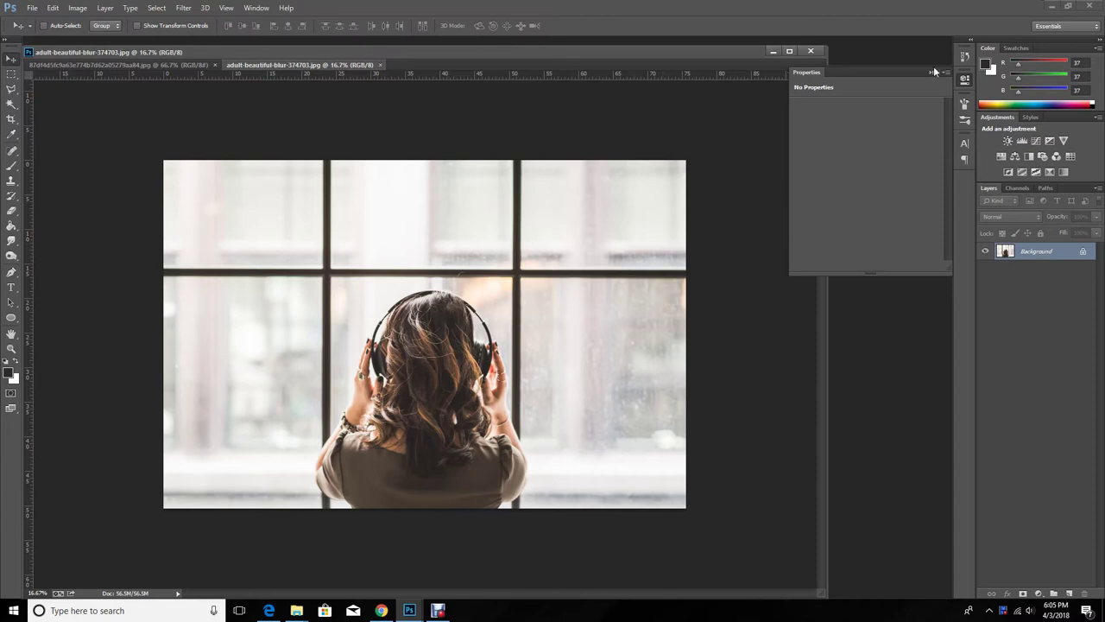
Create a new blank A4 portrait document from the International Paper preset.
left_click(933, 71)
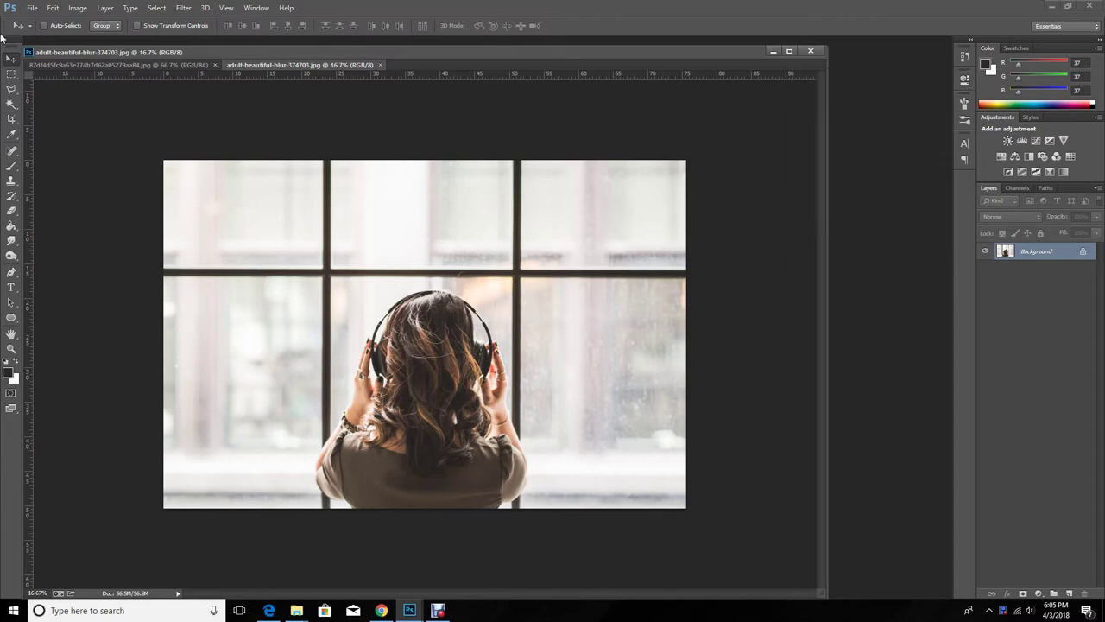
left_click(29, 13)
left_click(38, 32)
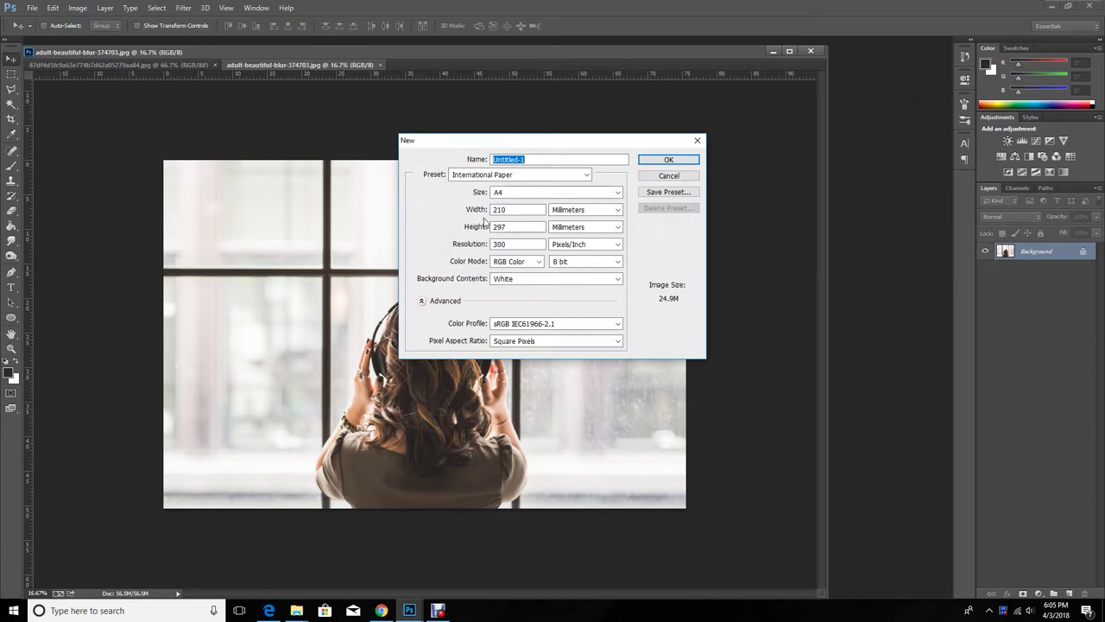
left_click(656, 159)
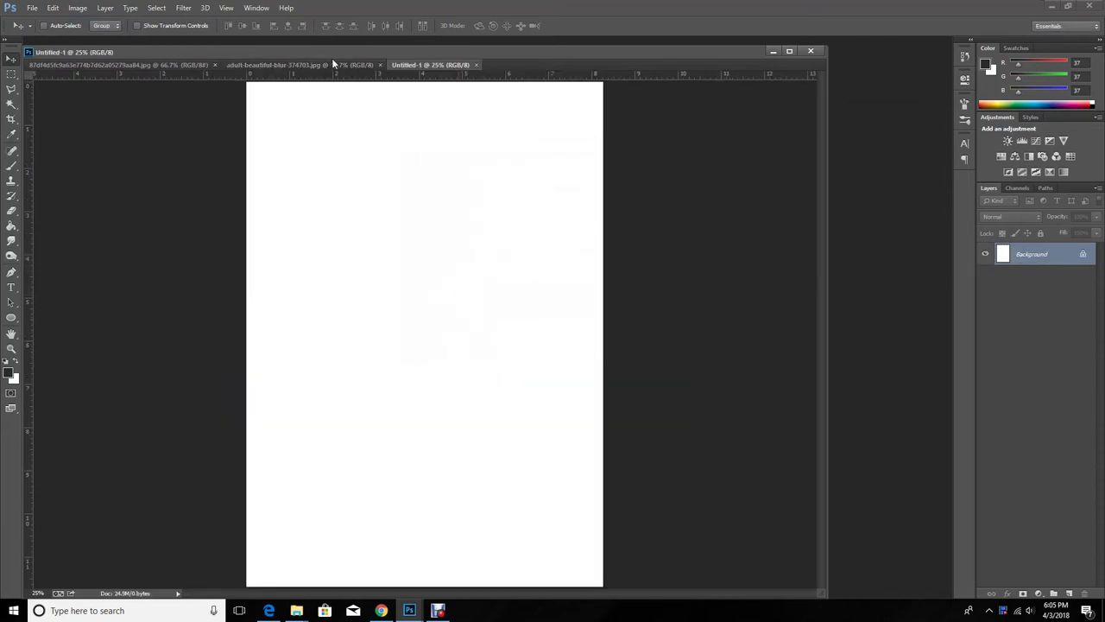
Bring the headphone photo into the A4 document as Layer 1 and zoom out to see the page.
left_click(332, 64)
left_click_drag(338, 50, 337, 40)
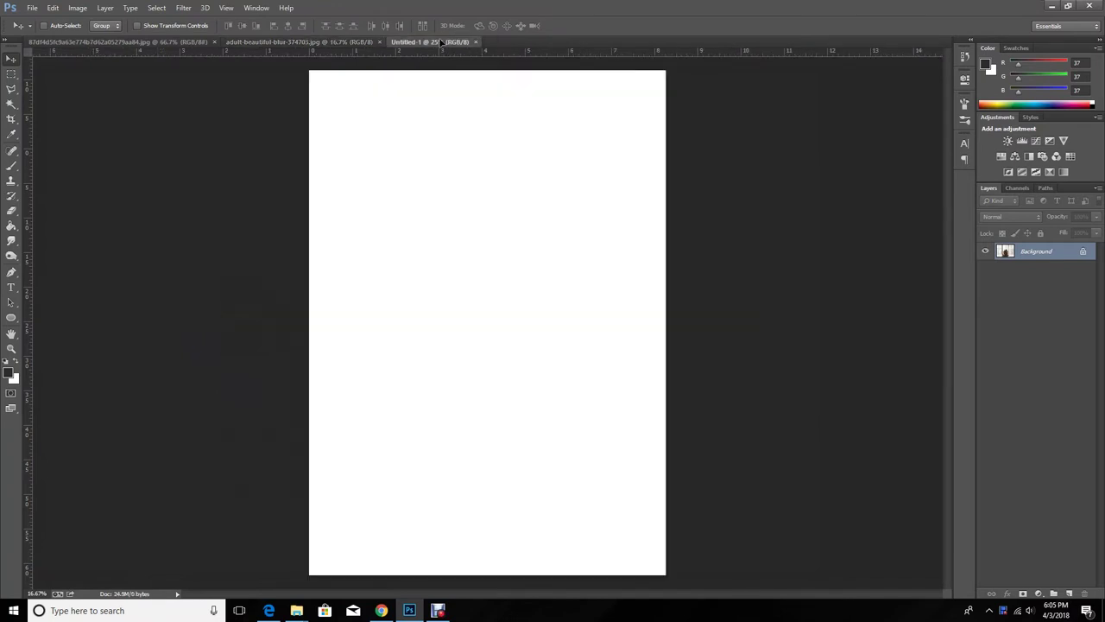
mouse_move(463, 111)
left_mouse_down()
mouse_move(457, 307)
mouse_move(467, 328)
left_mouse_up()
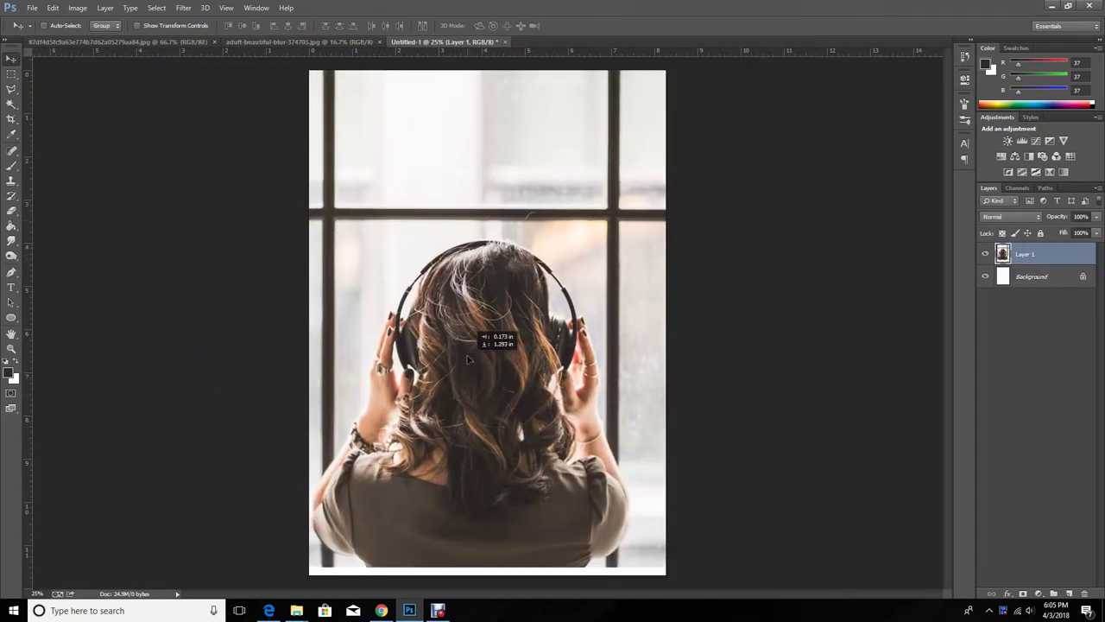
key("ctrl+minus")
left_click_drag(468, 328, 478, 326)
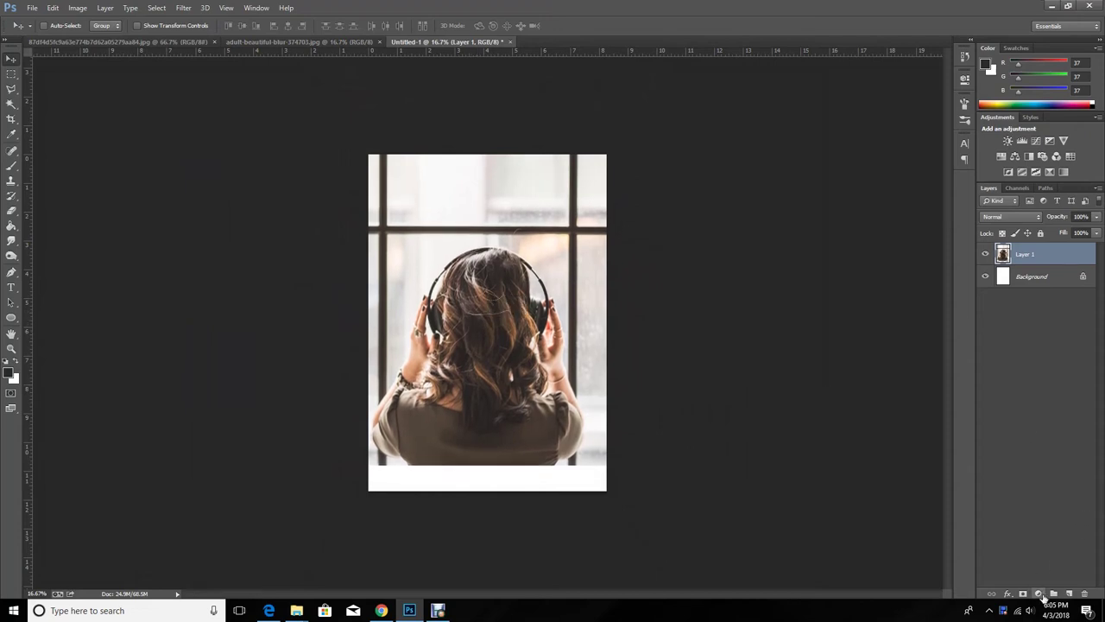
left_click(1041, 596)
Add a Gradient Map adjustment whose dark stop is grey #202020, making the photo grayscale.
left_click(922, 573)
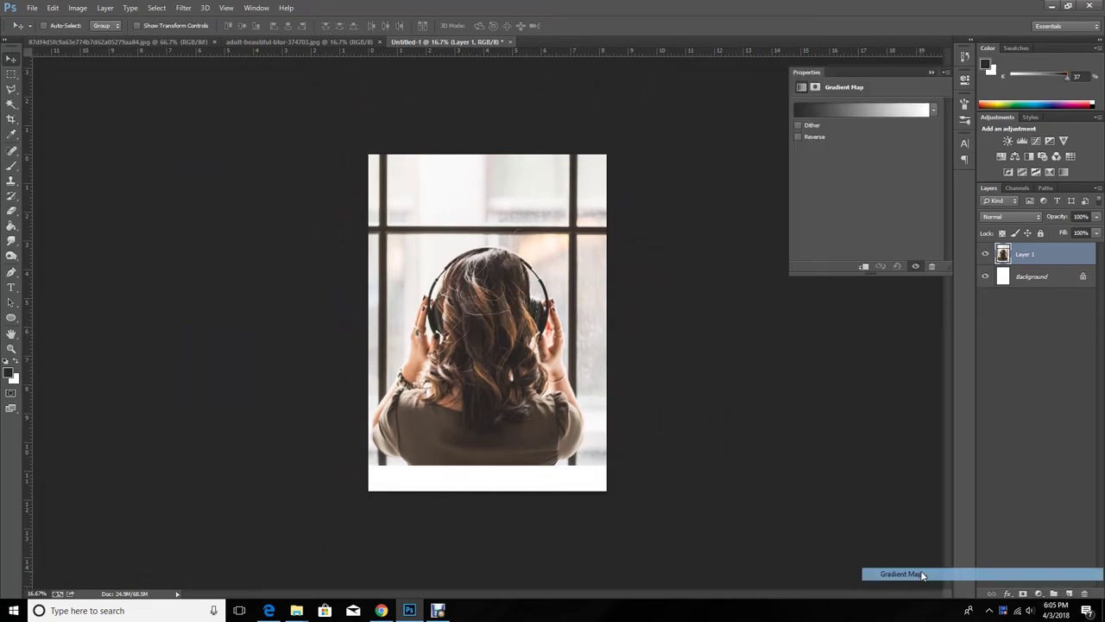
left_click(816, 114)
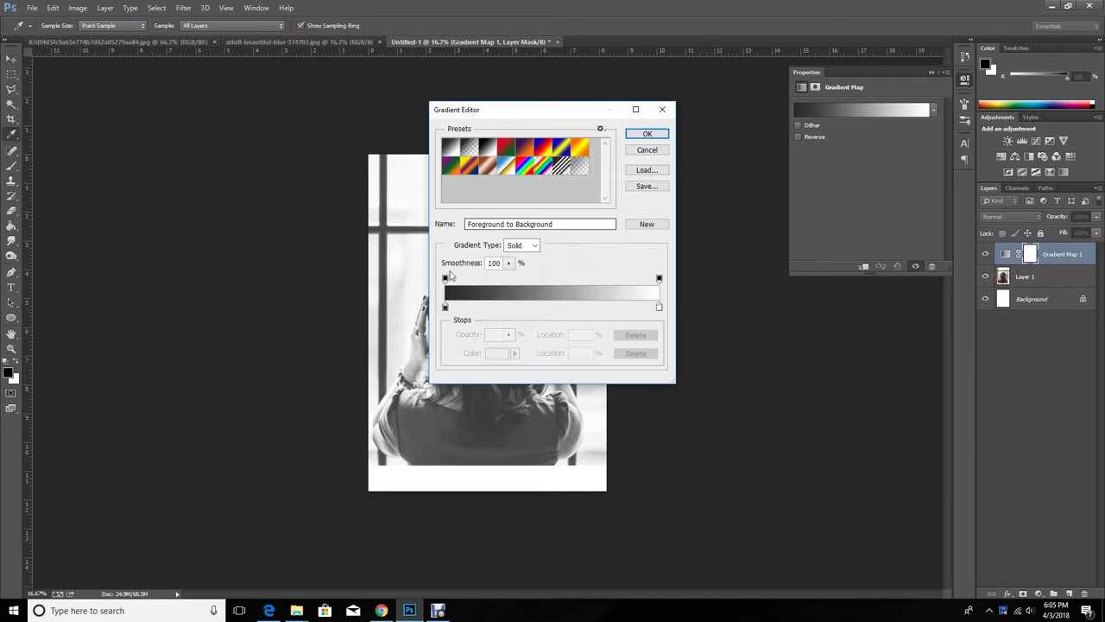
left_click(446, 307)
left_click(495, 355)
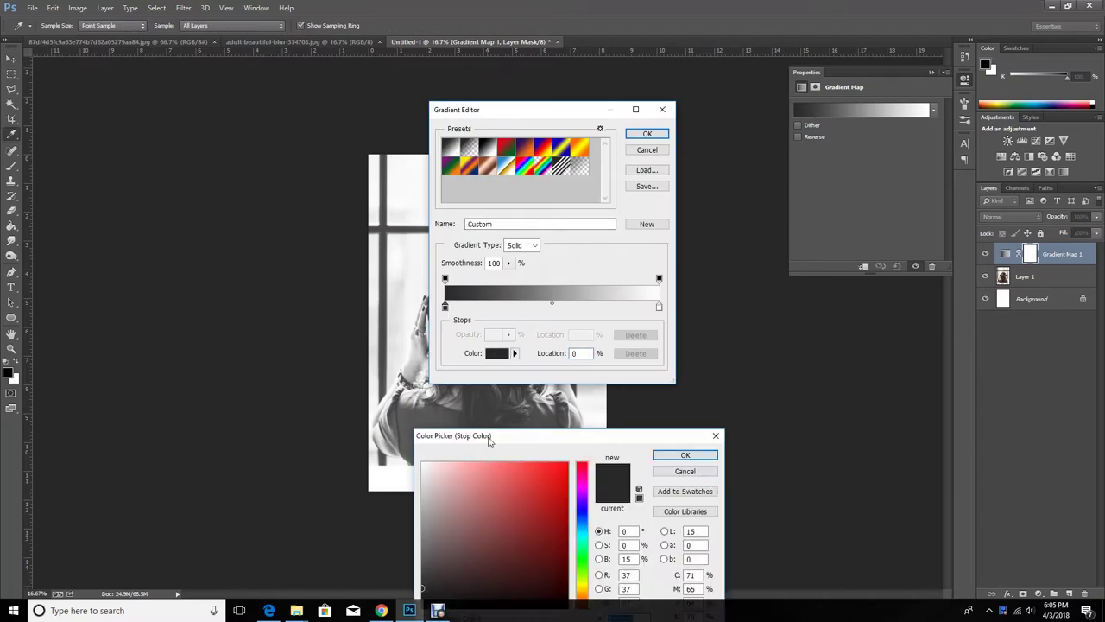
left_click(606, 431)
left_click_drag(606, 433, 607, 443)
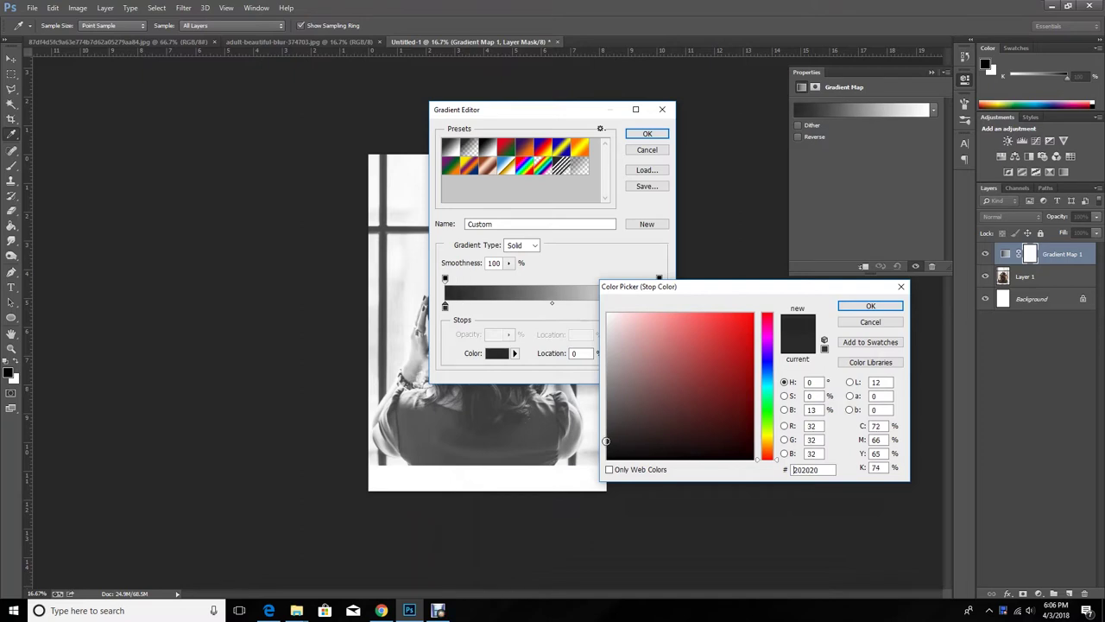
left_click(871, 306)
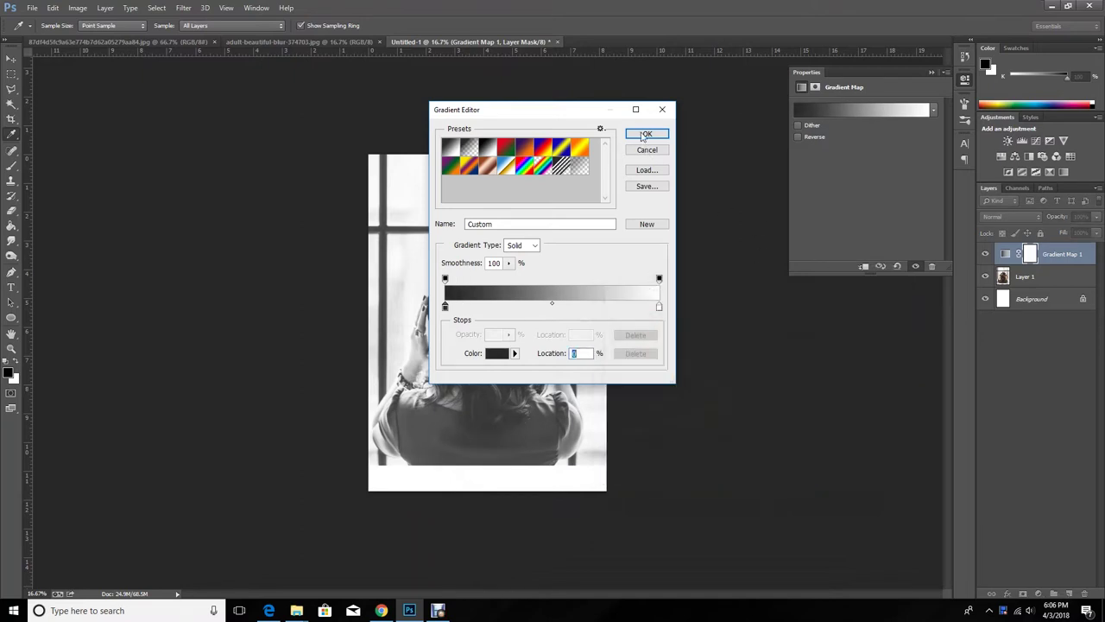
left_click(647, 133)
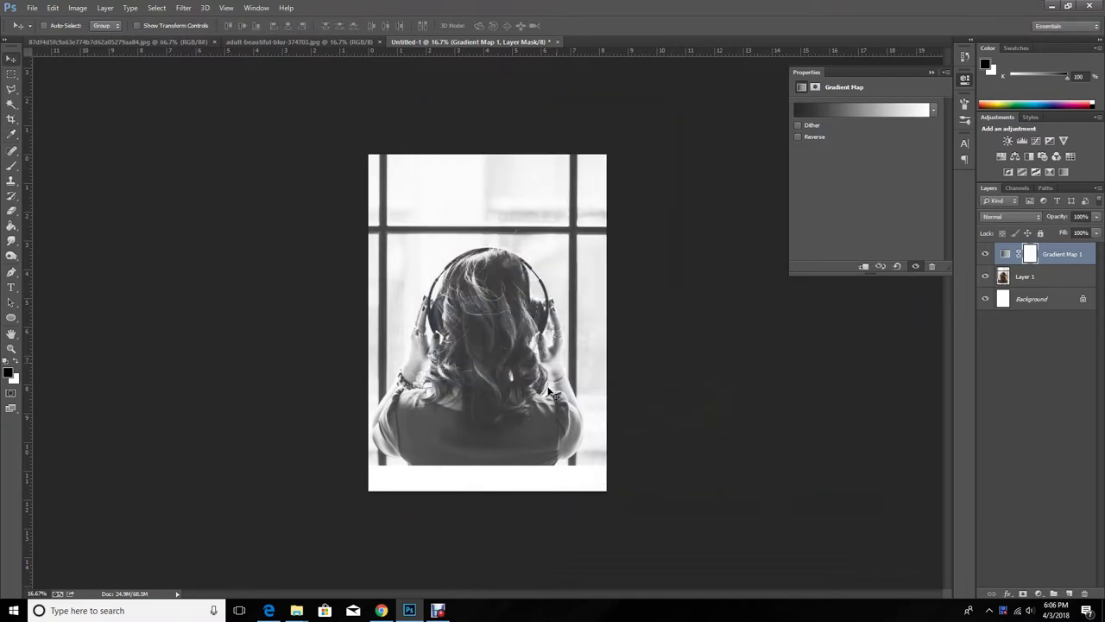
left_click(1004, 257)
Draw a blue rectangle across the top of the page and set its blend mode to Exclusion.
left_click(12, 317)
left_click(52, 314)
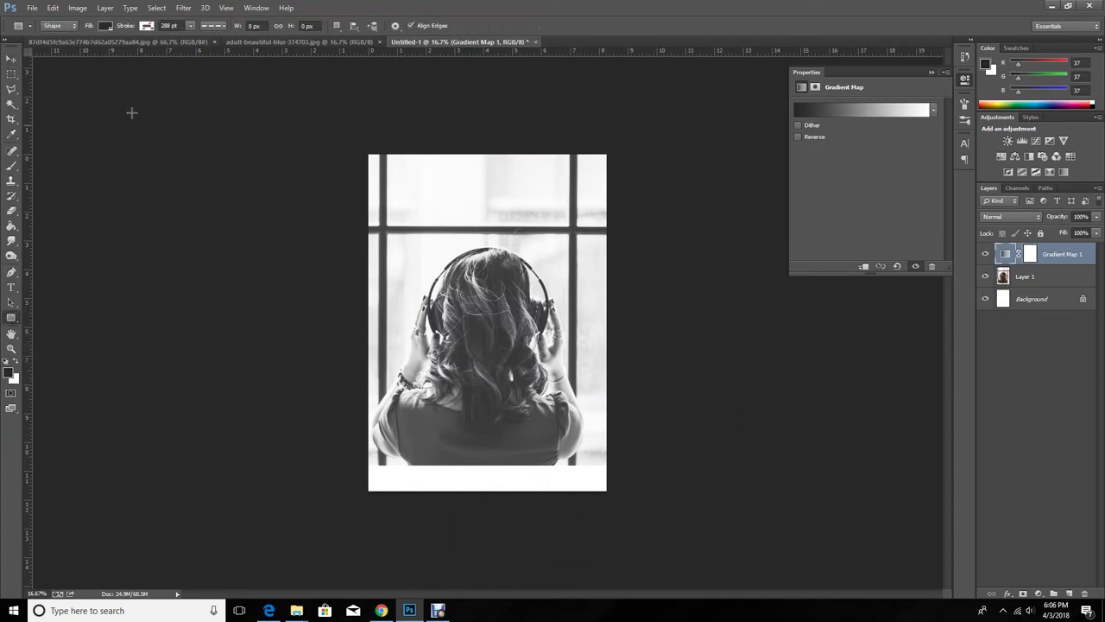
left_click(105, 26)
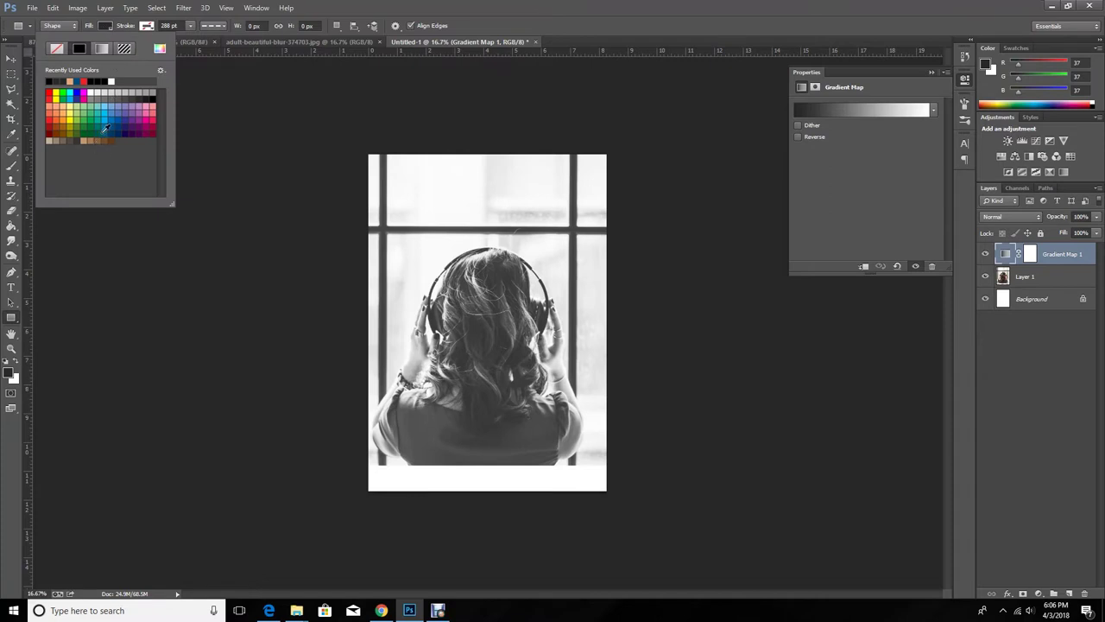
left_click(118, 113)
left_click_drag(322, 141, 651, 362)
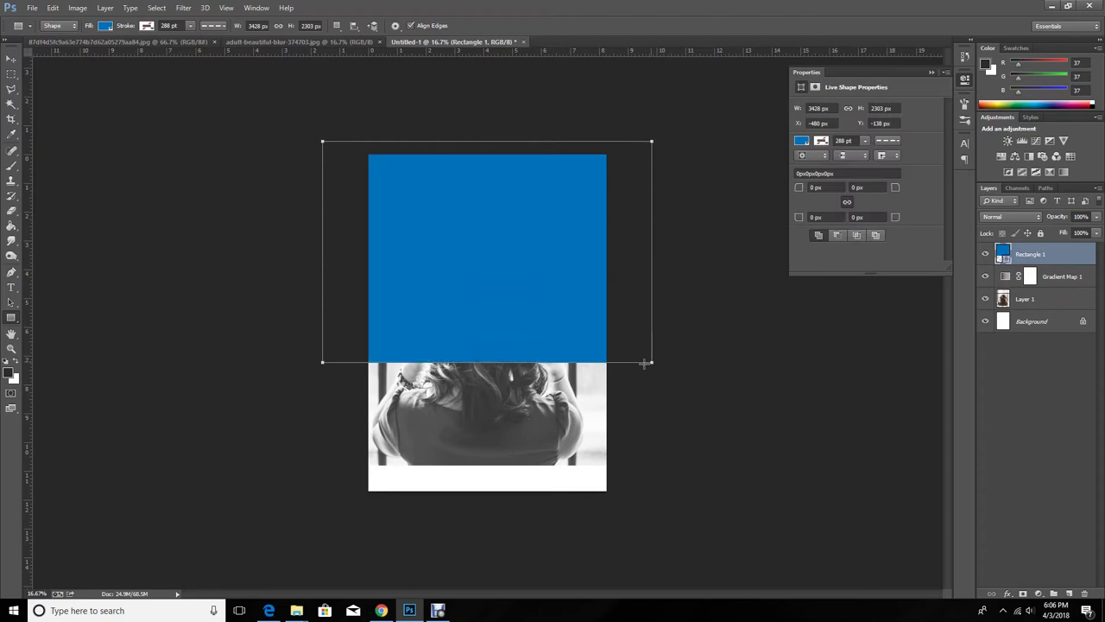
left_click(1039, 221)
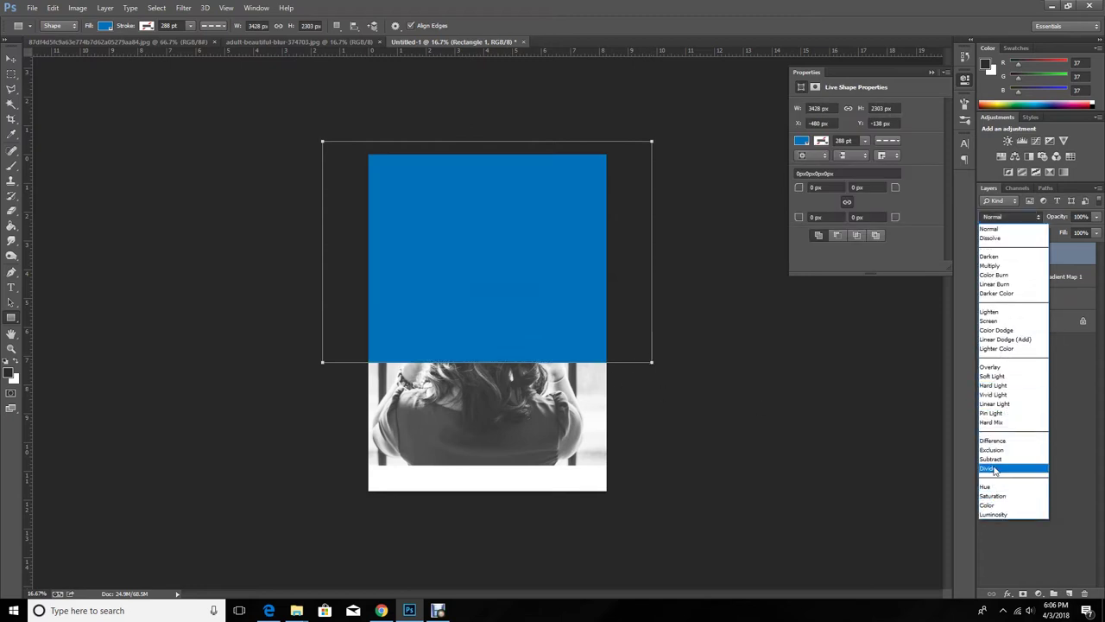
left_click(997, 450)
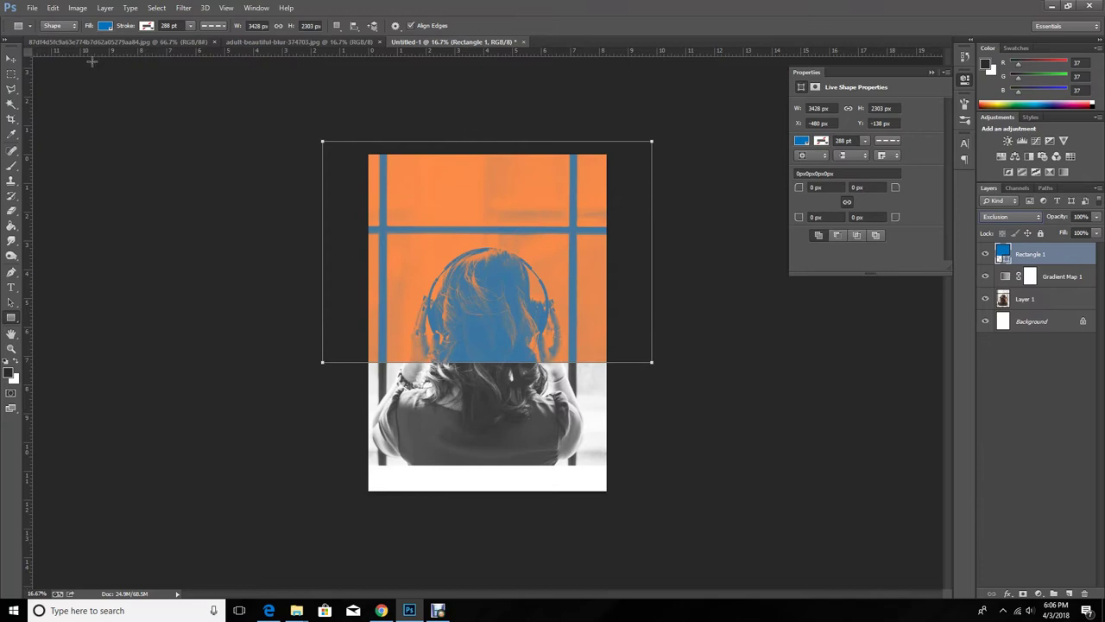
Free-transform the rectangle into a slim band rotated about -33° diagonally across the photo.
left_click(10, 58)
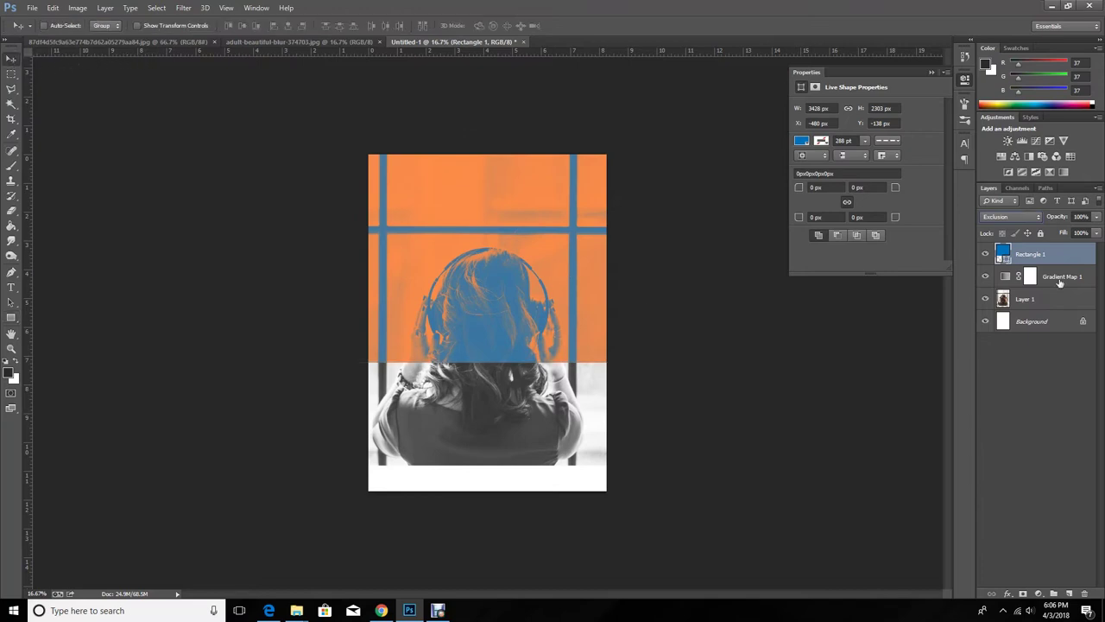
left_click(52, 8)
left_click(117, 222)
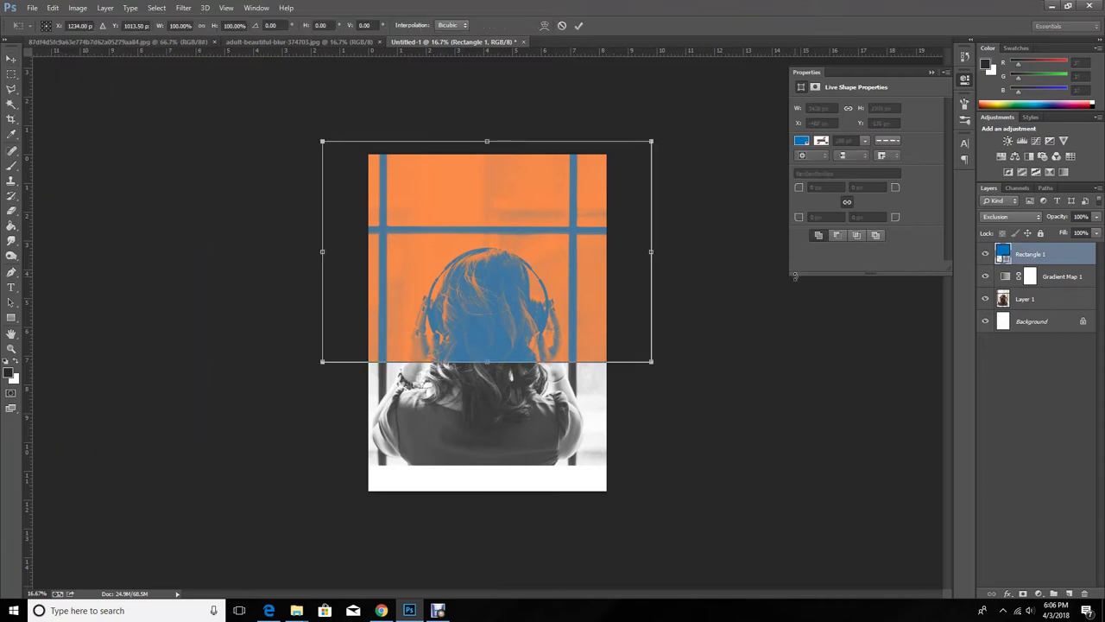
left_click_drag(712, 259, 711, 129)
left_click_drag(582, 237, 559, 295)
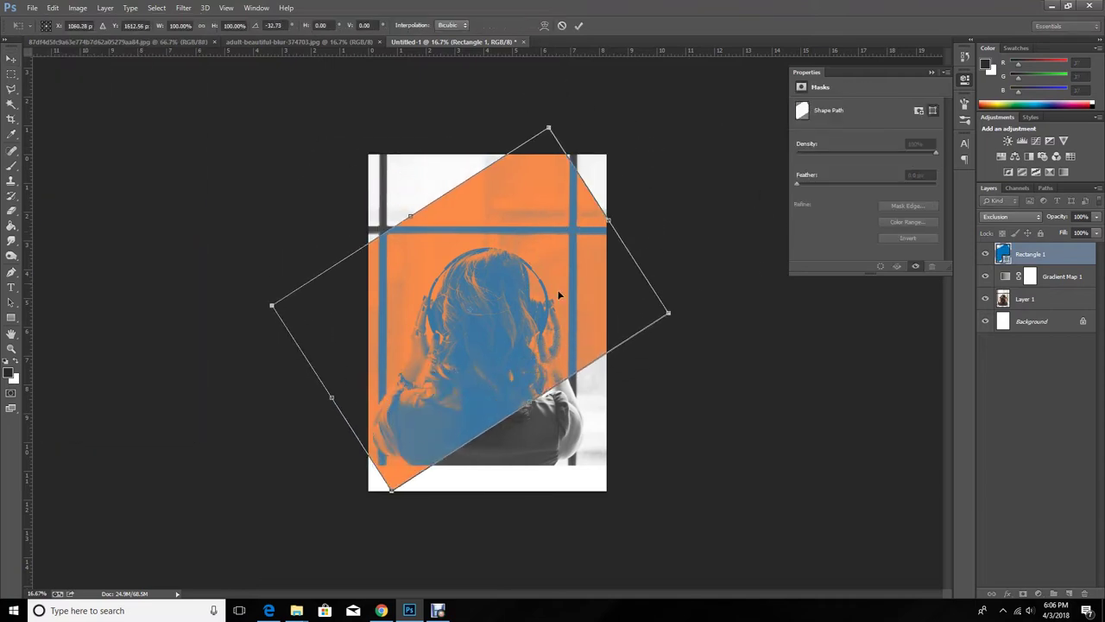
left_click_drag(673, 311, 623, 311)
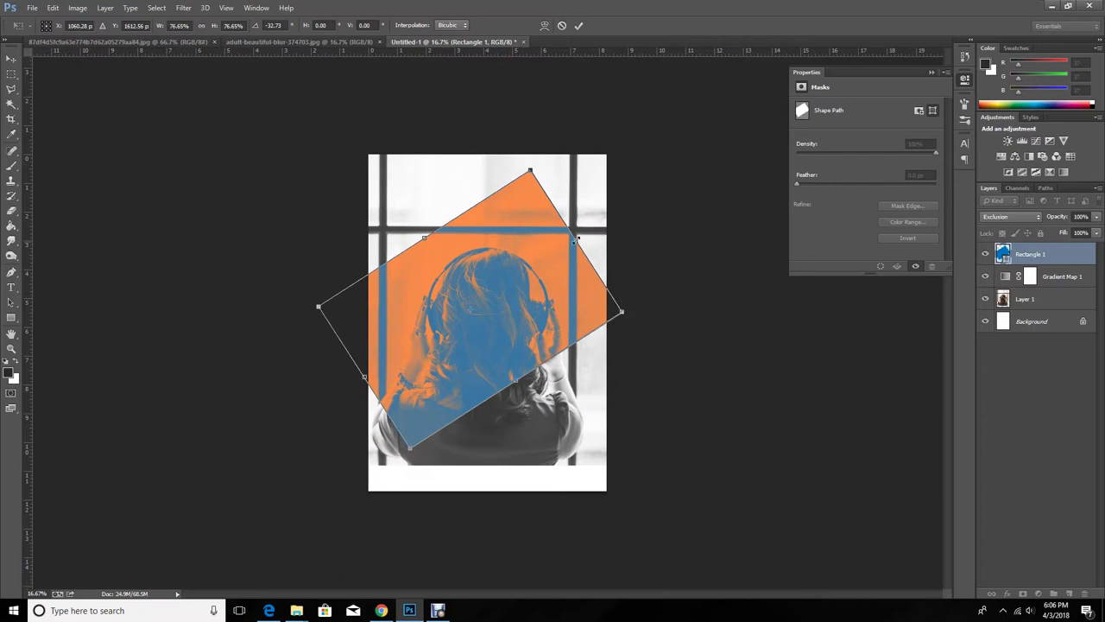
left_click_drag(577, 240, 647, 196)
left_click_drag(362, 378, 271, 438)
left_click_drag(413, 243, 437, 272)
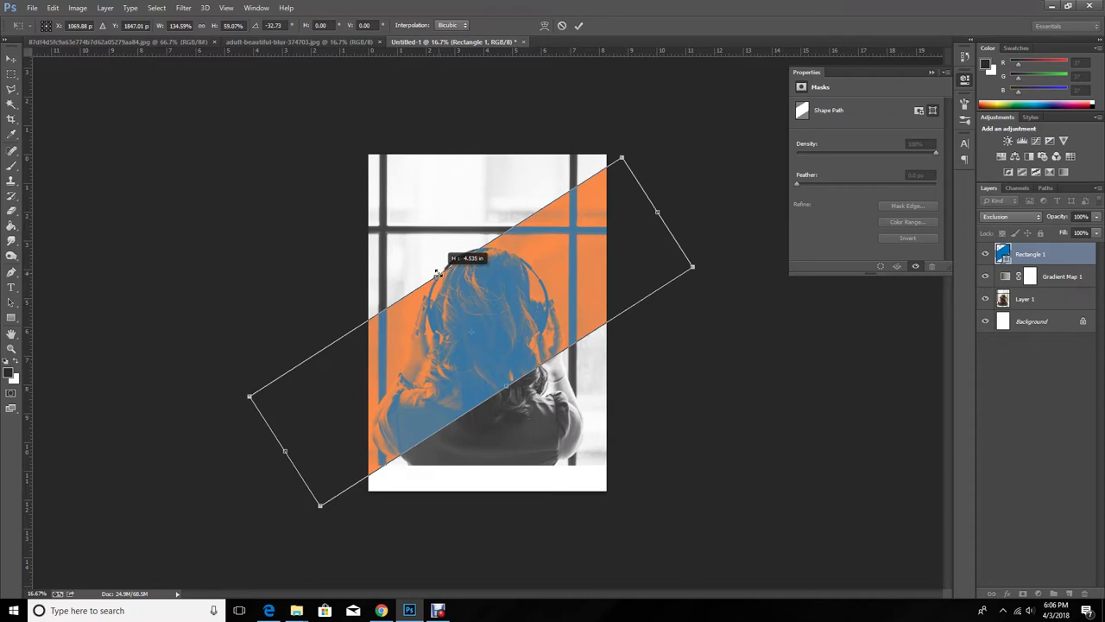
double_click(516, 321)
Fill the band with dark navy #131952 and move the photo layer higher on the page.
double_click(1002, 253)
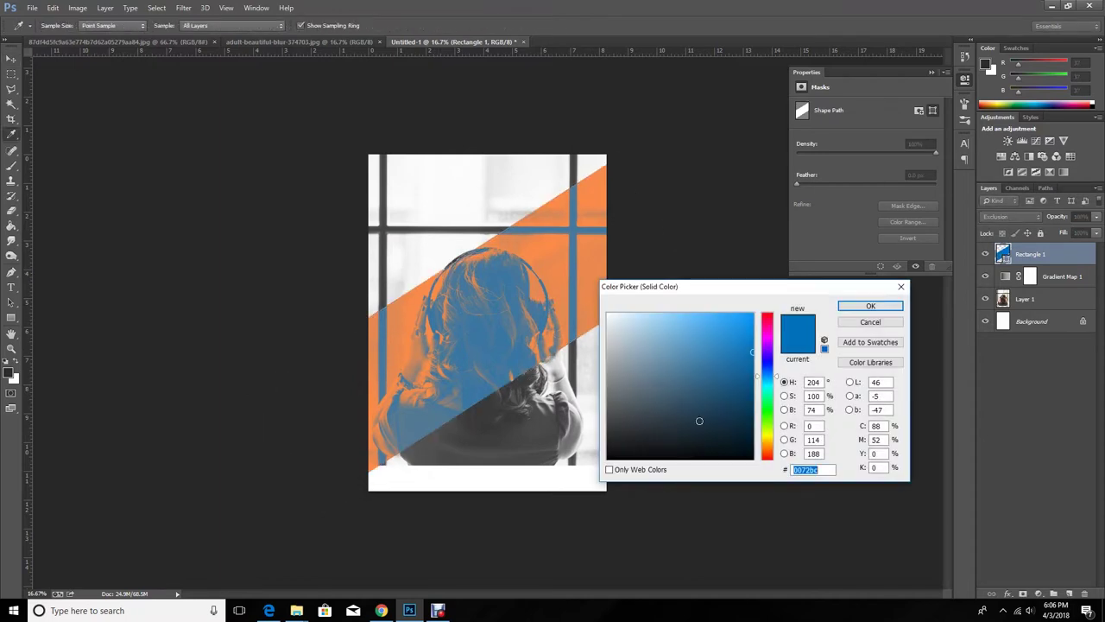
left_click_drag(634, 428, 651, 424)
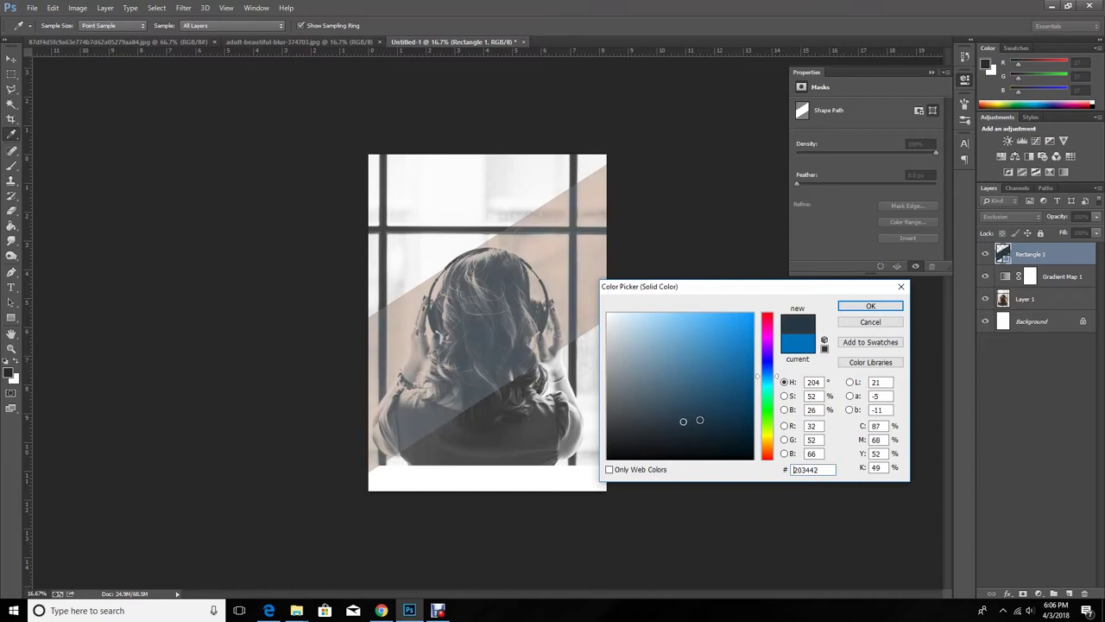
left_click(719, 399)
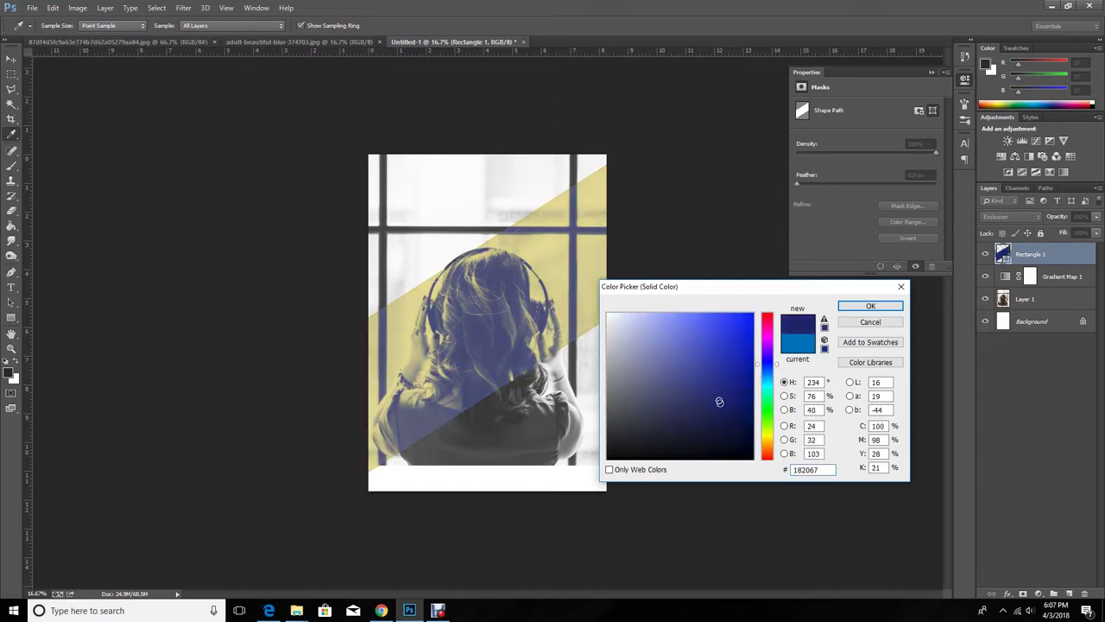
mouse_move(722, 405)
left_mouse_down()
mouse_move(736, 414)
mouse_move(733, 400)
mouse_move(720, 412)
left_mouse_up()
left_click(696, 411)
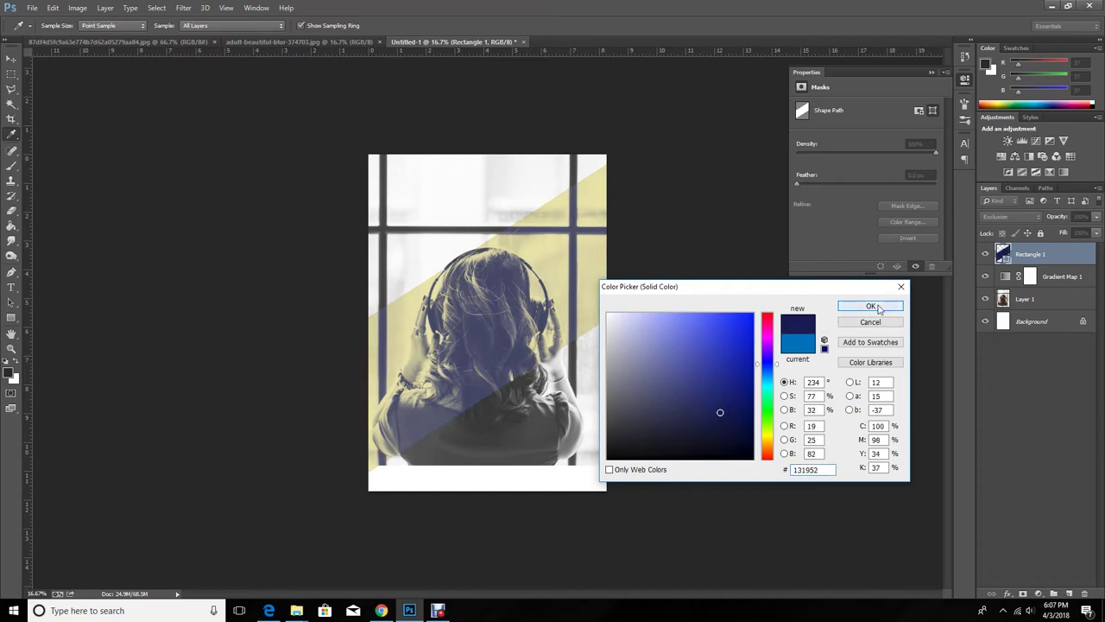
left_click(871, 308)
left_click(1021, 304)
left_click_drag(528, 436, 521, 413)
Mask the photo layer and fade its bottom to white with a large 1600 px brush.
left_click(1023, 595)
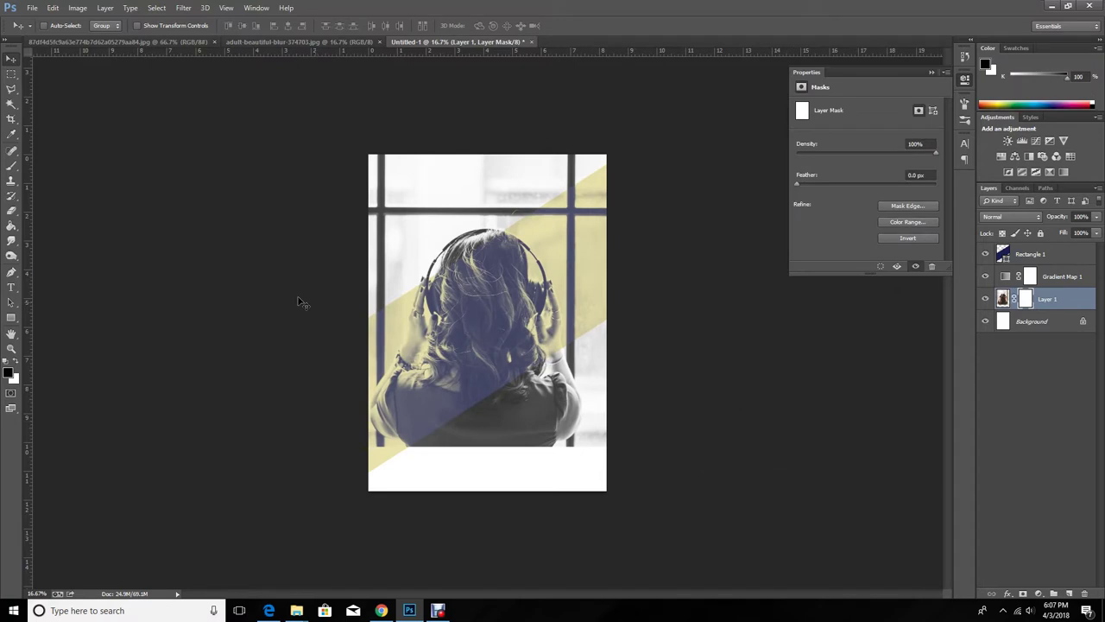
left_click(11, 165)
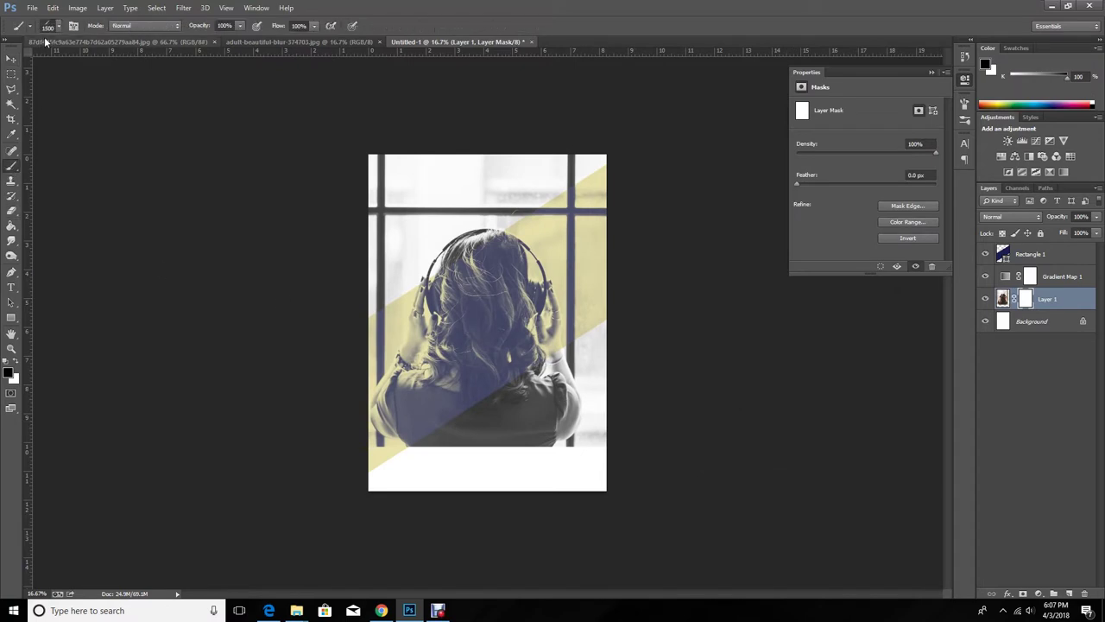
left_click(56, 27)
left_click_drag(132, 154, 132, 162)
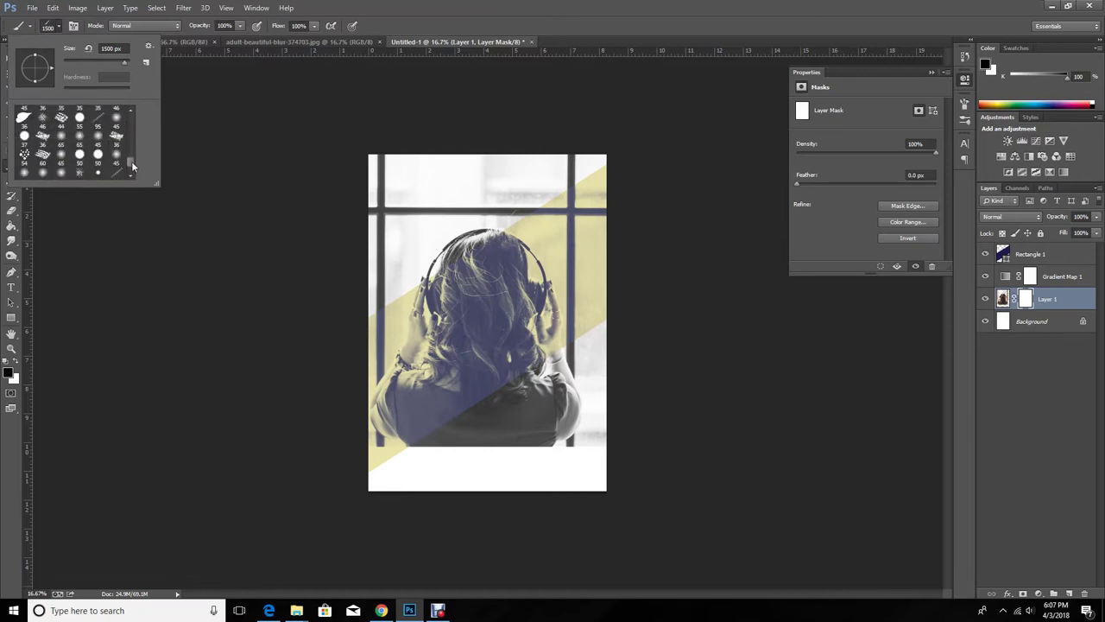
left_click(118, 128)
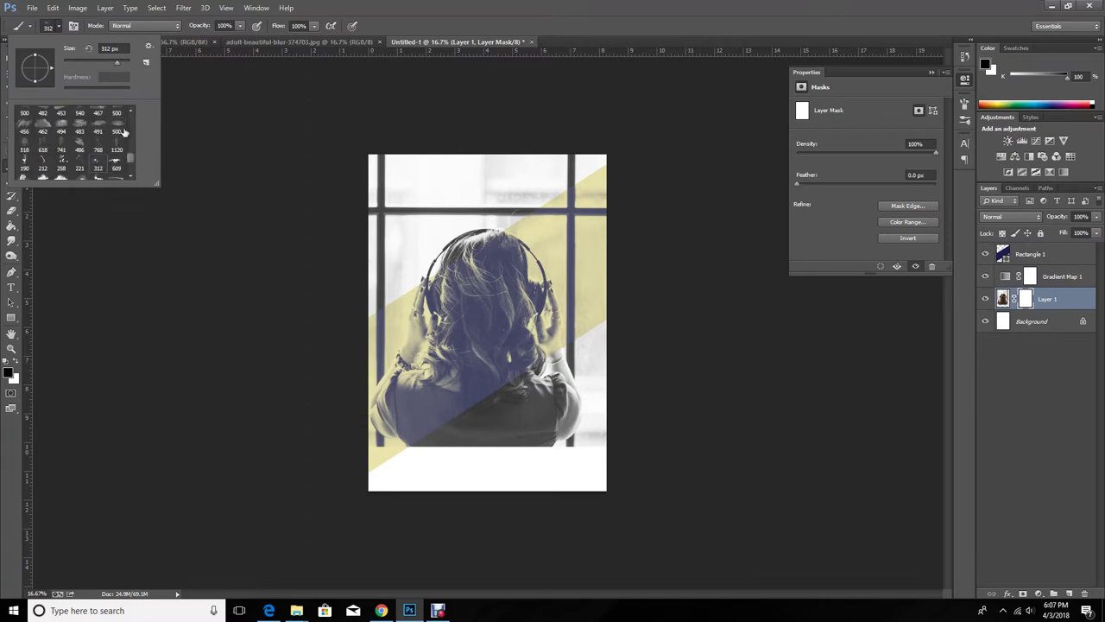
key("Return")
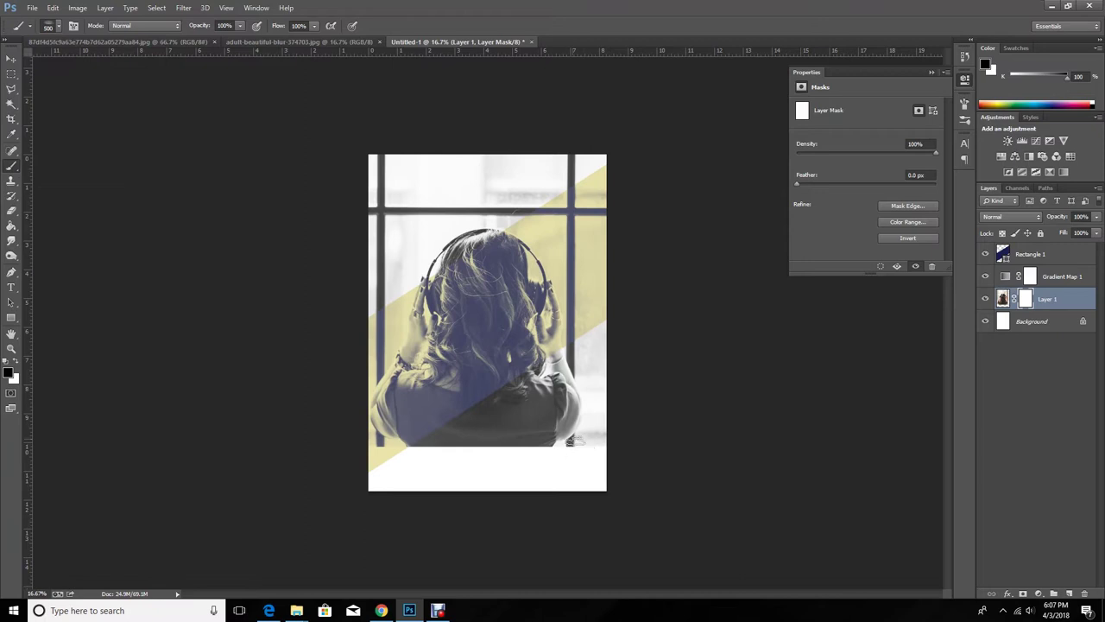
key("bracketright")
key("bracketright")
key("bracketright")
key("bracketright")
key("bracketright")
key("bracketright")
key("bracketright")
key("bracketright")
key("bracketright")
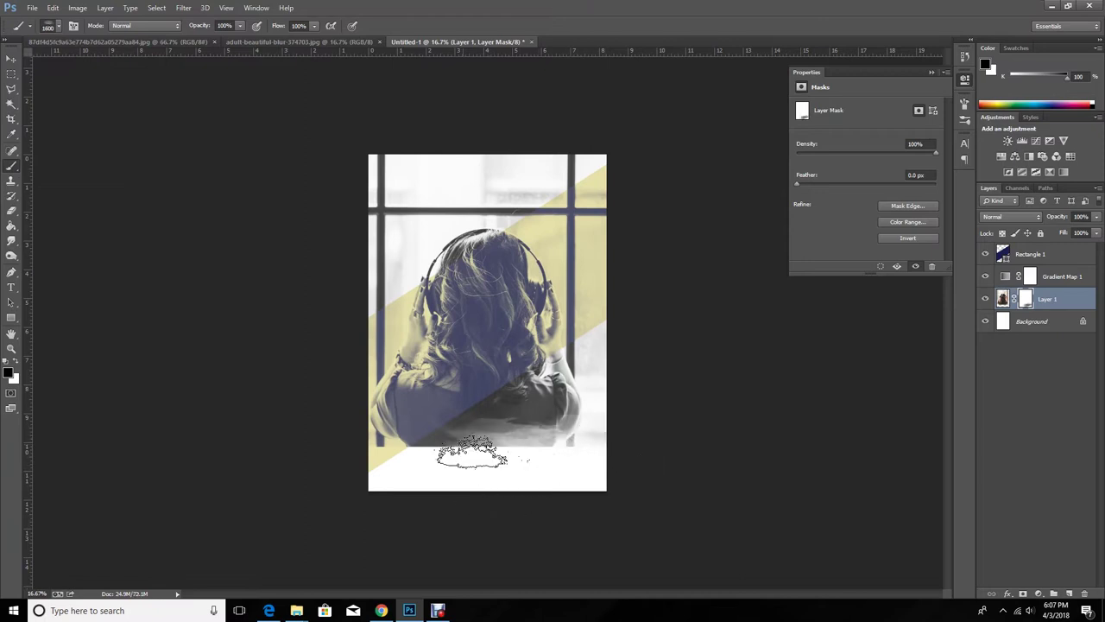
left_click_drag(629, 457, 395, 444)
key("bracketright")
key("bracketright")
key("bracketright")
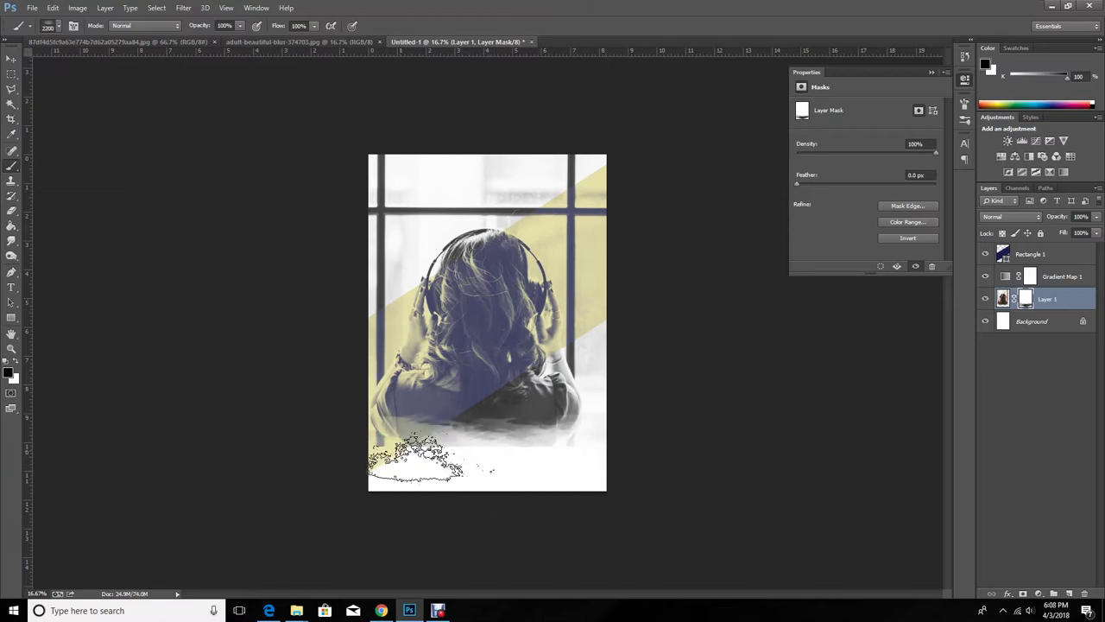
Restore part of the lower-left arm on the mask using a 1000 px textured brush in white.
left_click(58, 26)
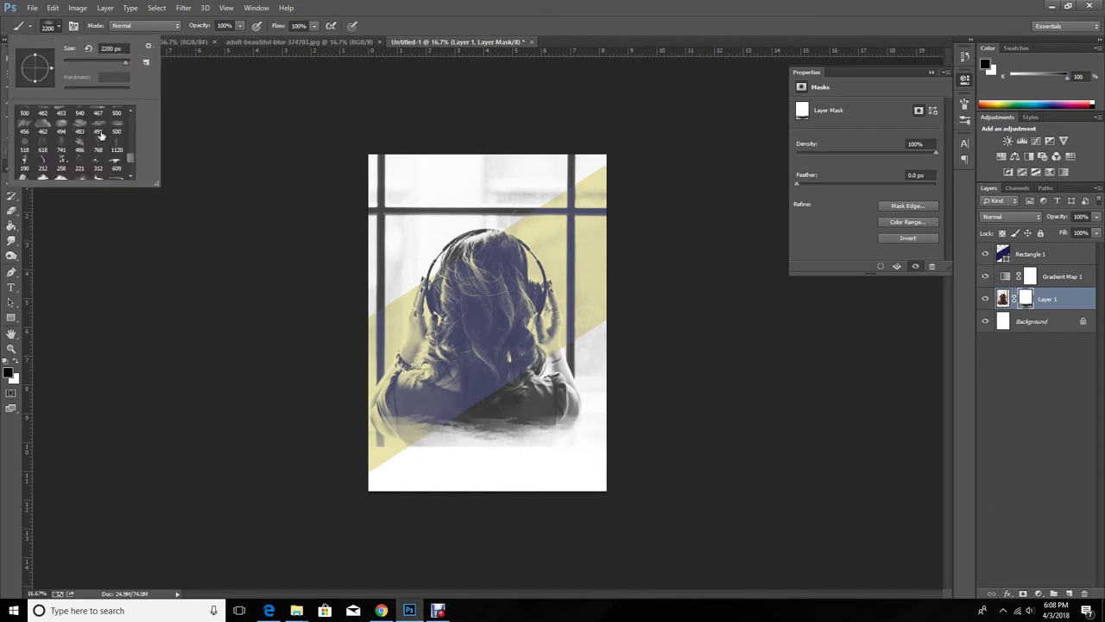
double_click(63, 128)
key("bracketright")
key("bracketright")
key("bracketright")
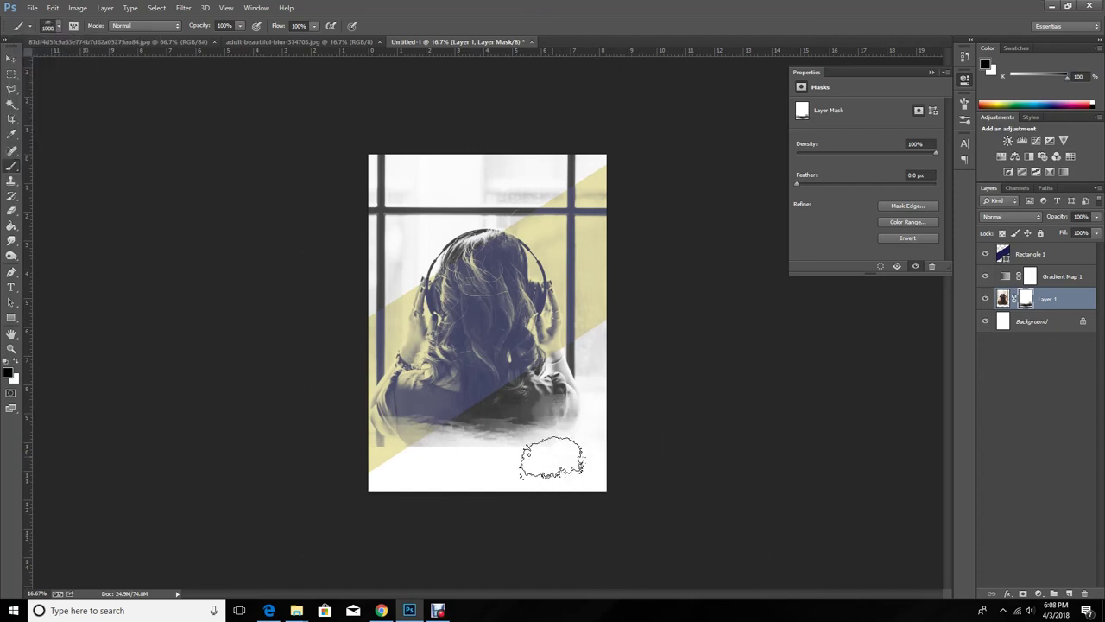
left_click(15, 364)
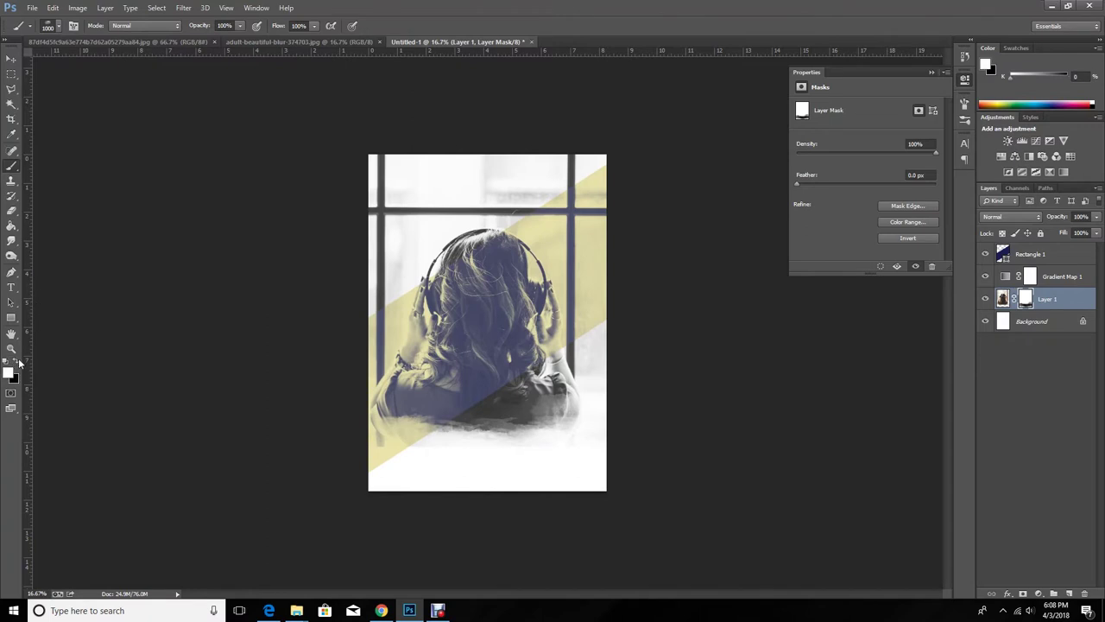
left_click_drag(408, 415, 447, 439)
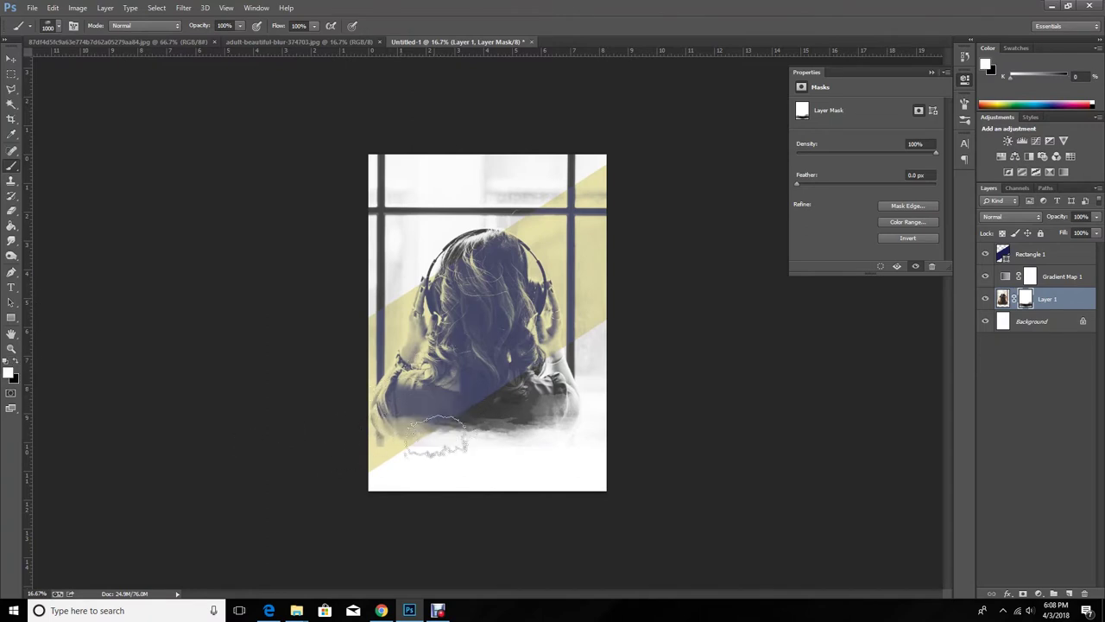
left_click(16, 366)
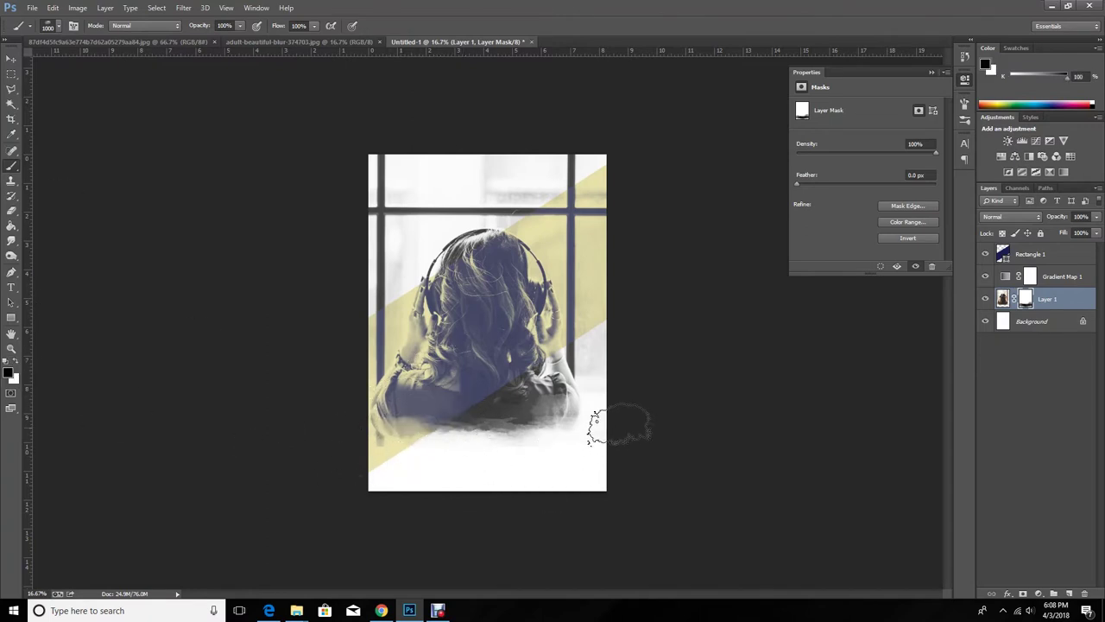
Select the Rectangle 1 stripe layer with the Move tool.
left_click(12, 58)
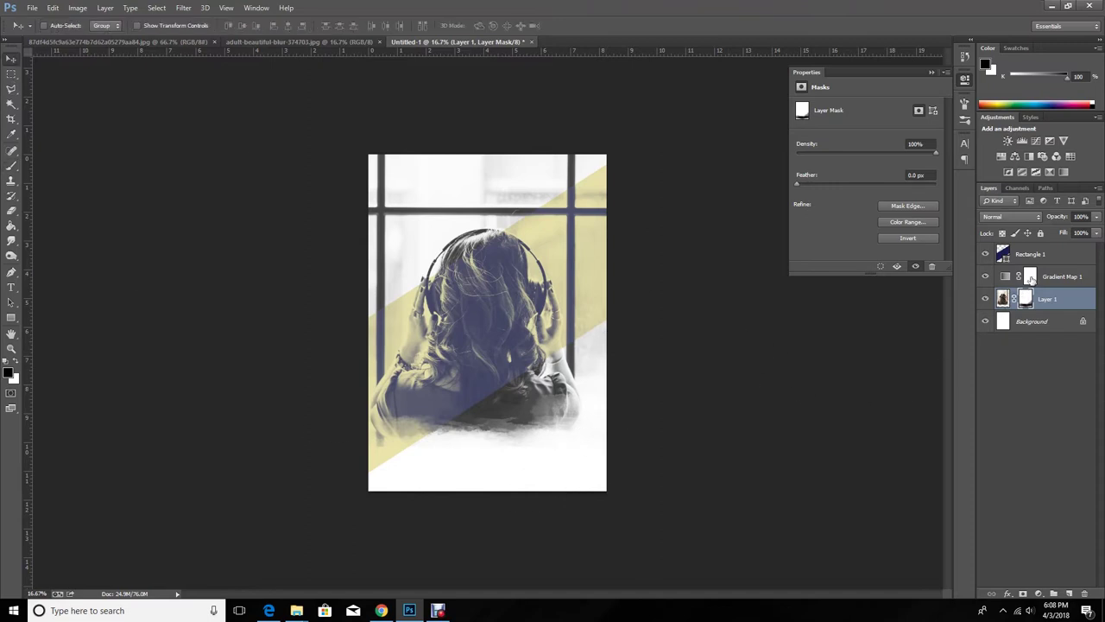
left_click(1030, 276)
left_click(1024, 257)
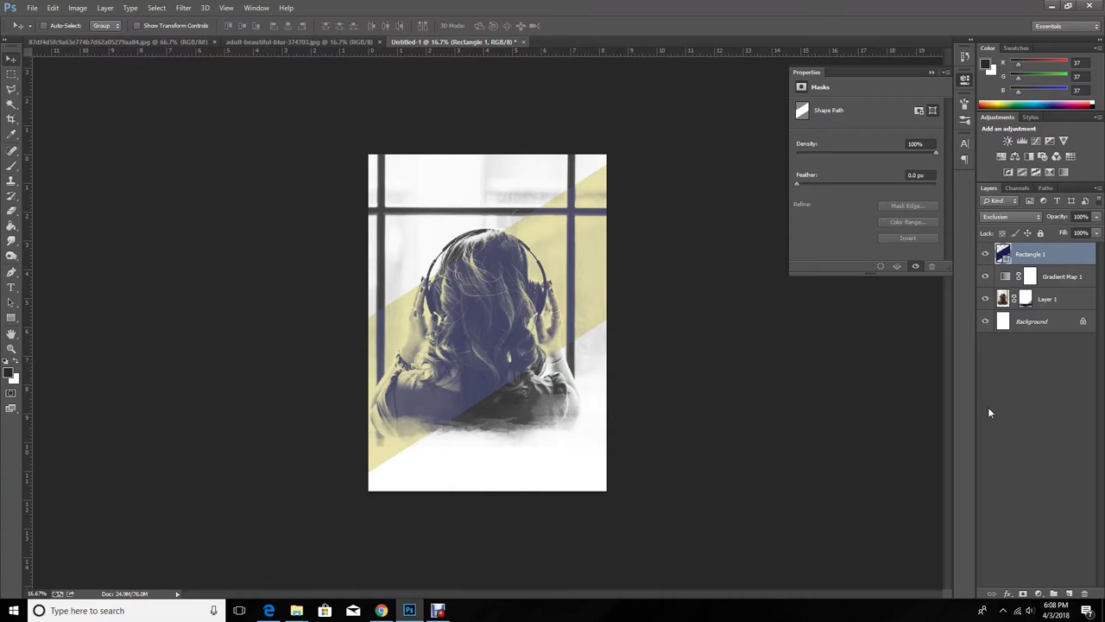
Add an empty Layer 2 above Rectangle 1 and browse the Brush Preset picker's tips.
left_click(1067, 594)
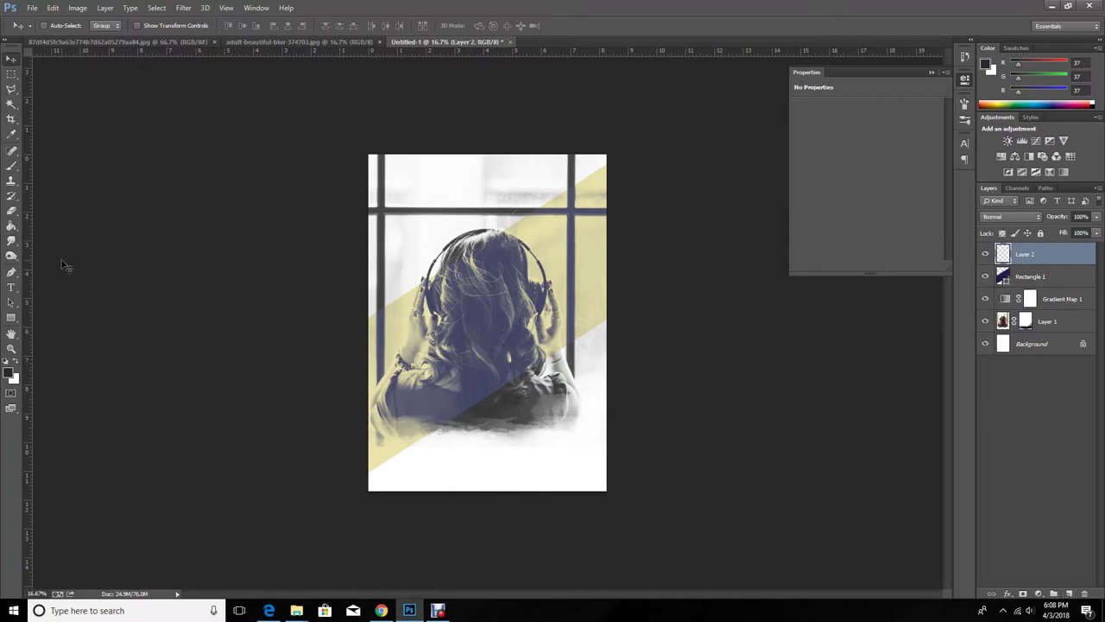
left_click(11, 172)
left_click(57, 28)
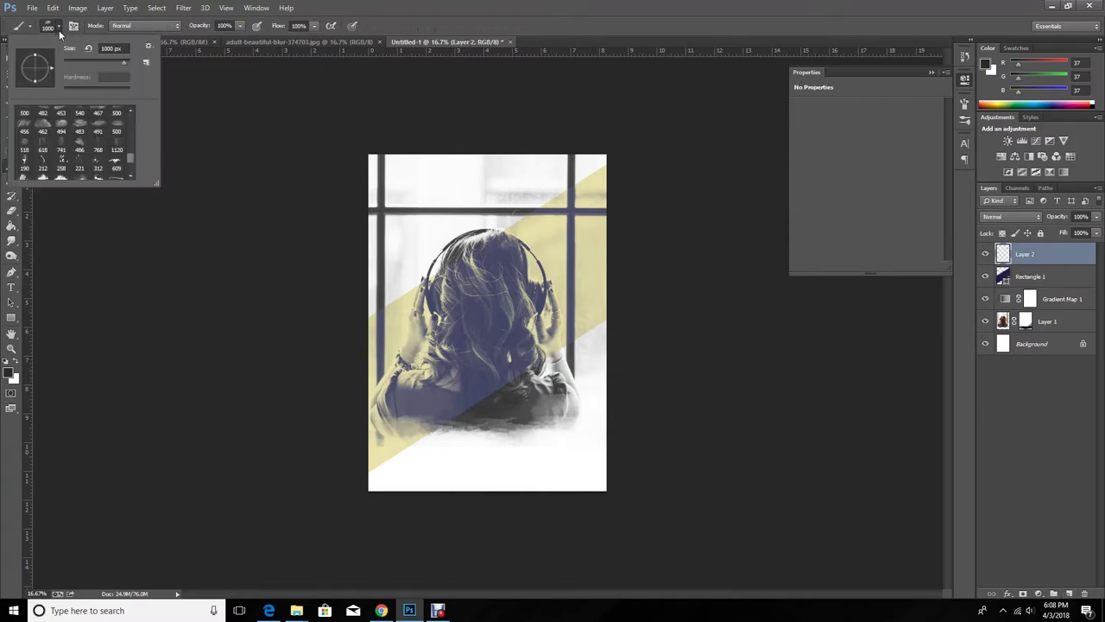
scroll(131, 159, "up", 2)
scroll(130, 152, "up", 2)
scroll(130, 151, "up", 2)
scroll(130, 153, "up", 2)
left_click(129, 110)
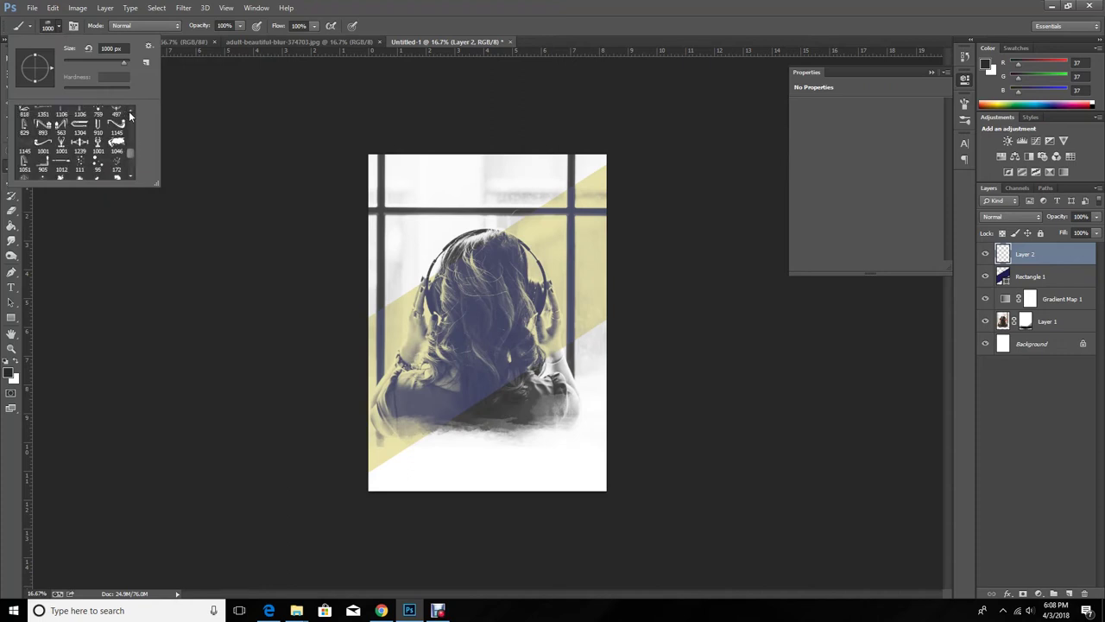
left_click(129, 110)
left_click_drag(132, 156, 134, 163)
scroll(133, 156, "up", 1)
scroll(131, 156, "up", 1)
scroll(132, 155, "up", 1)
scroll(131, 153, "up", 1)
scroll(130, 153, "up", 1)
left_click(130, 110)
left_click(129, 110)
left_click(130, 109)
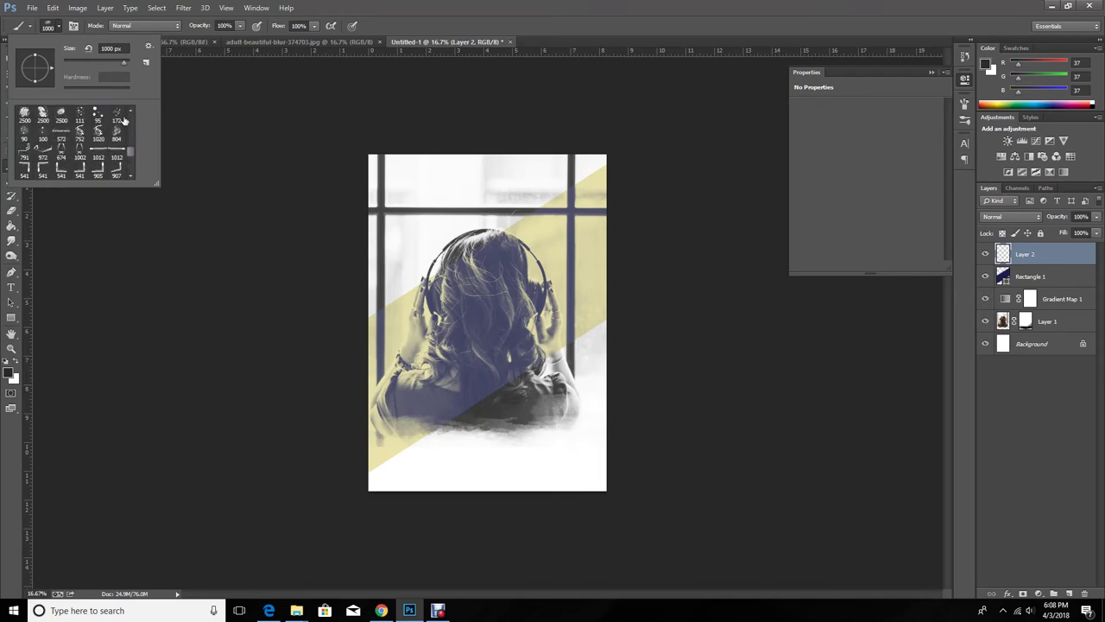
left_click_drag(133, 150, 130, 130)
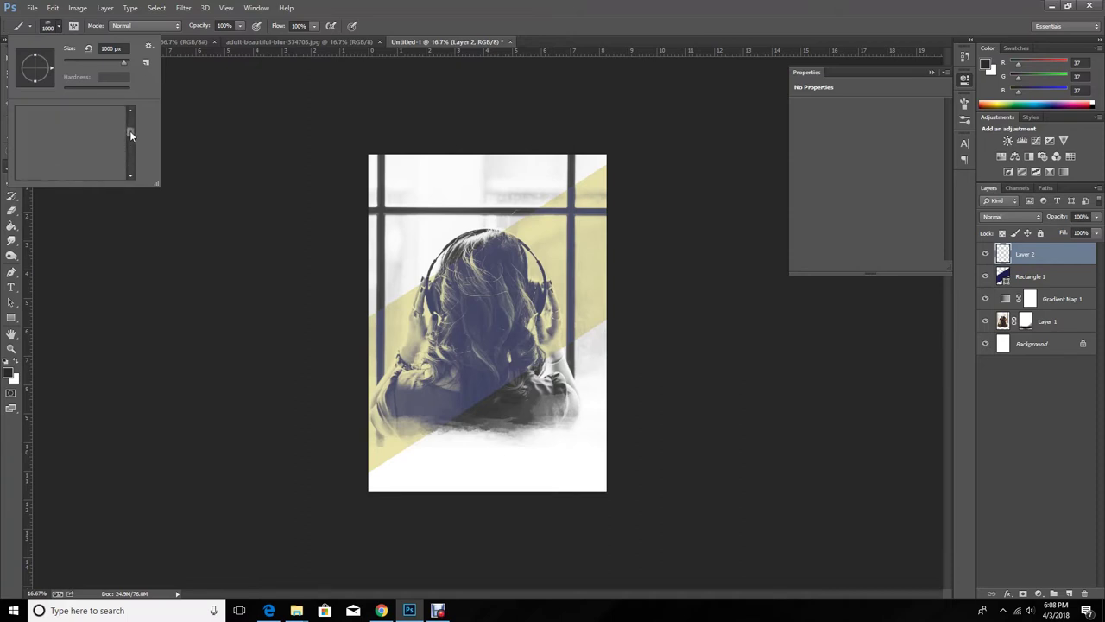
left_click_drag(130, 130, 126, 175)
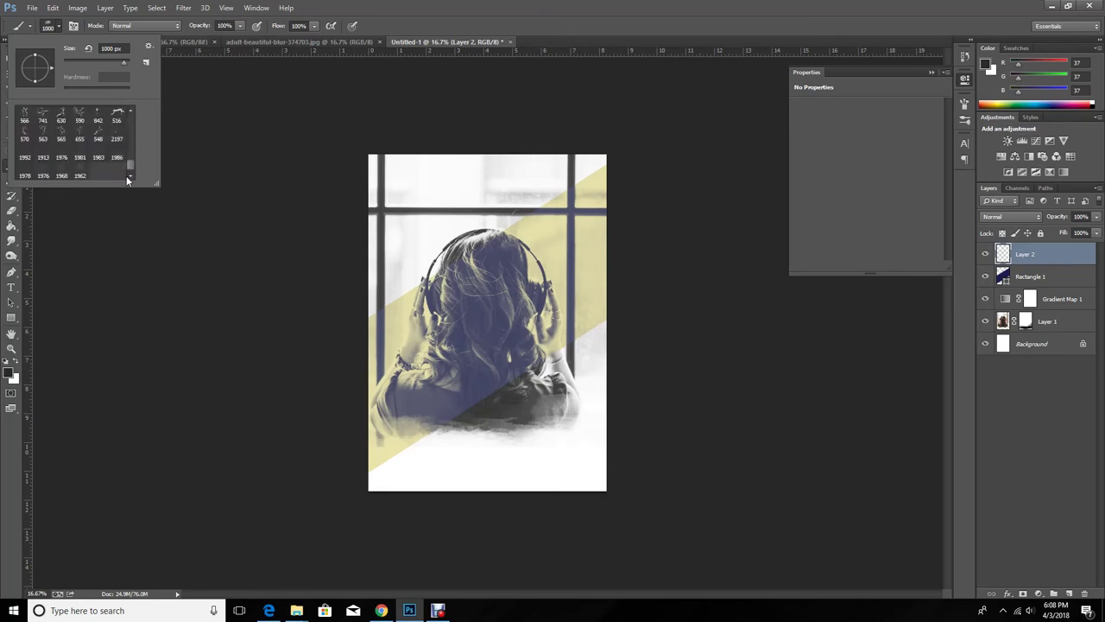
left_click(131, 111)
left_click(131, 112)
Enlarge the brush picker and choose the 663 px line-shaped brush tip.
mouse_move(156, 182)
left_mouse_down()
mouse_move(202, 361)
mouse_move(176, 322)
mouse_move(176, 346)
mouse_move(177, 281)
left_mouse_up()
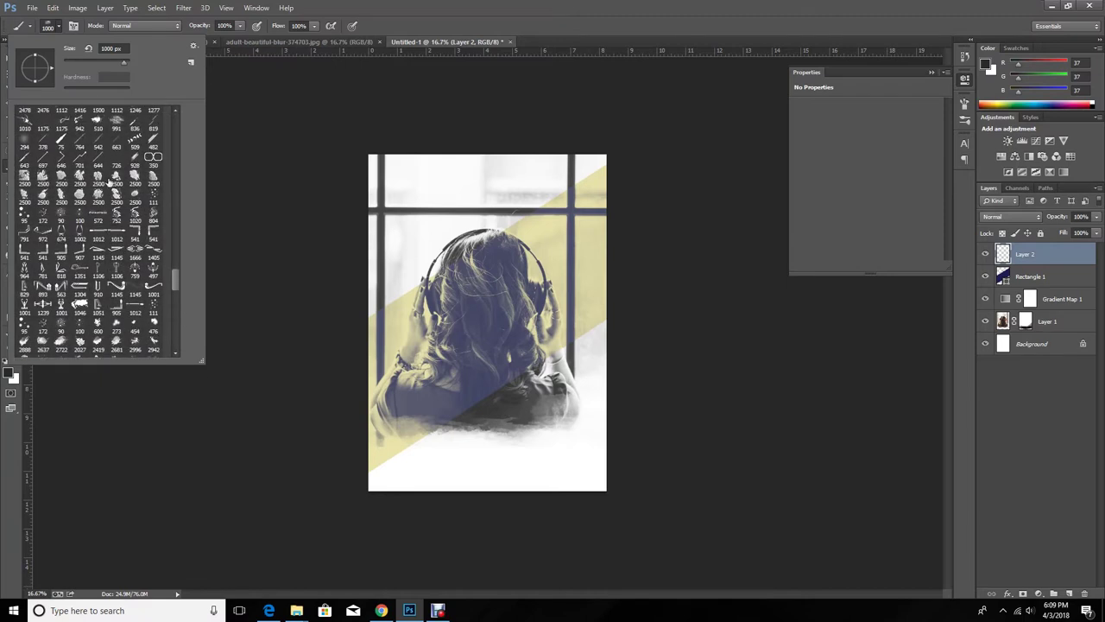
left_click(97, 160)
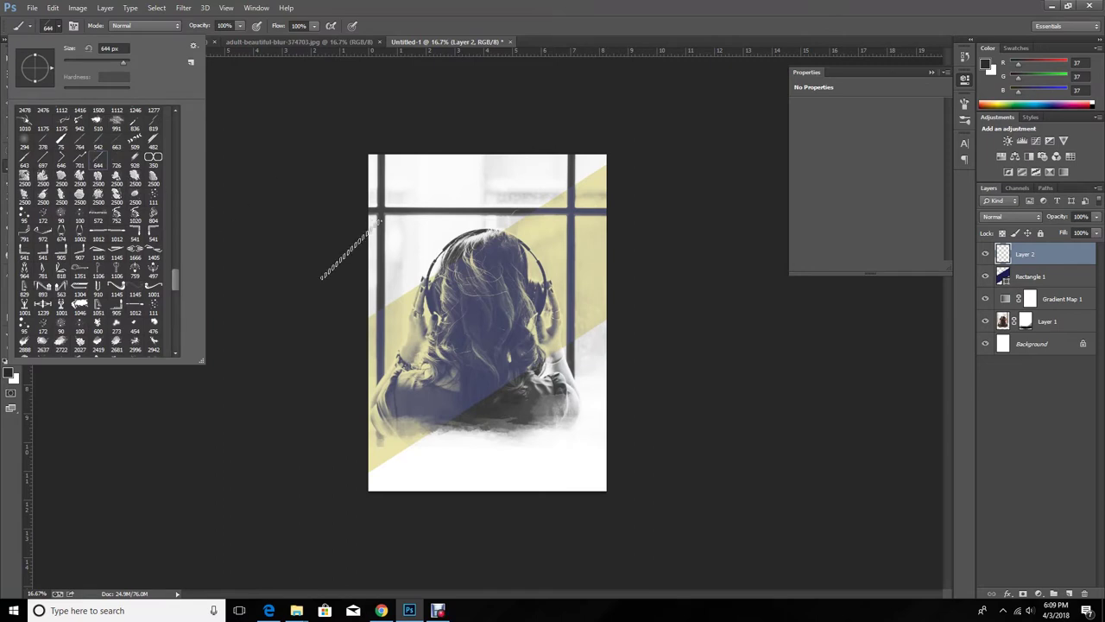
left_click(118, 140)
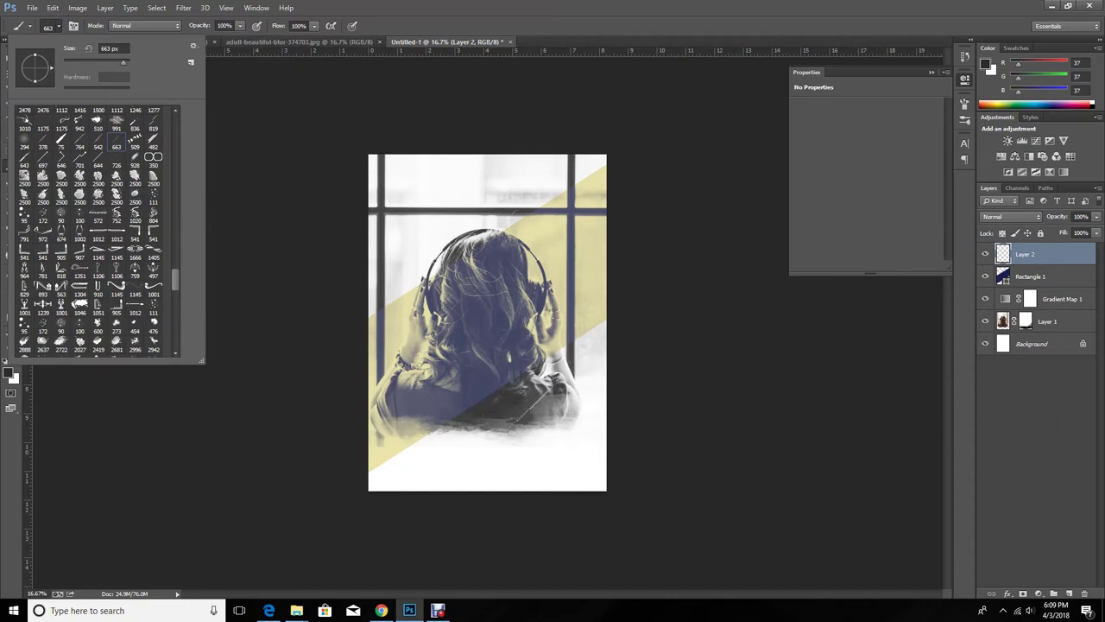
key("Return")
Sample the stripe's light yellow as the foreground colour and enlarge the brush to 1600 px.
left_click(10, 373)
left_click(598, 323)
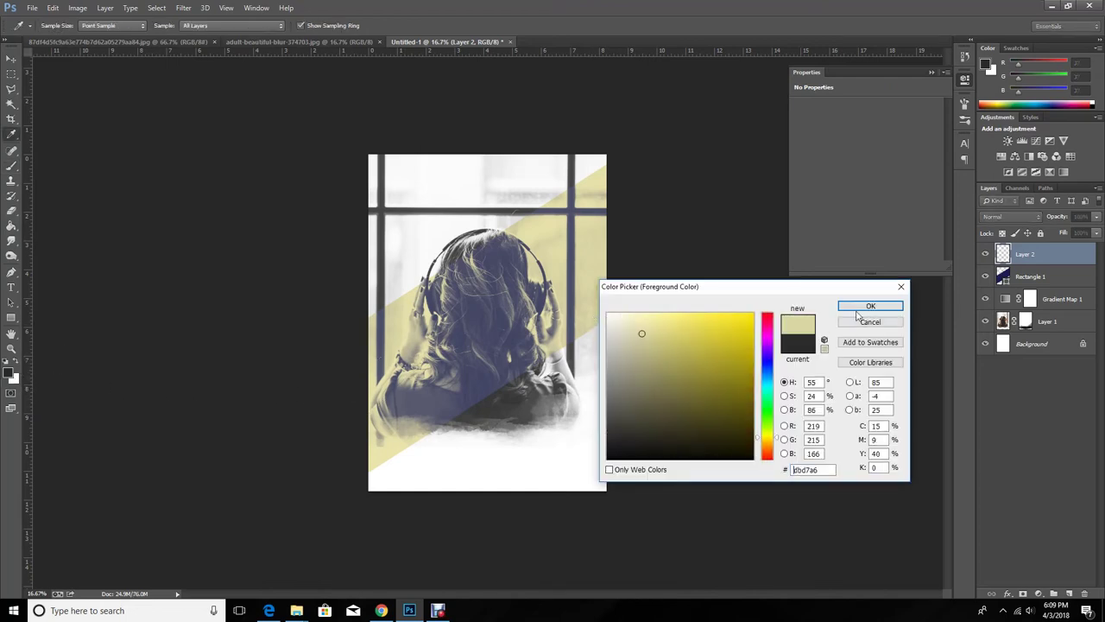
left_click(860, 308)
key("bracketright")
key("bracketright")
key("bracketright")
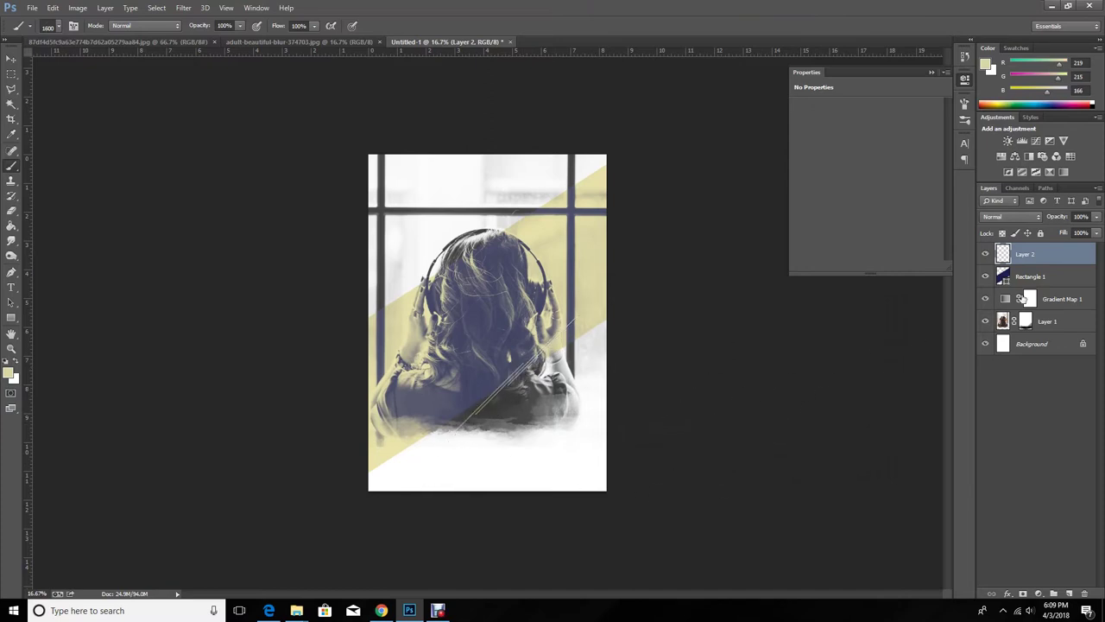
Rotate the Rectangle 1 stripe to about -11.8° and nudge it slightly right.
left_click(1028, 276)
key("ctrl+t")
left_click_drag(731, 463, 733, 398)
left_click_drag(729, 394, 727, 392)
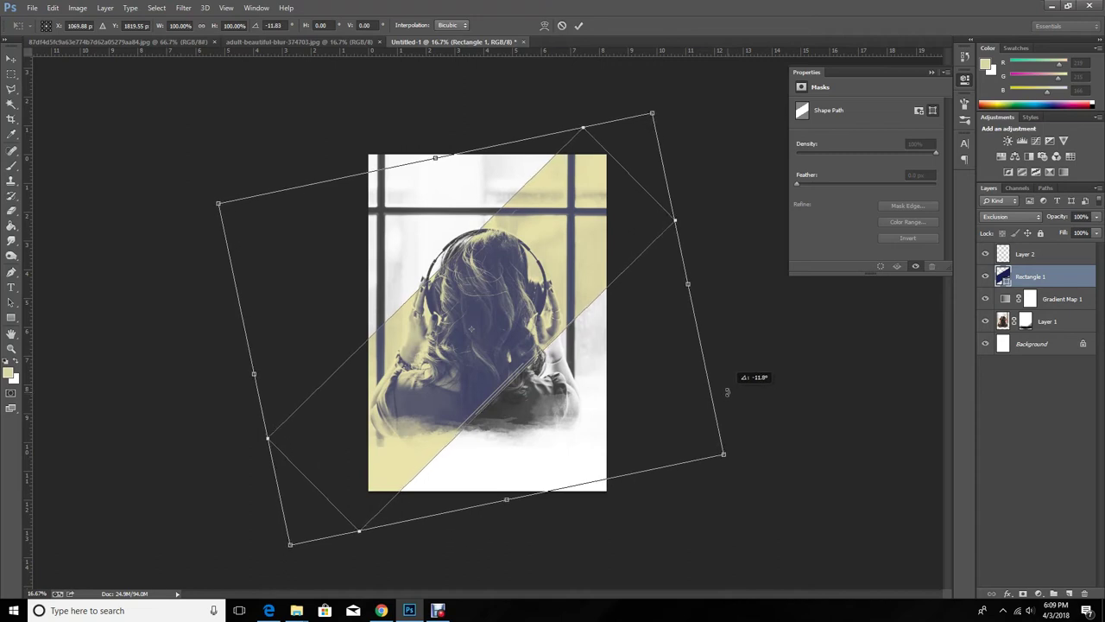
key("Return")
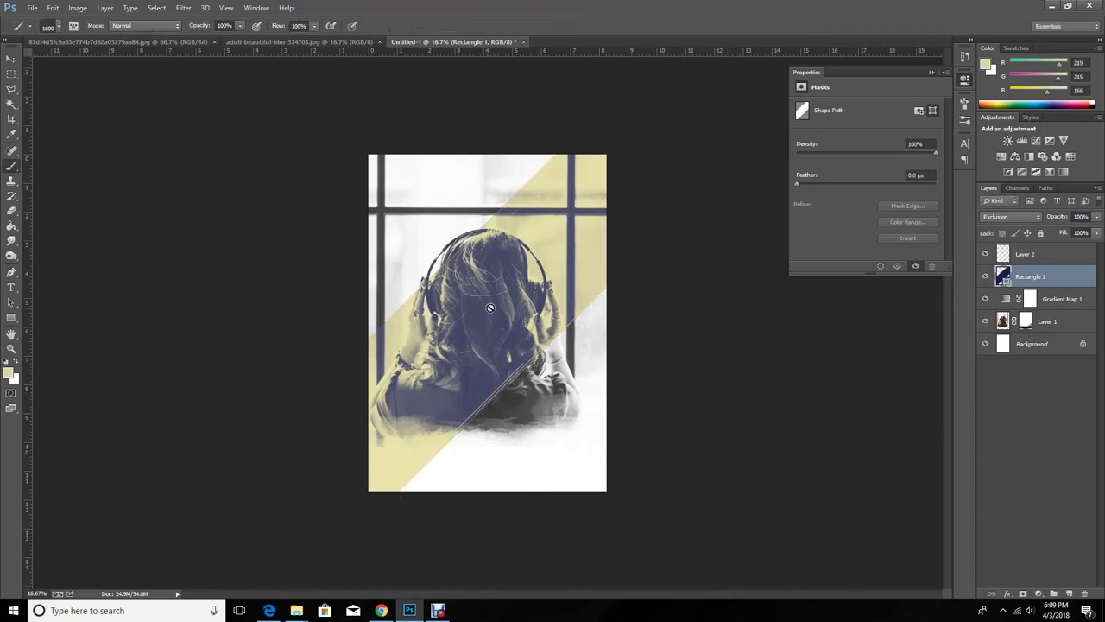
key("v")
left_click_drag(565, 244, 557, 243)
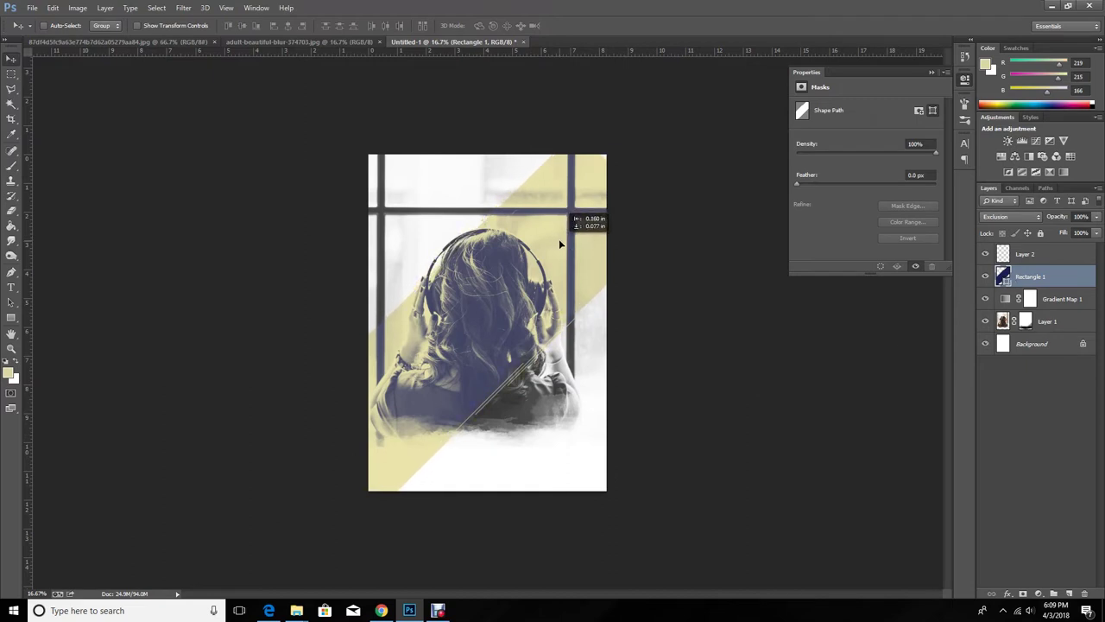
left_click_drag(557, 243, 563, 245)
Add an empty layer above Layer 2, test-stamp the line brush, undo it and shrink the brush.
left_click(1033, 257)
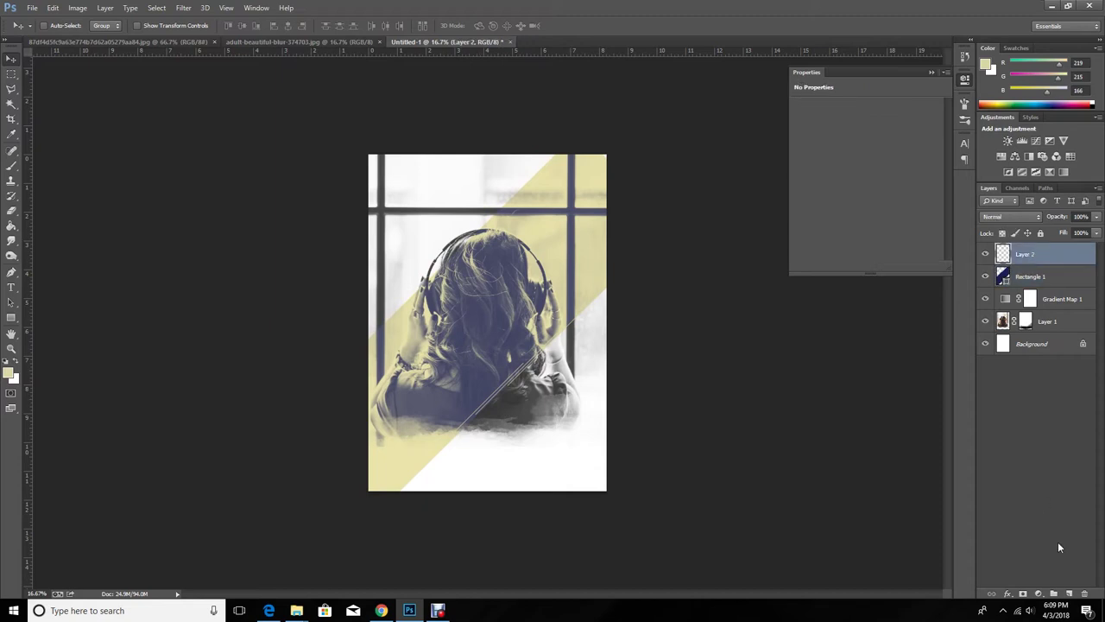
left_click(1070, 595)
key("b")
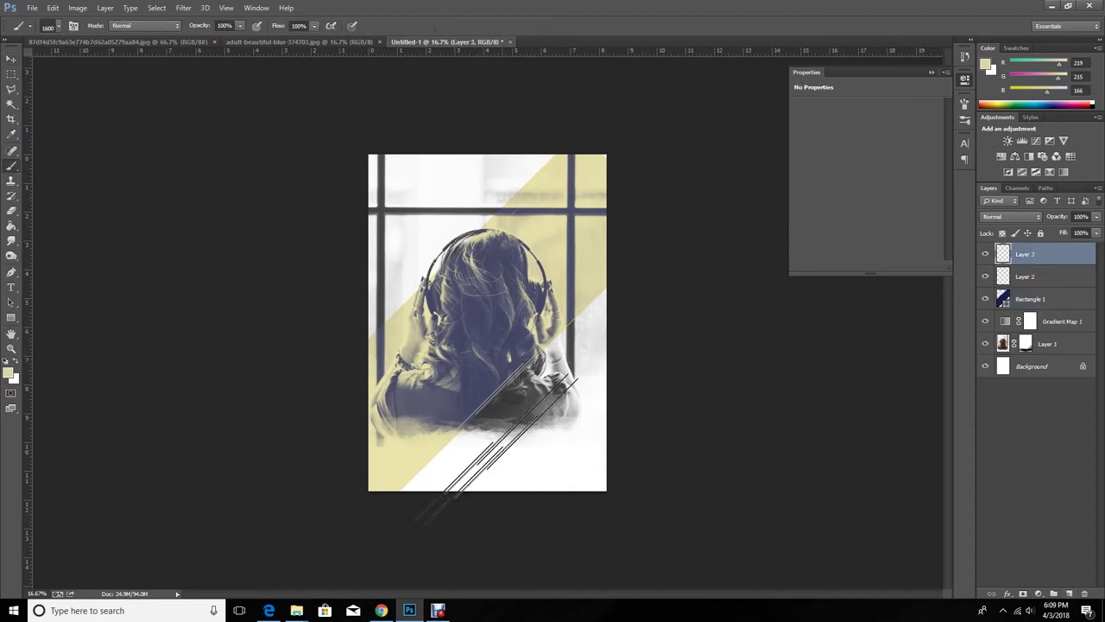
left_click(481, 224)
key("ctrl+z")
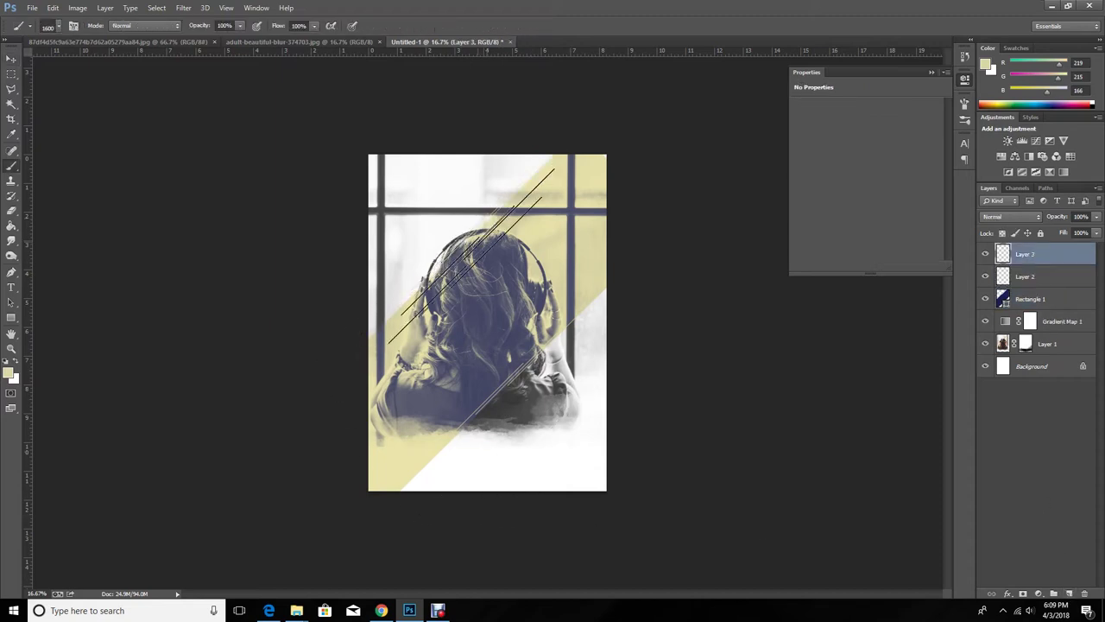
key("bracketleft")
key("bracketleft")
key("bracketleft")
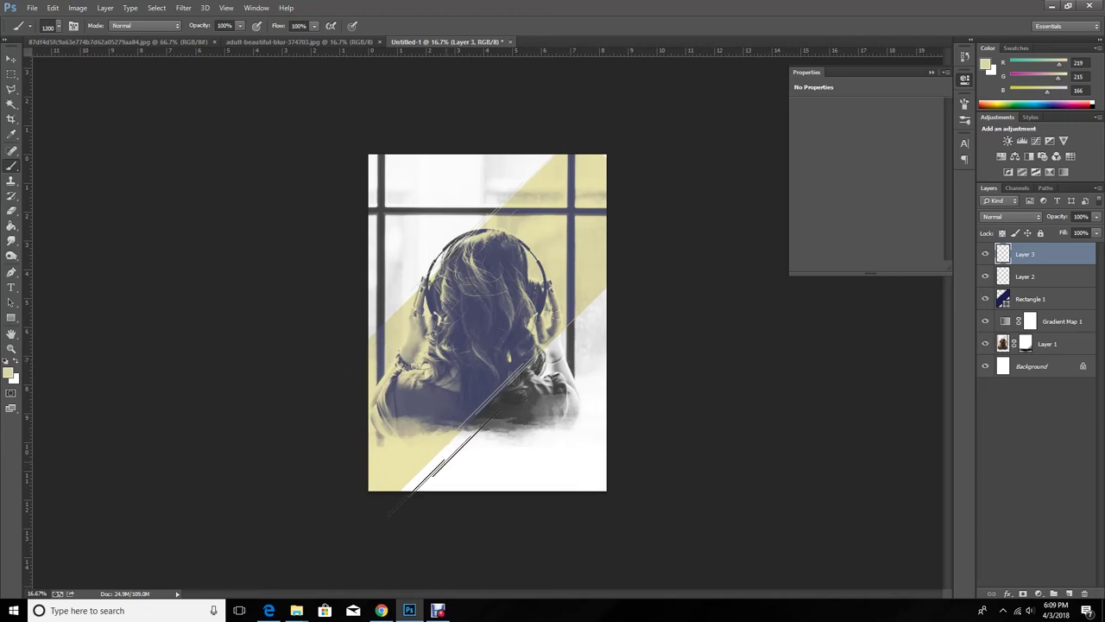
key("bracketleft")
Mask Rectangle 1 and stamp chain-brush dots in black along the stripe's edges.
left_click(1026, 304)
left_click(1024, 594)
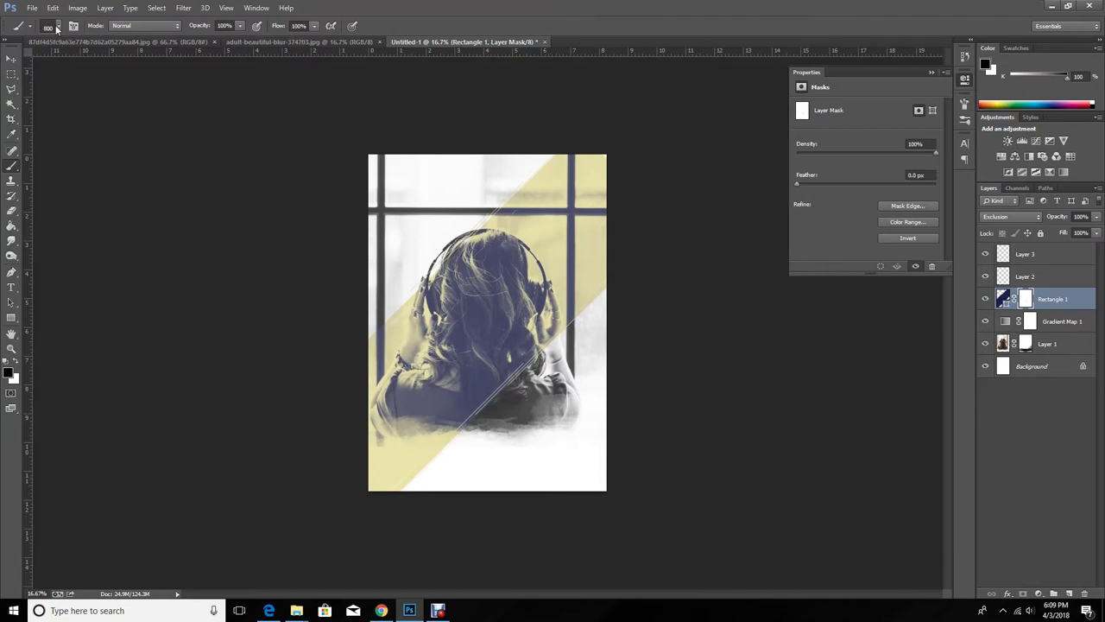
left_click(57, 27)
double_click(102, 164)
left_click(423, 466)
left_click(599, 278)
key("bracketright")
key("bracketright")
key("bracketright")
key("bracketright")
left_click(592, 159)
On a new layer, stamp navy chain-dot borders along the yellow stripe's edges.
left_click(1069, 594)
left_click(9, 373)
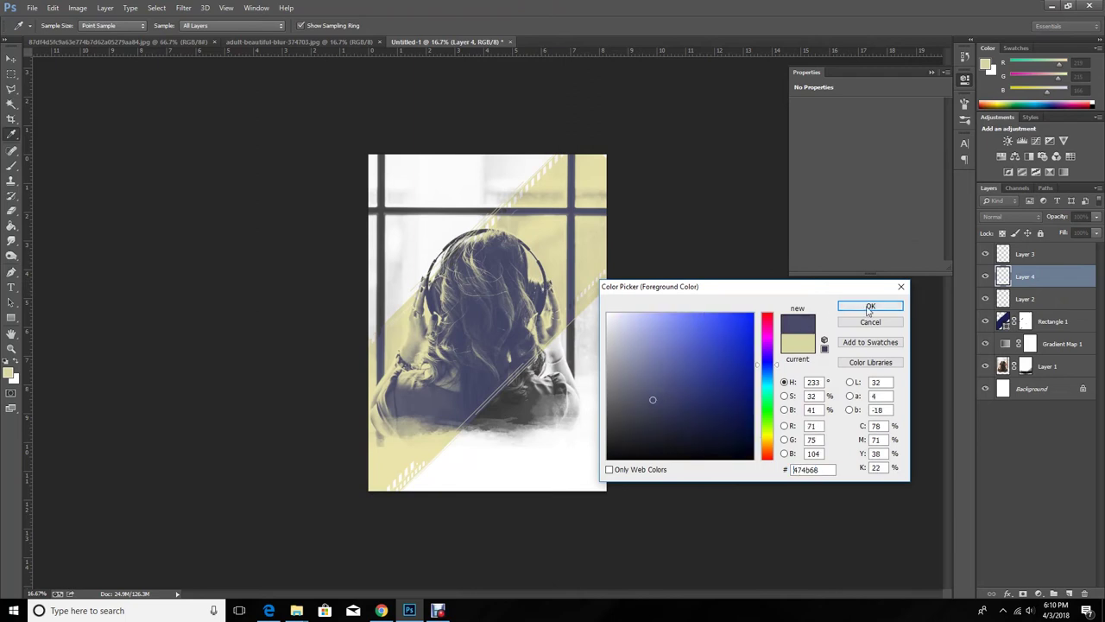
left_click(870, 306)
key("b")
left_click(432, 456)
left_click(402, 306)
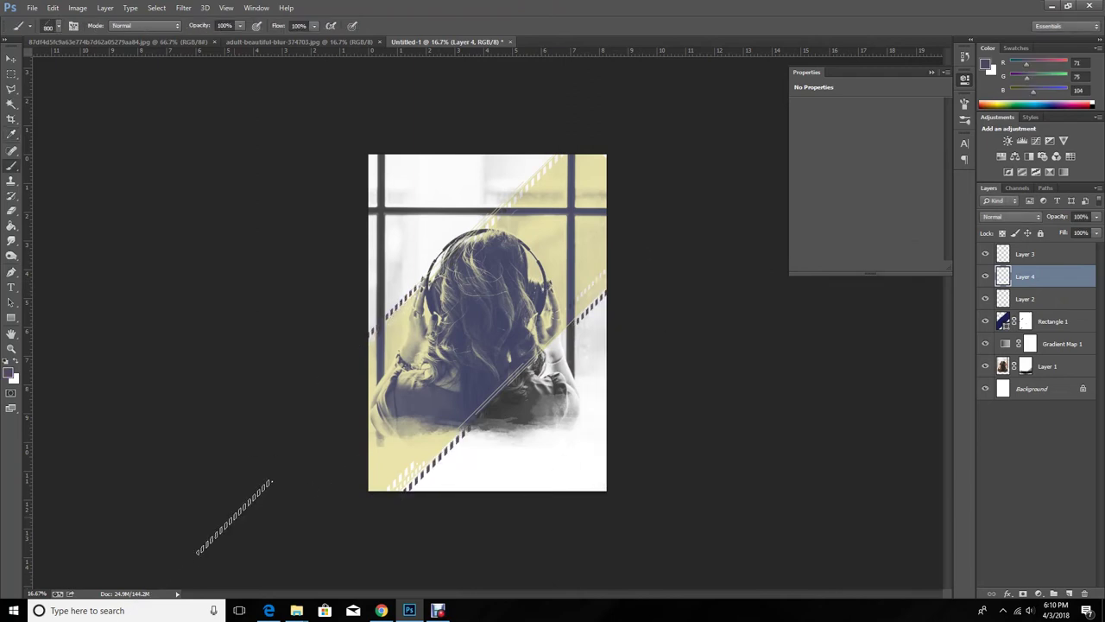
Switch to the 542 px brush tip and target Rectangle 1's layer mask.
left_click(57, 26)
left_click(98, 139)
scroll(138, 156, "up", 1)
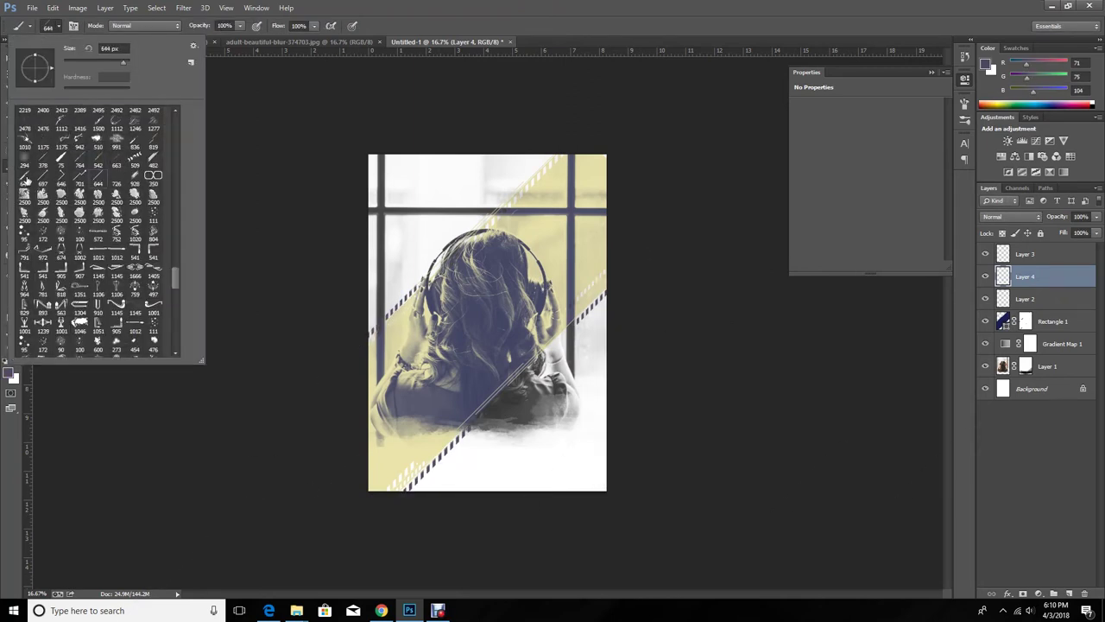
double_click(26, 179)
left_click(1025, 321)
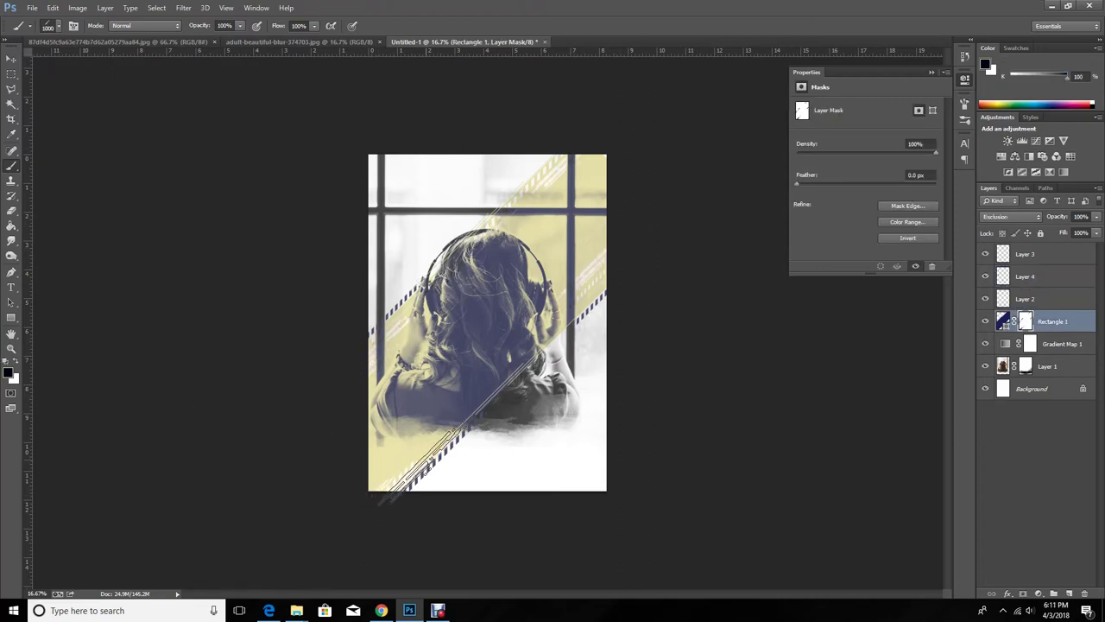
Draw a 240 px navy square on a new layer left of the girl's head.
left_click(11, 318)
left_click(51, 318)
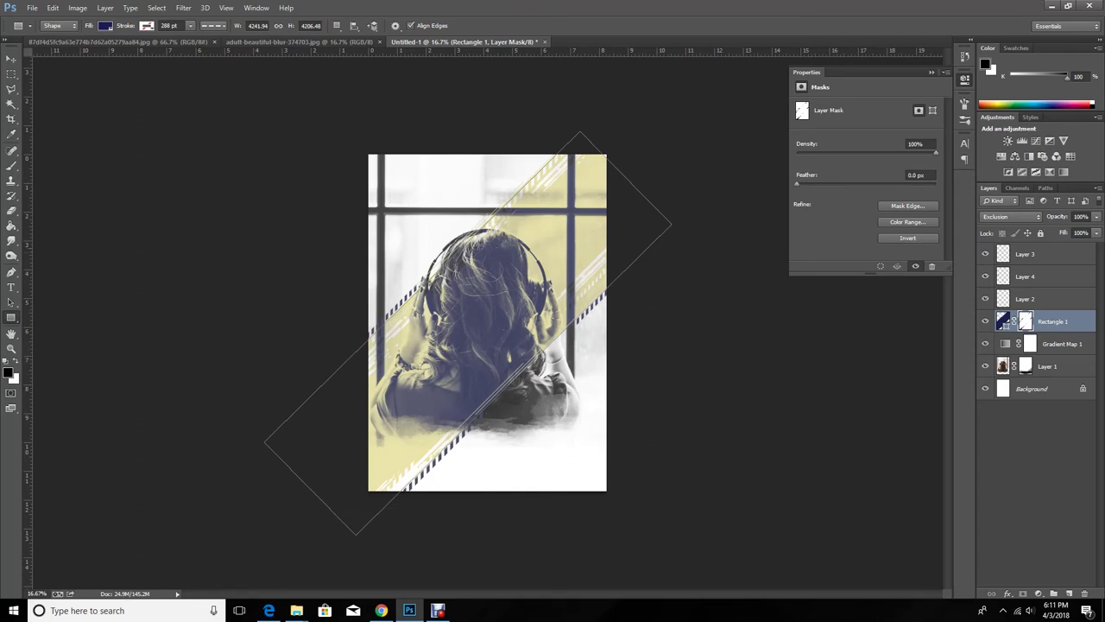
left_click(1070, 594)
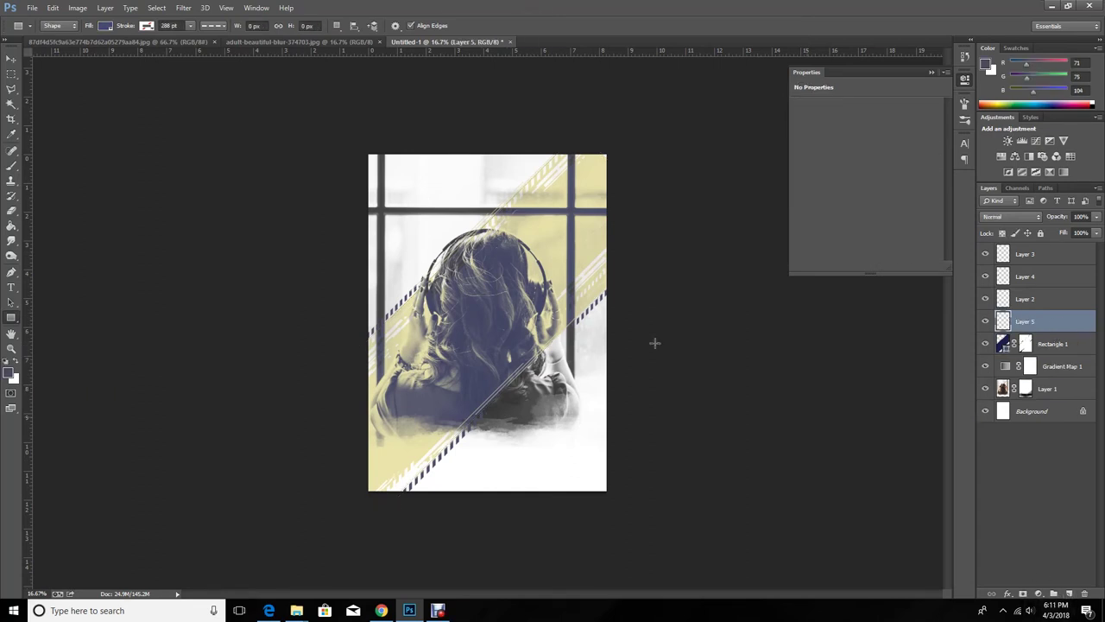
left_click_drag(401, 224, 425, 248)
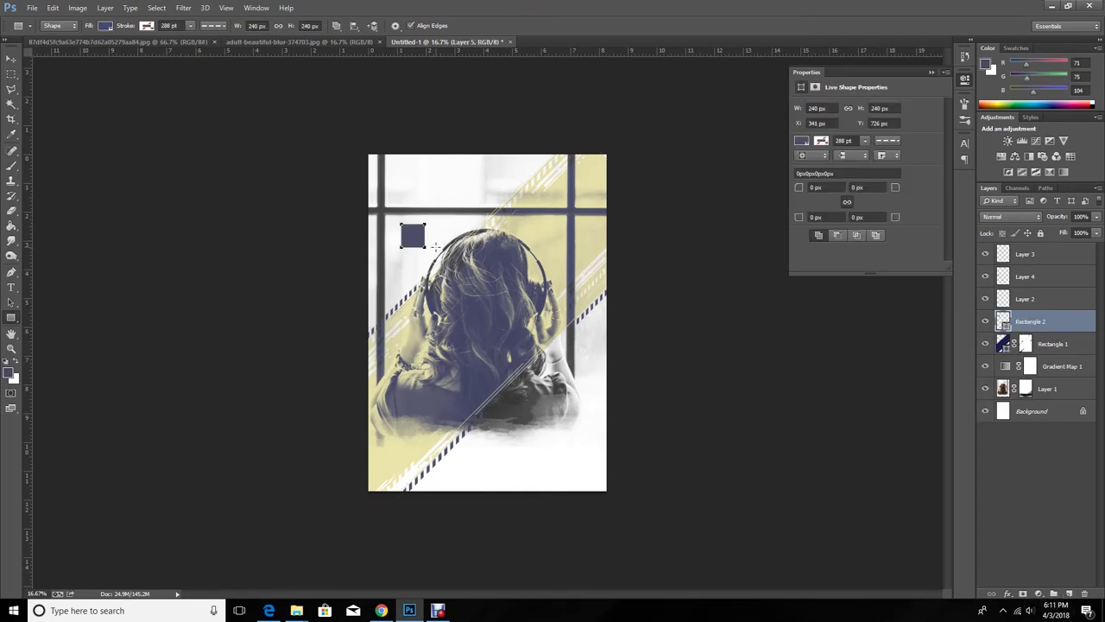
left_click(442, 281)
left_click(572, 243)
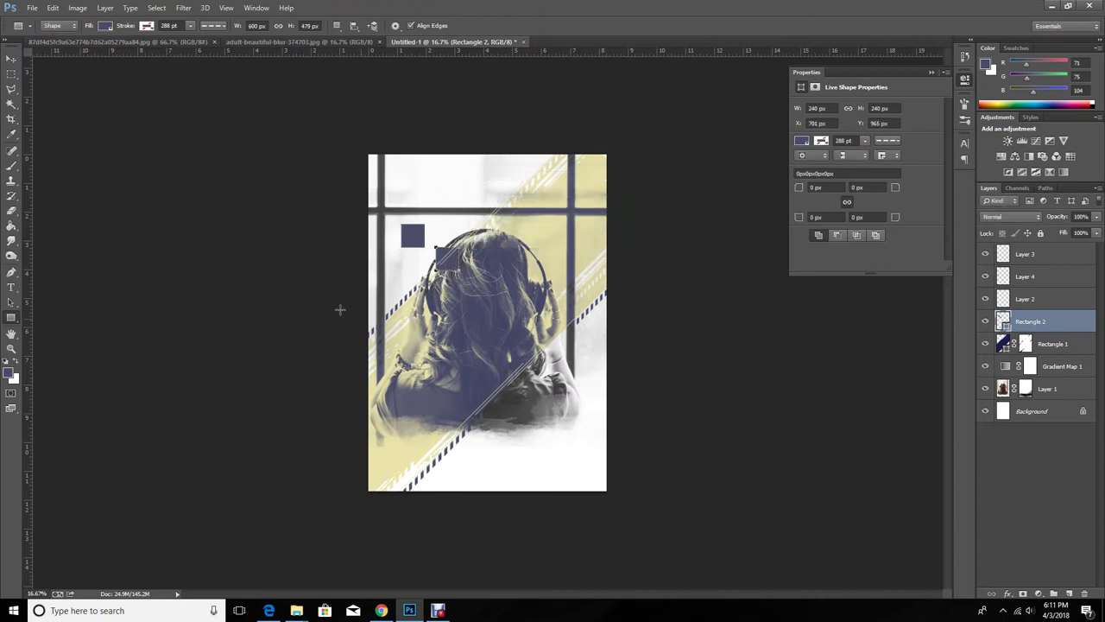
Rotate the second square and move it near the girl's hands.
left_click(11, 60)
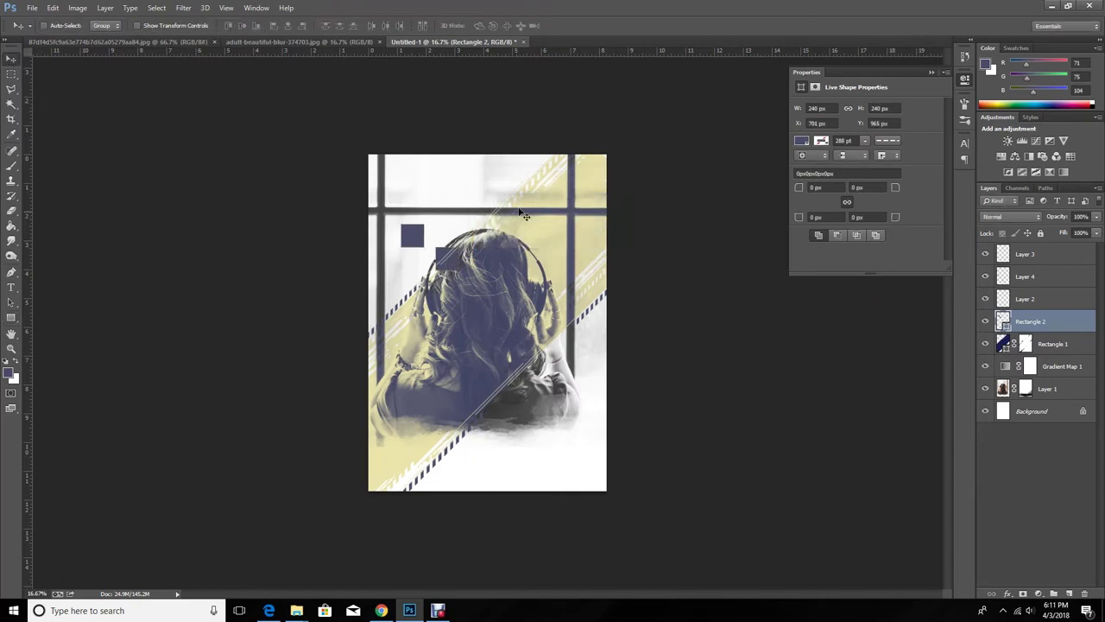
key("ctrl+t")
mouse_move(430, 220)
left_mouse_down()
mouse_move(450, 217)
mouse_move(509, 402)
mouse_move(522, 350)
left_mouse_up()
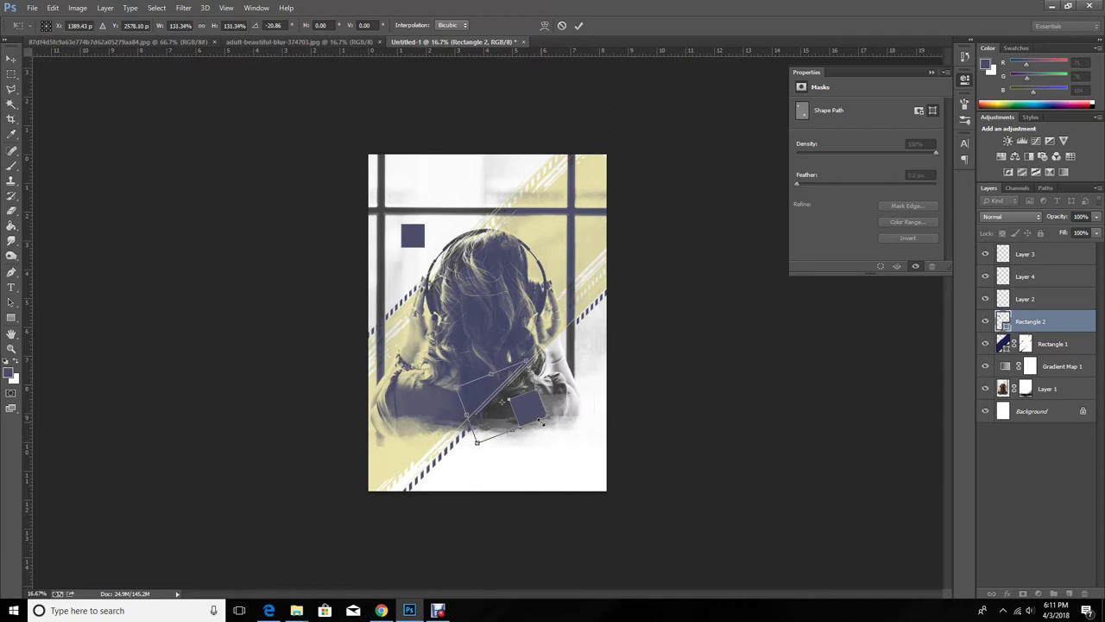
key("Return")
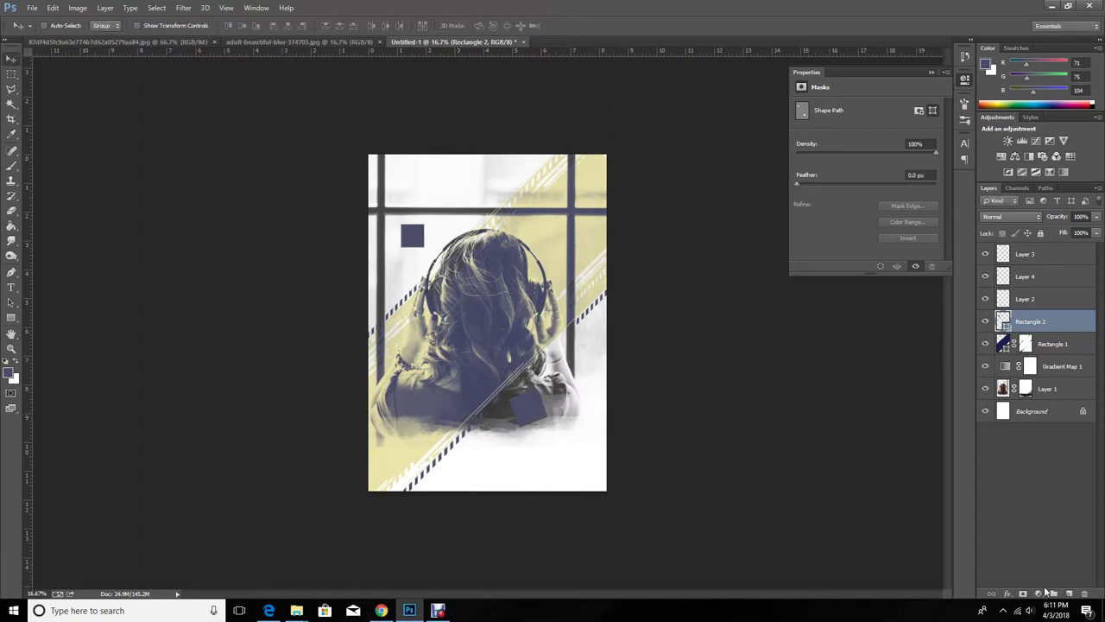
Mask a diagonal slice off the upper square and lower Rectangle 2's opacity to 63%.
left_click(1023, 594)
left_click(12, 166)
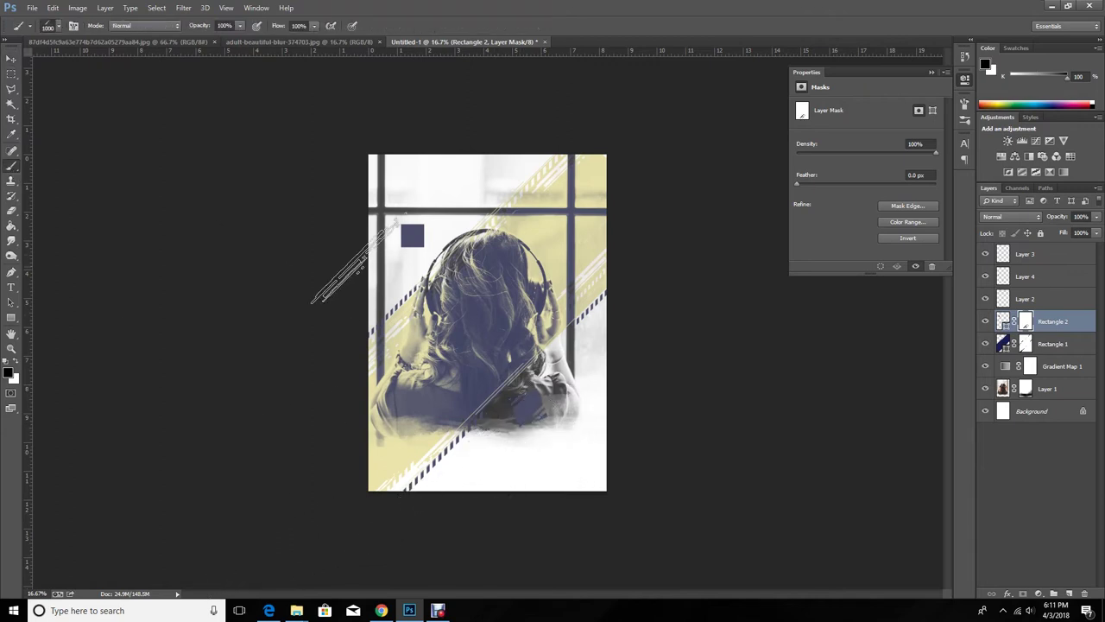
left_click(413, 235)
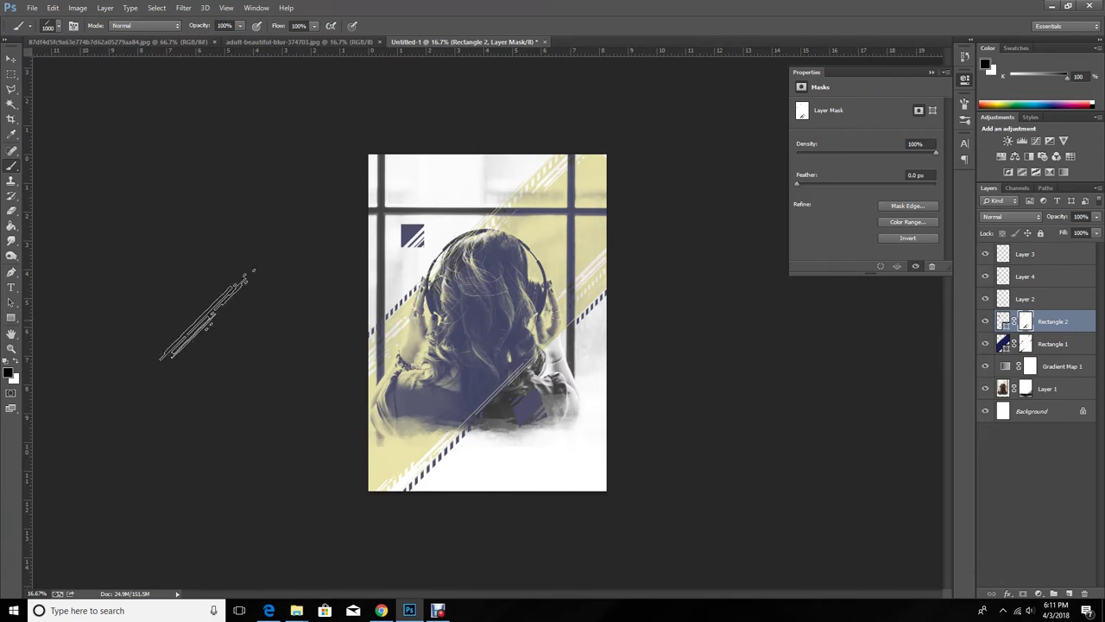
left_click(1096, 216)
left_click_drag(1083, 231, 1080, 231)
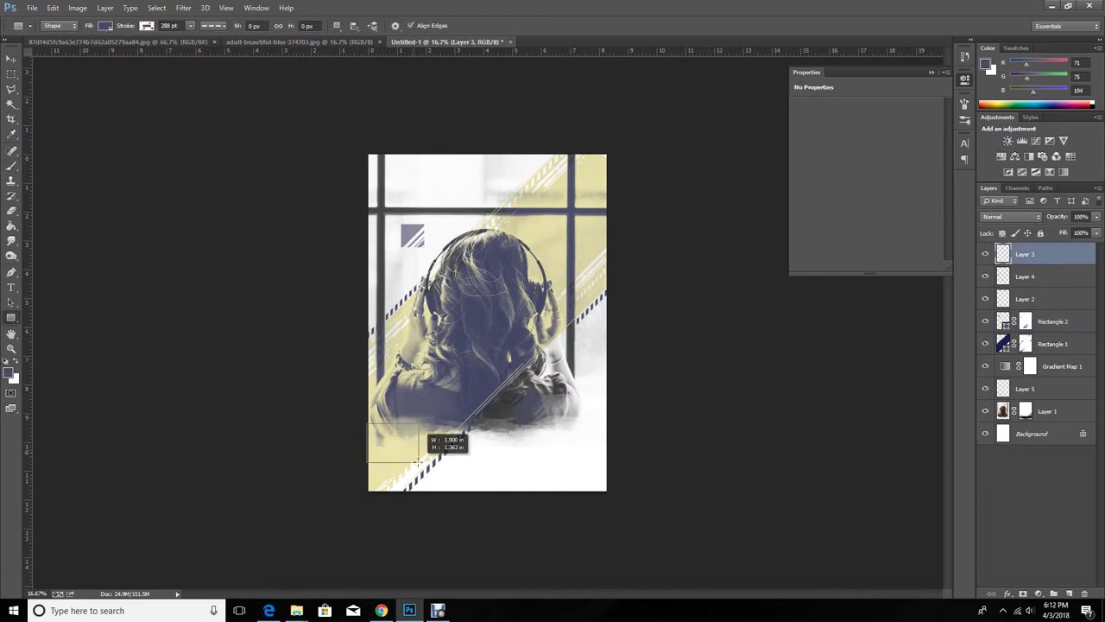
Draw a small navy square at the stripe's lower-left and rotate it into a diamond.
left_click_drag(367, 423, 390, 447)
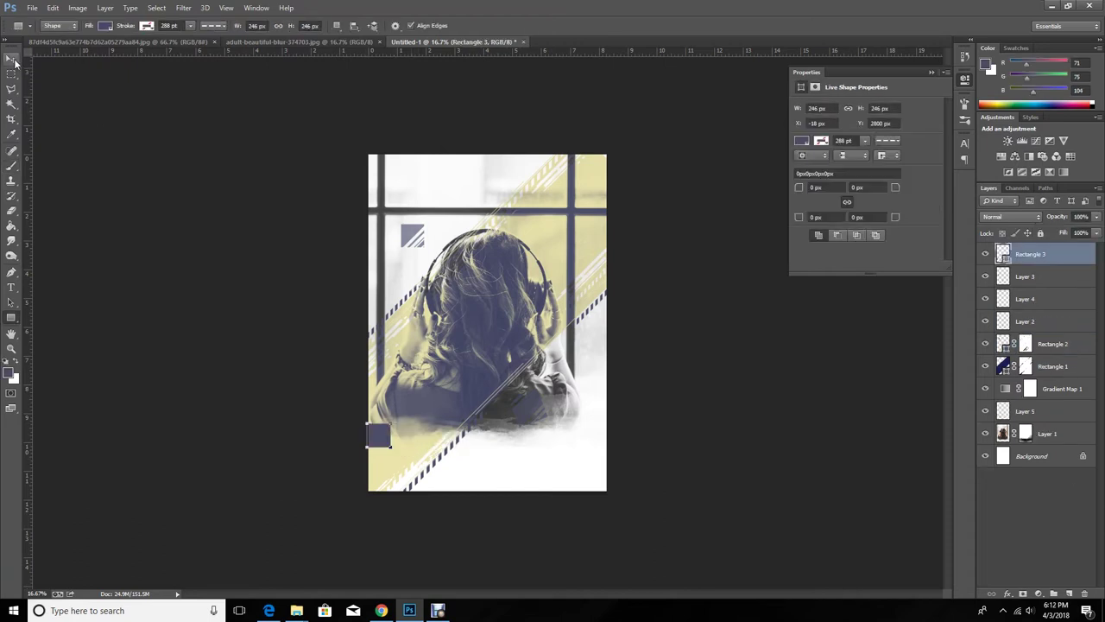
left_click(13, 61)
key("ctrl+t")
mouse_move(416, 402)
left_mouse_down()
mouse_move(425, 432)
mouse_move(401, 438)
left_mouse_up()
key("Return")
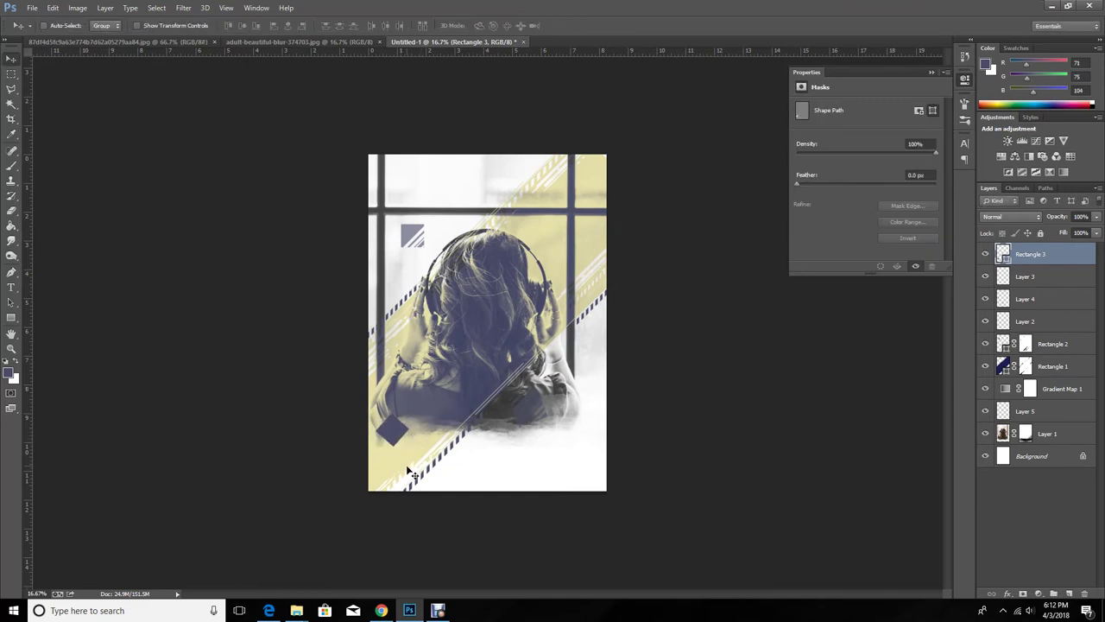
Add a layer mask to Rectangle 3 and paint stripes away across the diamond.
key("b")
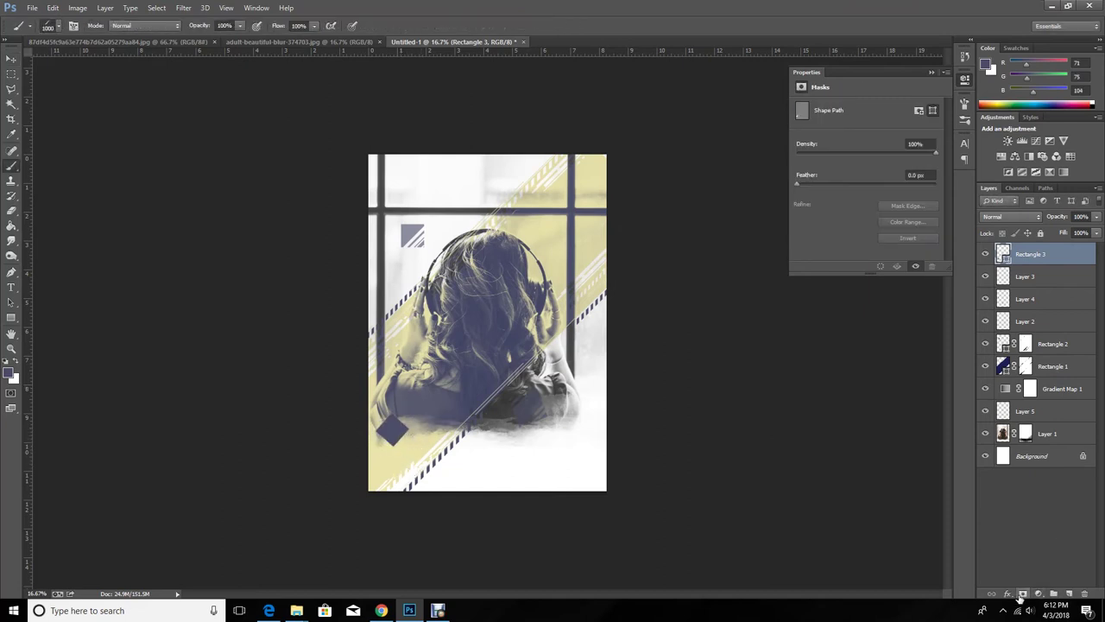
left_click(1022, 594)
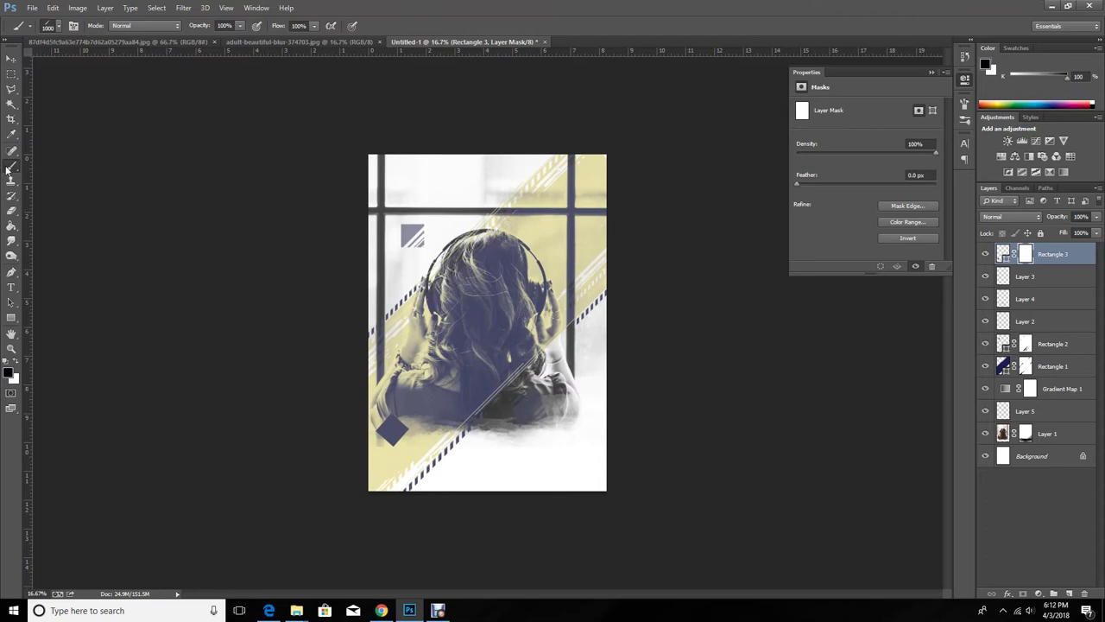
left_click(357, 453)
left_click(12, 59)
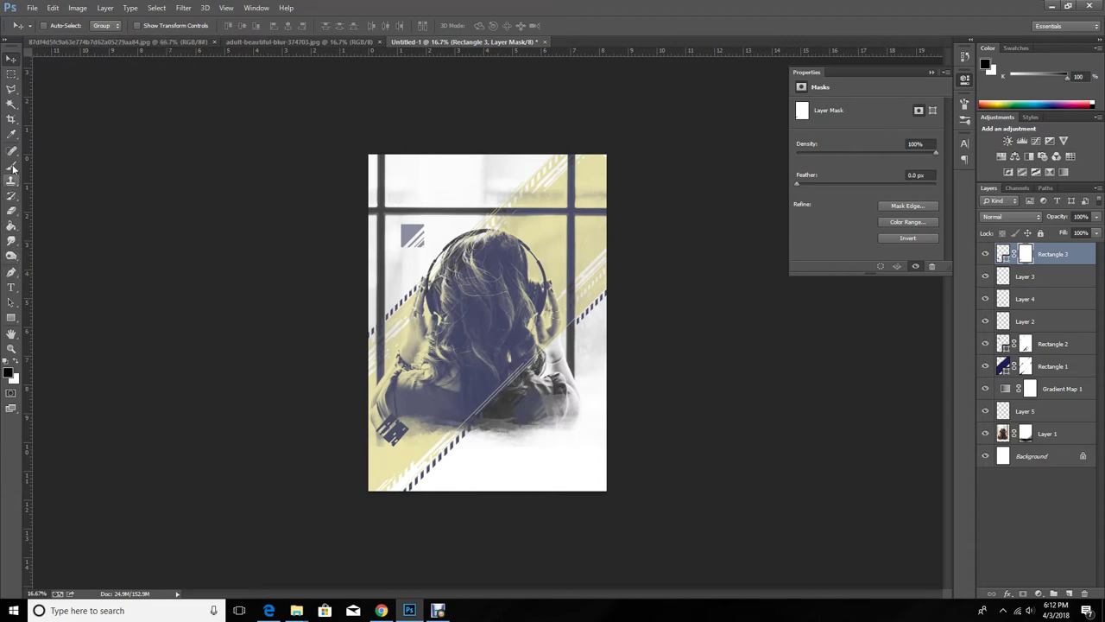
Pick a diagonal line brush tip, check the foreground colour, and add a new empty layer.
left_click_drag(12, 167, 44, 164)
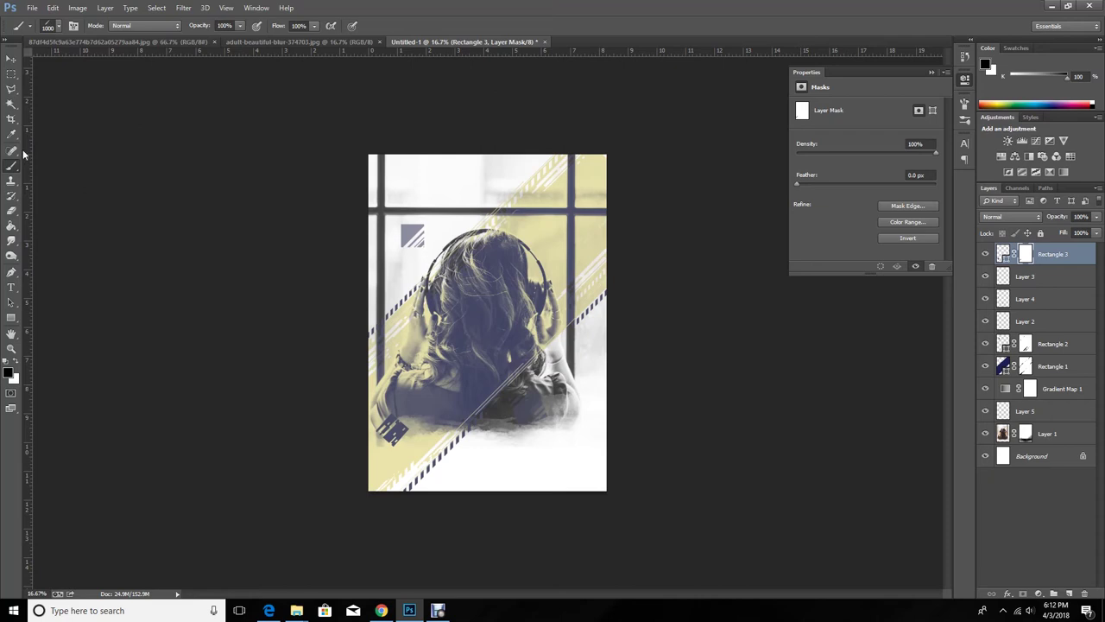
left_click(58, 27)
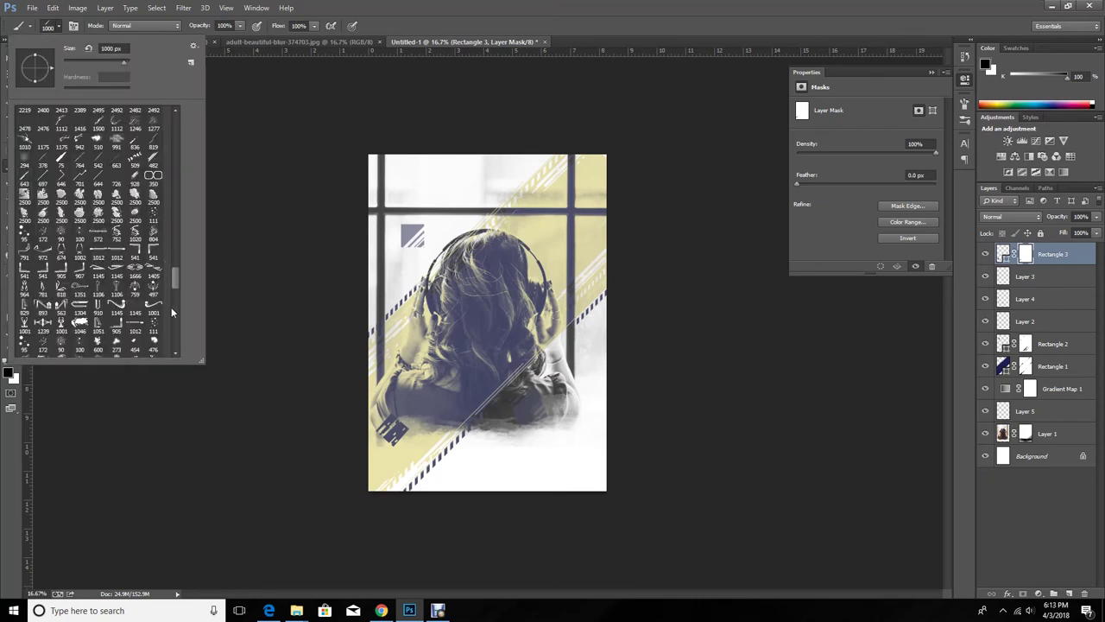
left_click_drag(176, 281, 176, 278)
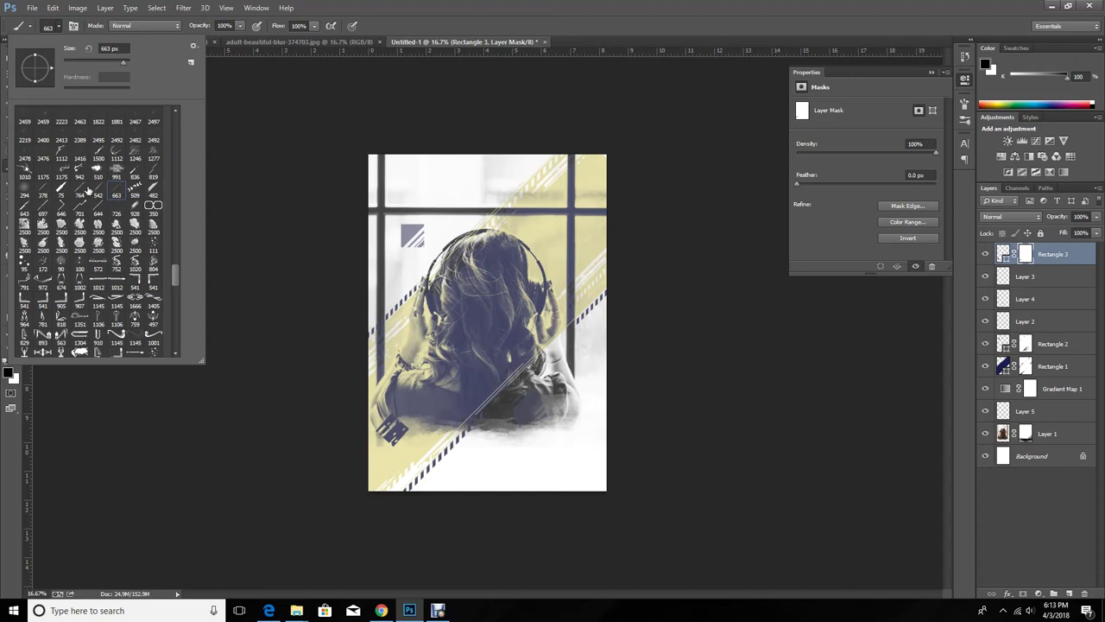
double_click(116, 192)
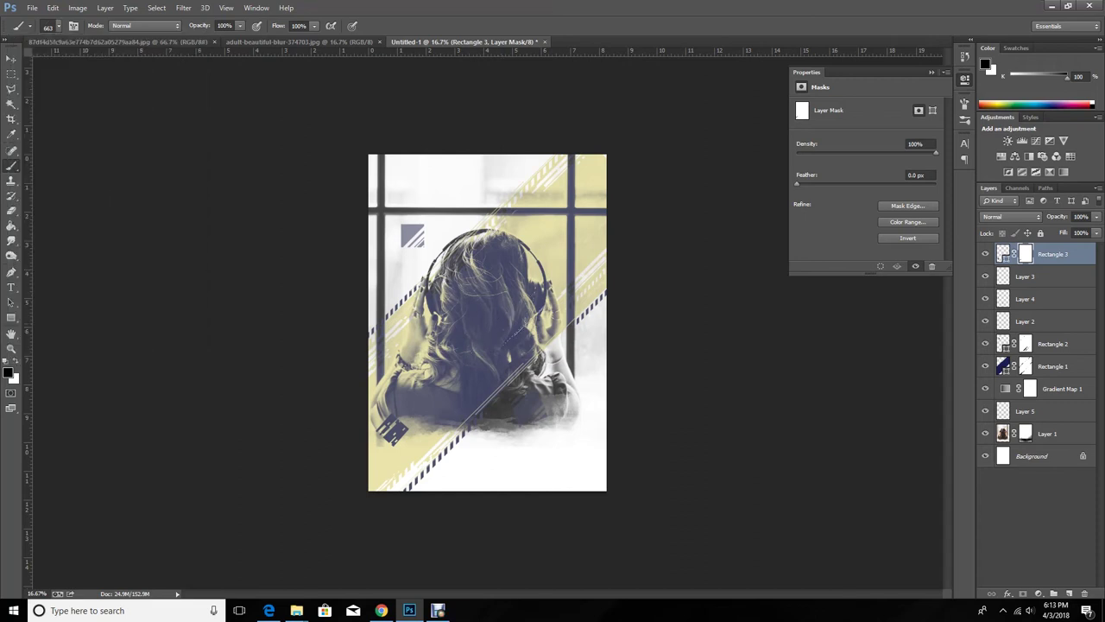
left_click(9, 373)
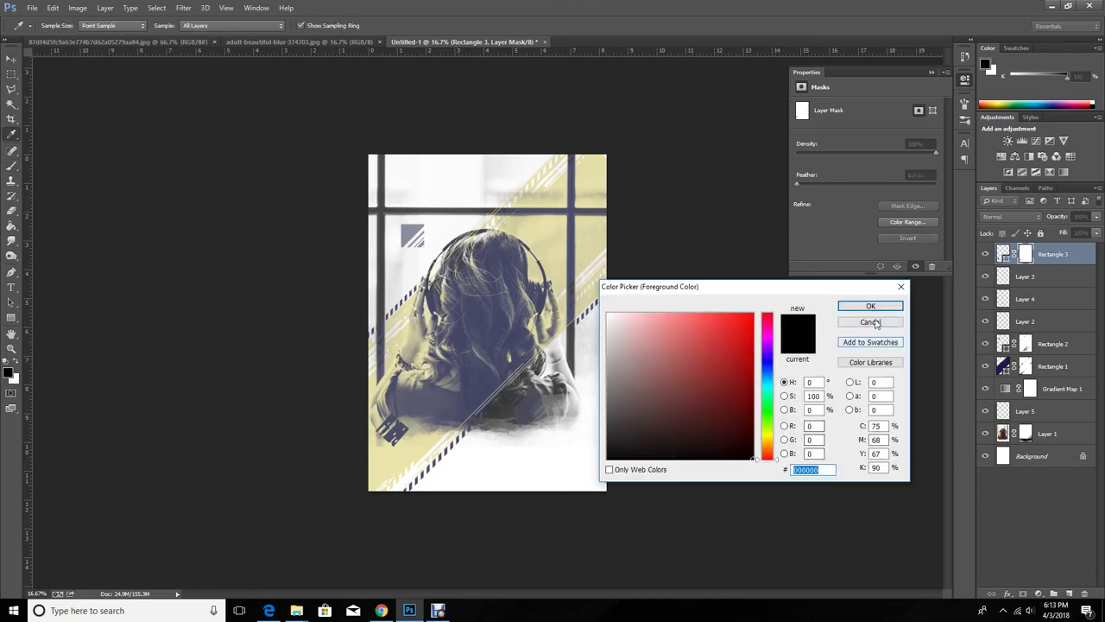
left_click(872, 322)
left_click(1069, 594)
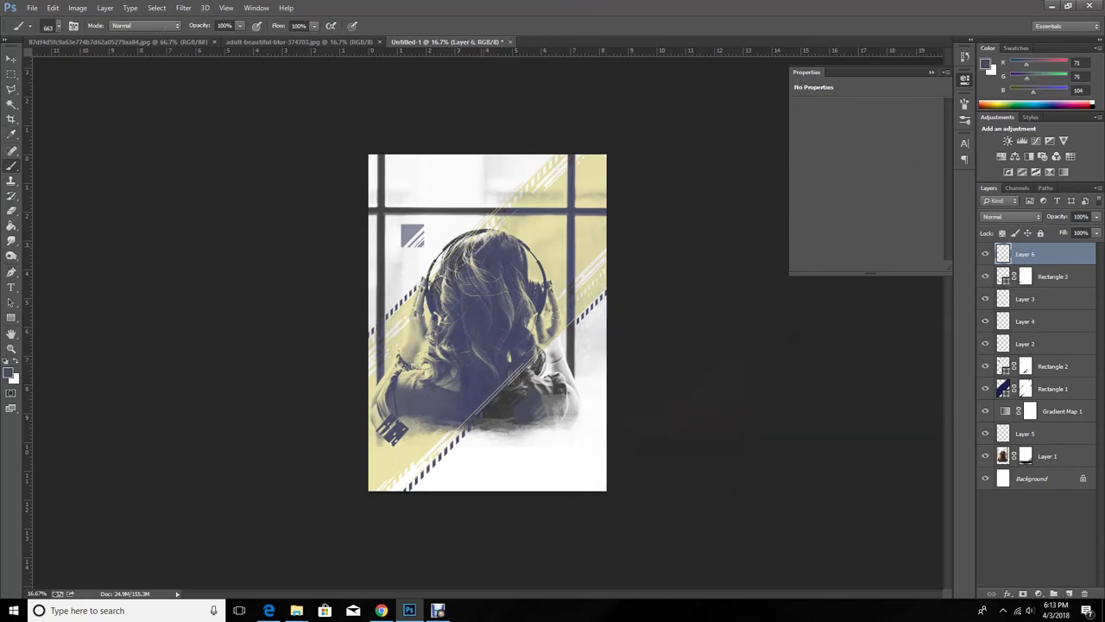
Lengthen the line brush, then step it back down to 1600 px with the bracket keys.
key("bracketright")
key("bracketright")
key("bracketright")
key("bracketright")
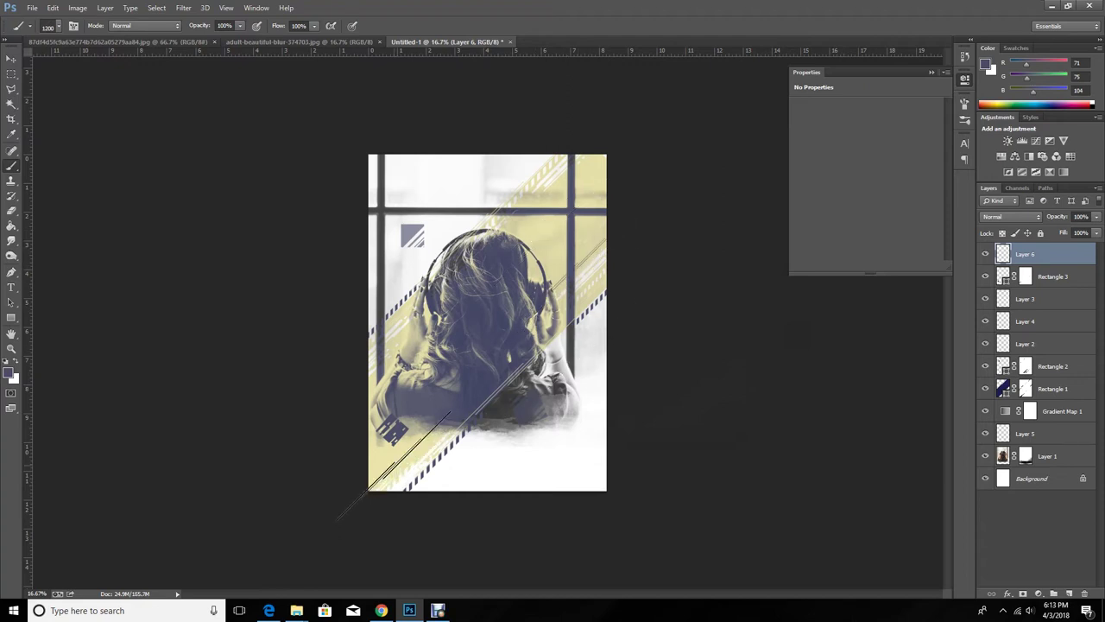
key("bracketright")
key("bracketright")
key("bracketright")
key("bracketright")
key("bracketright")
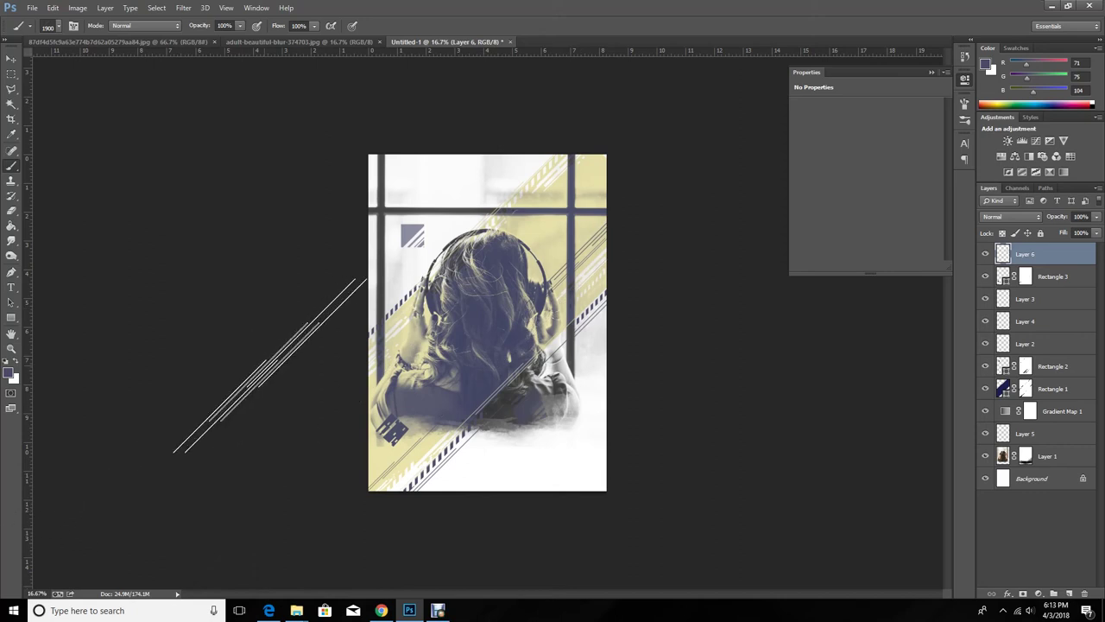
key("bracketleft")
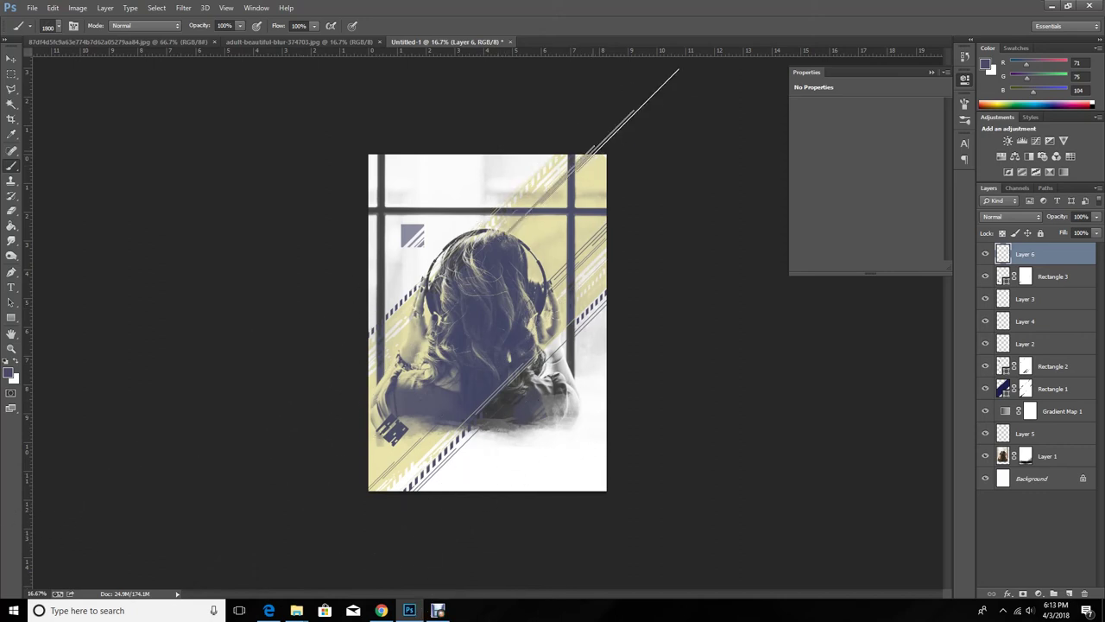
key("bracketleft")
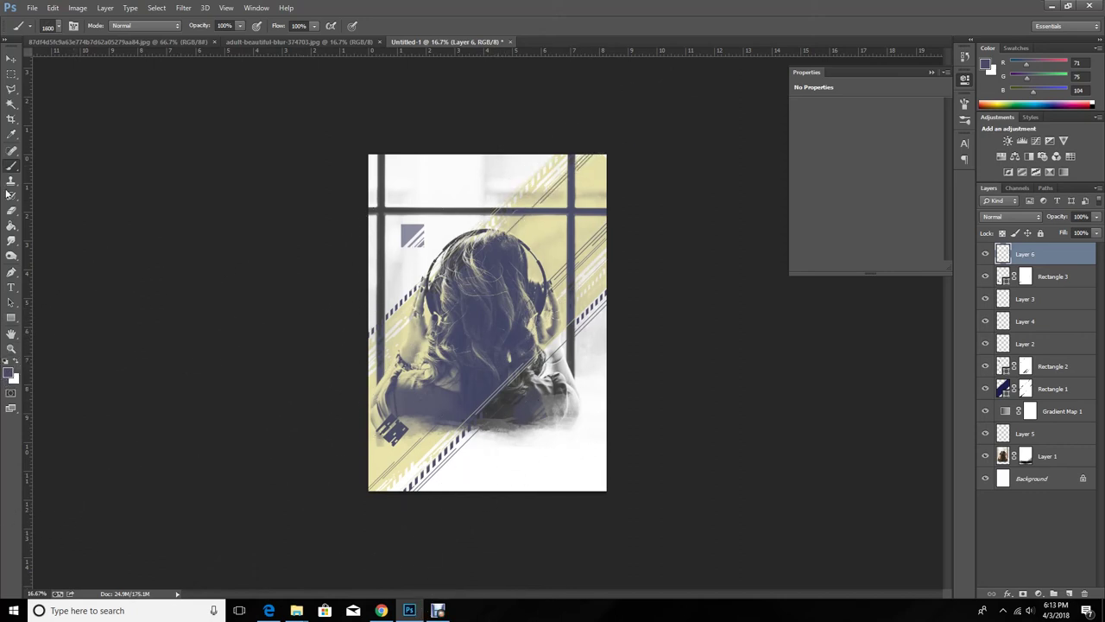
Draw a tall navy rectangle at the poster's top right.
left_click(11, 317)
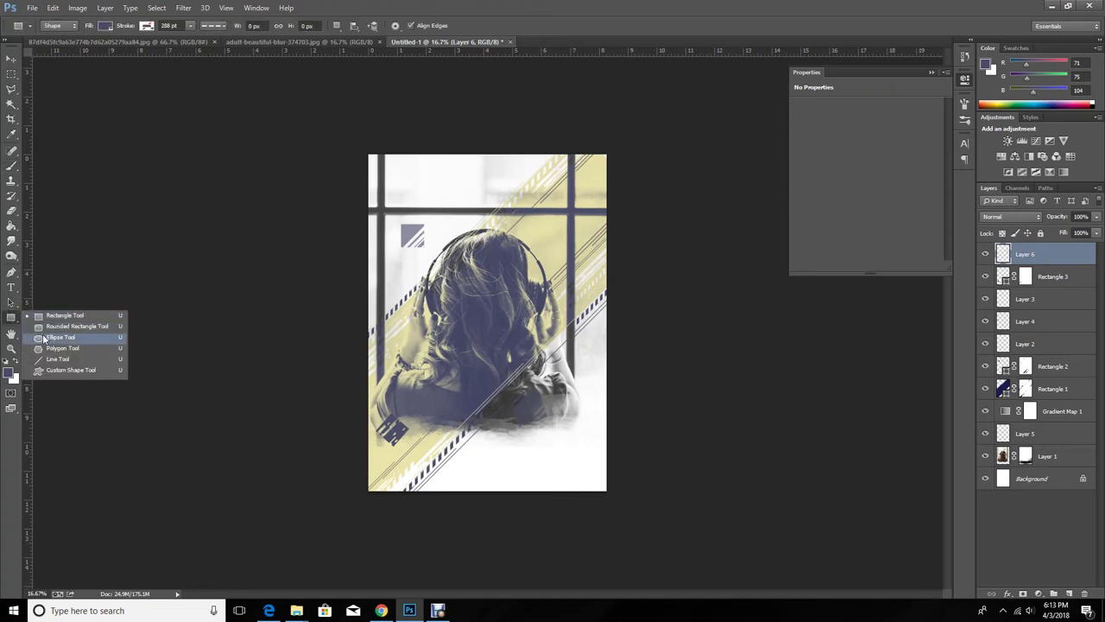
left_click(56, 316)
left_click_drag(539, 132, 591, 228)
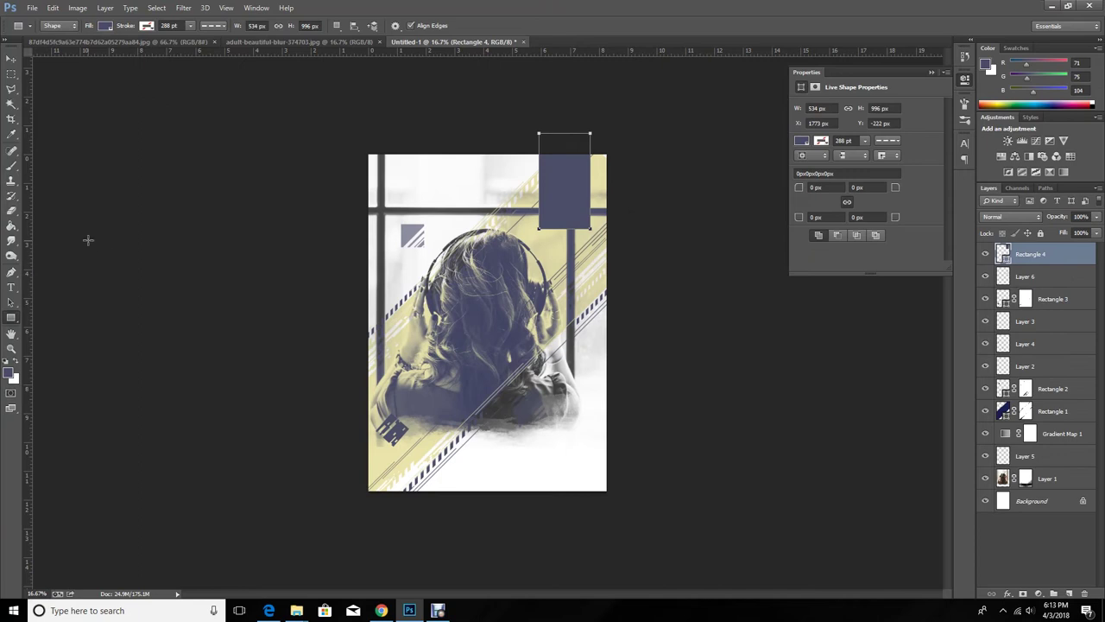
Type '4th' and enlarge it onto the navy rectangle.
left_click(12, 288)
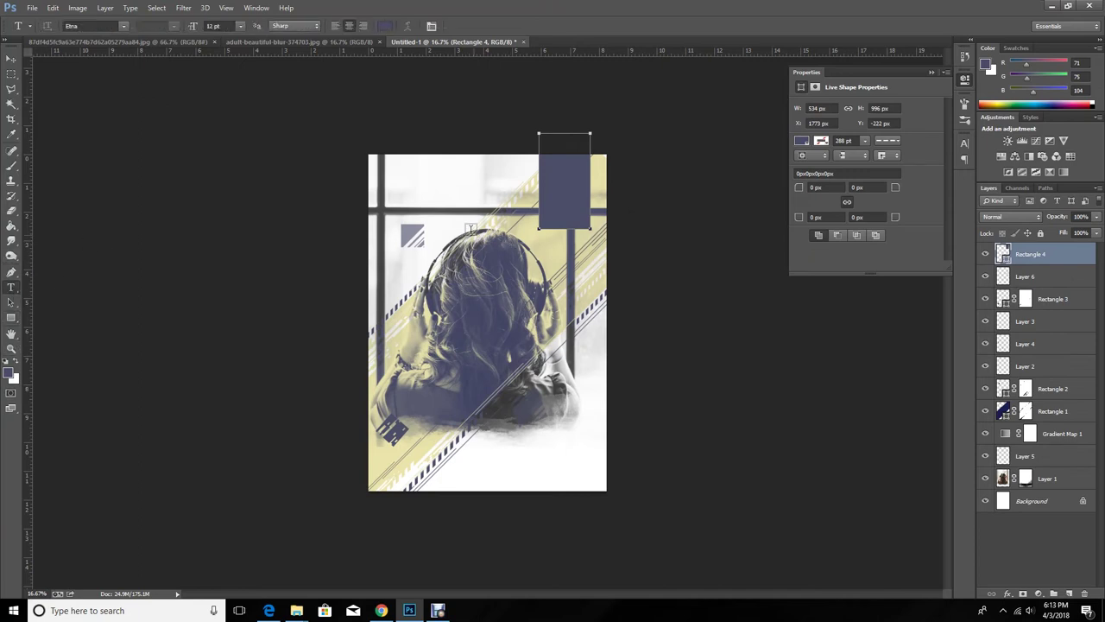
left_click(470, 193)
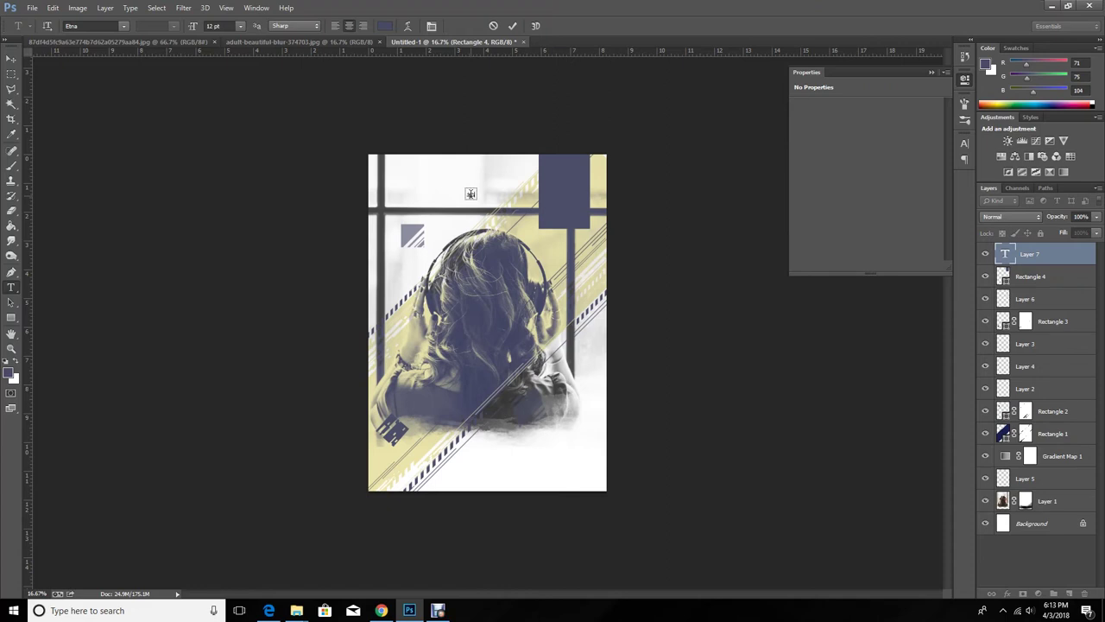
left_click(10, 59)
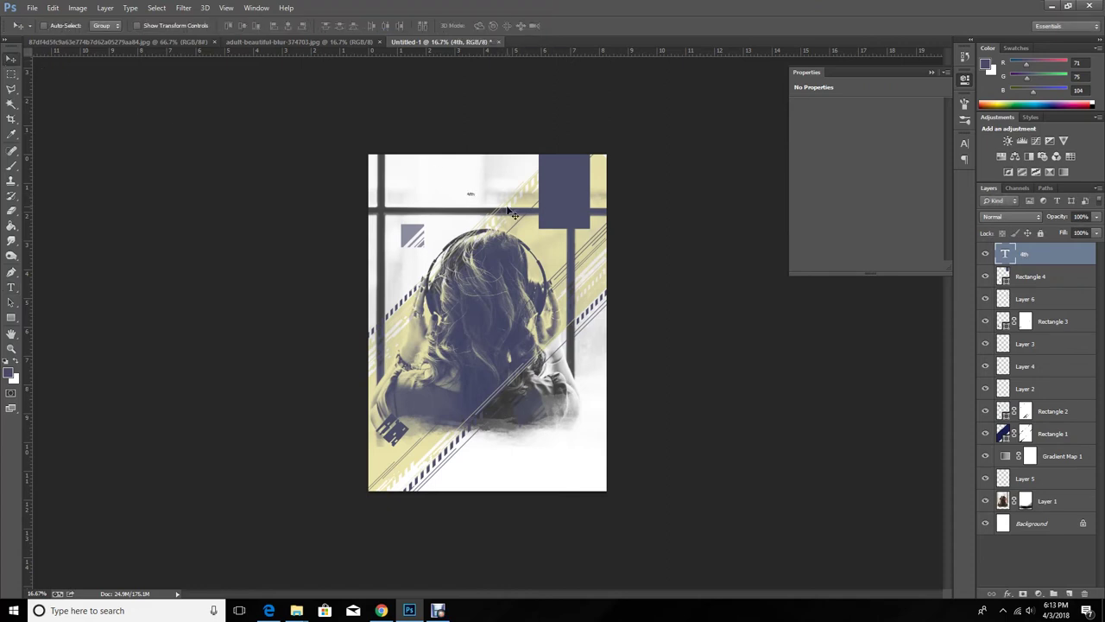
key("ctrl+t")
mouse_move(471, 193)
left_mouse_down()
mouse_move(494, 201)
mouse_move(573, 182)
left_mouse_up()
key("Return")
Colour the 4th text pale yellow e0daa9, sampled from the stripe.
double_click(1004, 254)
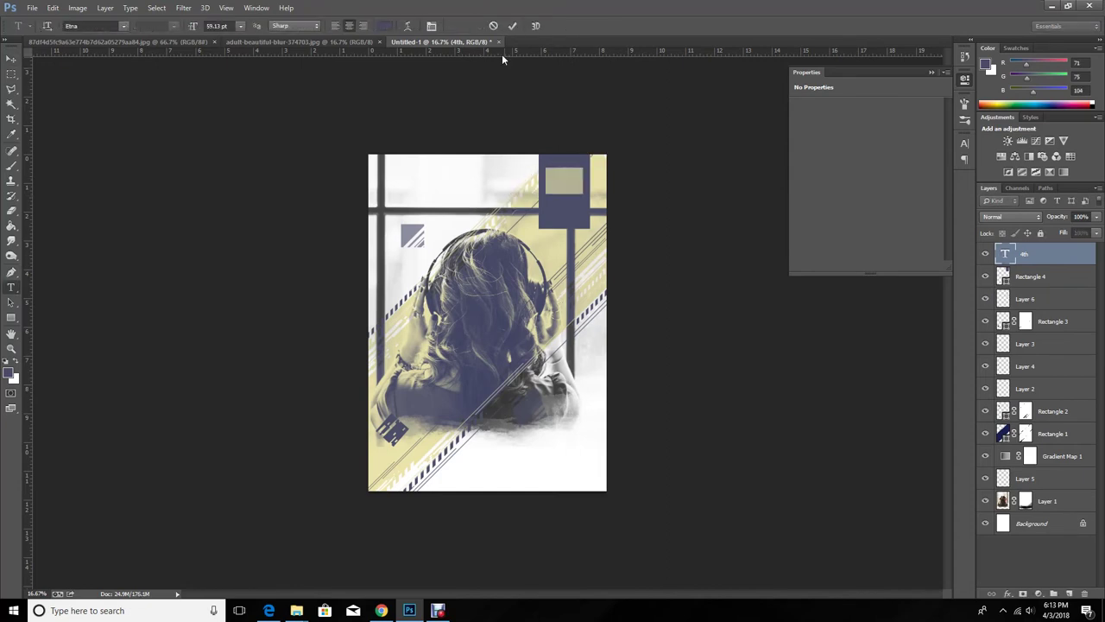
left_click(384, 27)
left_click(554, 254)
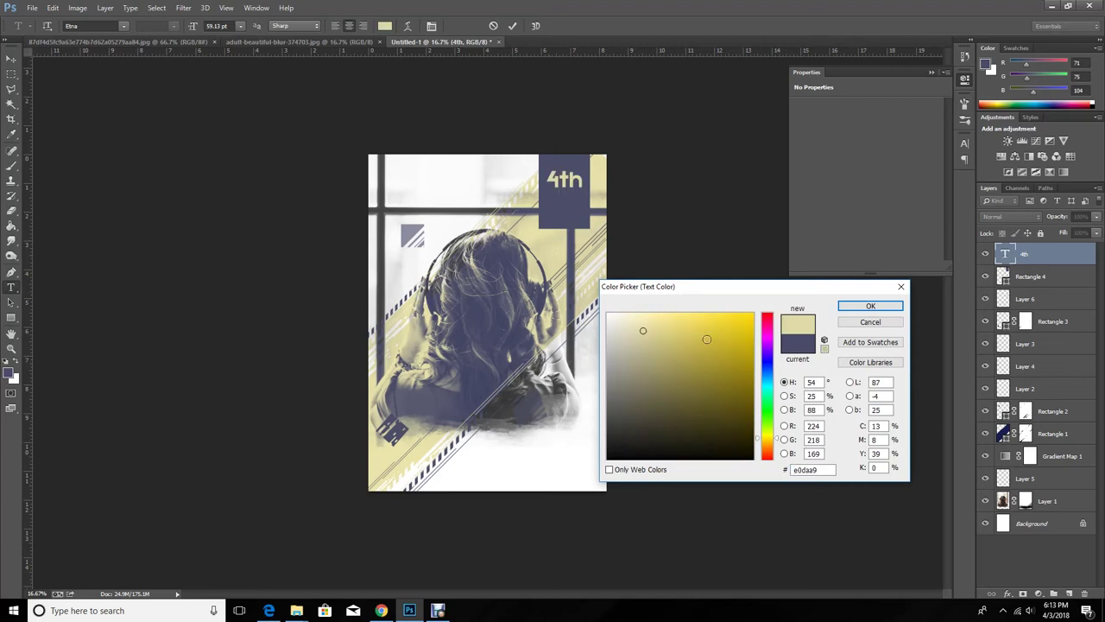
left_click(870, 306)
left_click(21, 62)
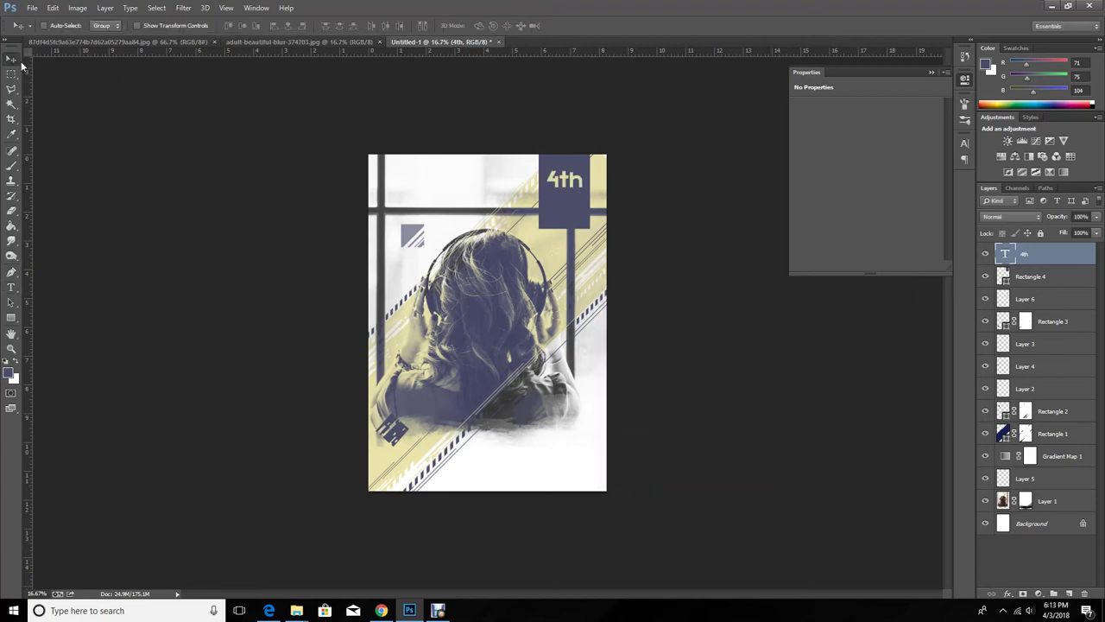
Narrow the navy rectangle from its left edge.
right_click(570, 214)
left_click(577, 217)
key("ctrl+t")
left_click_drag(539, 181, 585, 181)
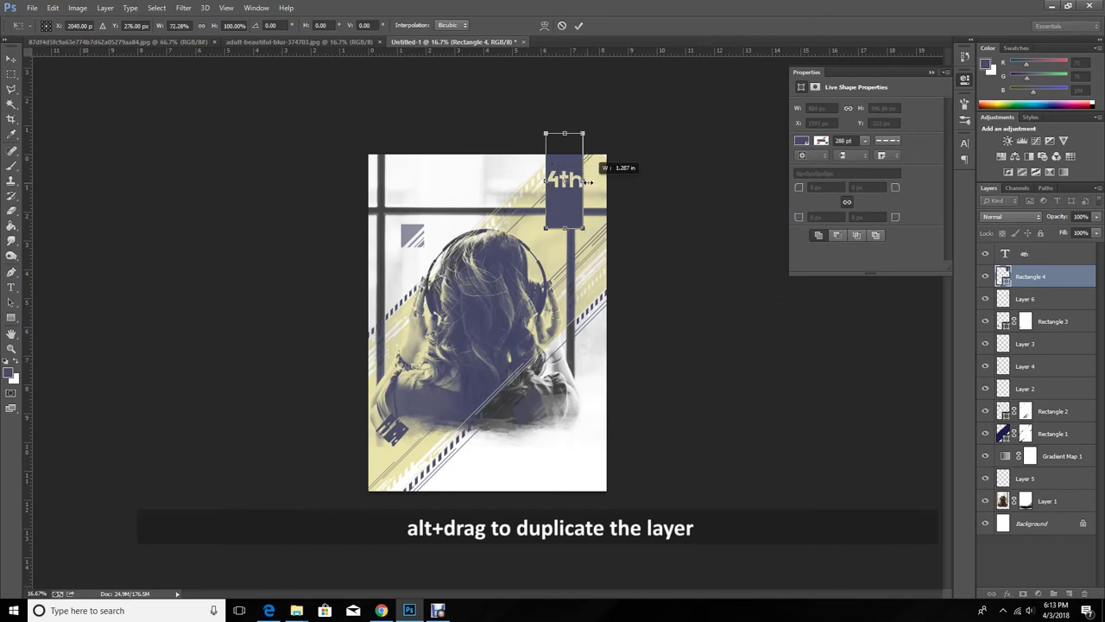
key("Return")
Duplicate the 4th text just below itself and retype the copy as APRIL.
right_click(567, 180)
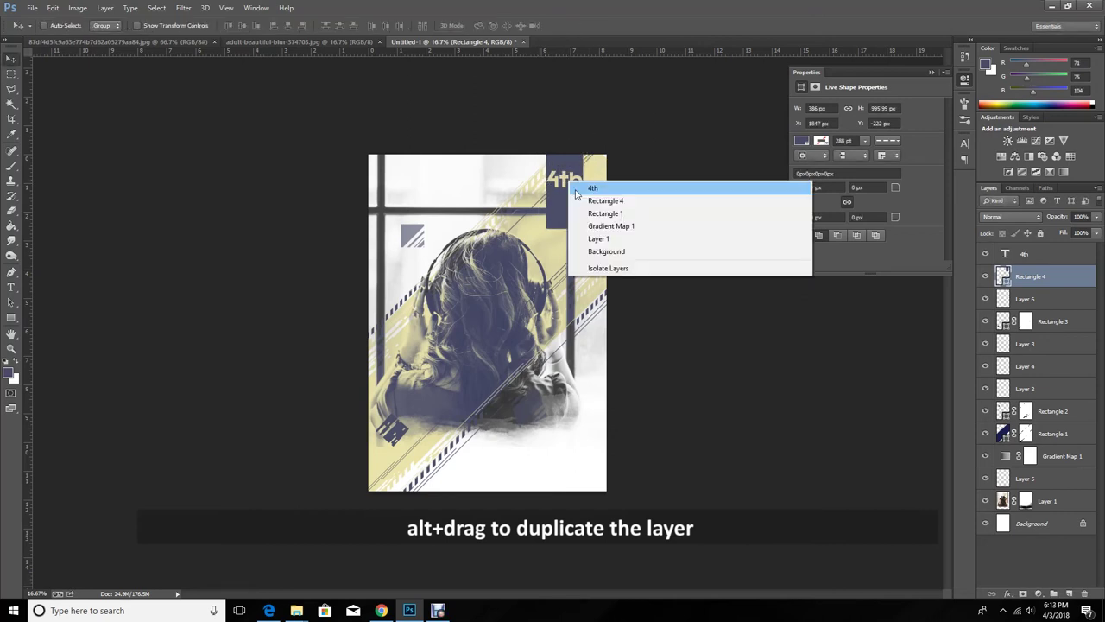
left_click(579, 183)
left_click_drag(571, 185, 572, 205)
double_click(1005, 254)
type("APRI")
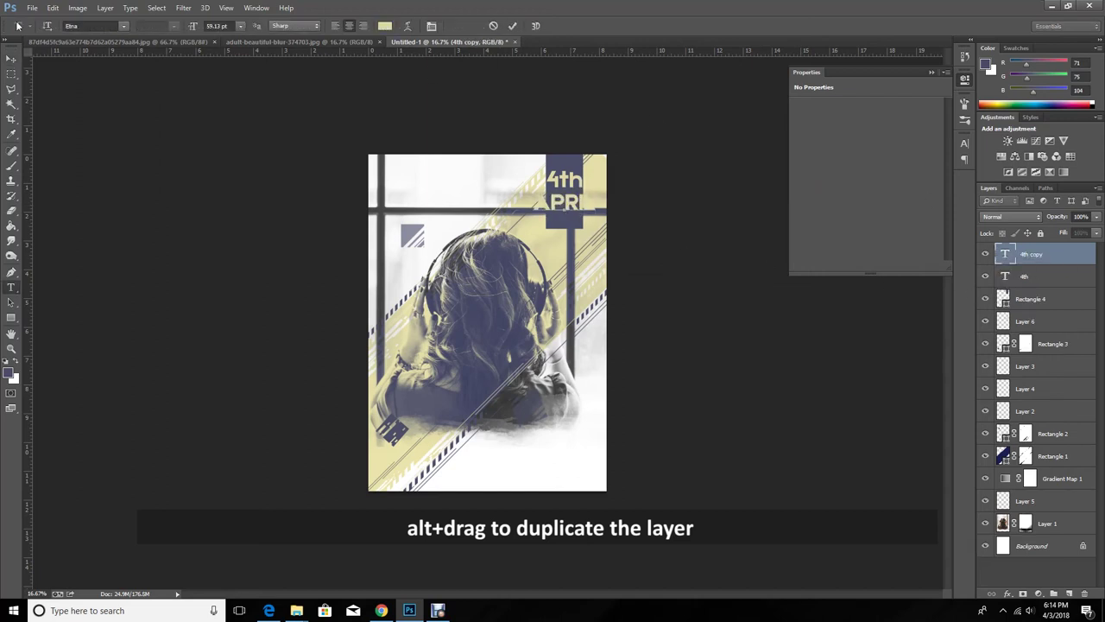
left_click(11, 58)
Scale APRIL to about 51%, nudge it up under 4th, then reselect the 4th layer.
key("ctrl+t")
left_click_drag(600, 222, 582, 210)
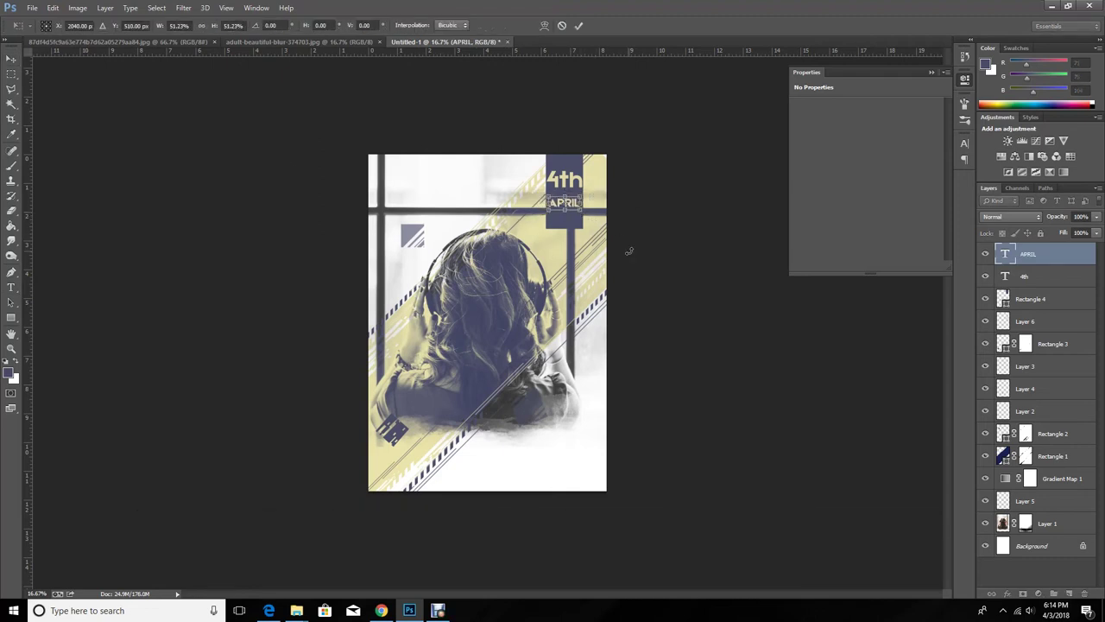
key("shift+Up")
key("shift+Up")
key("shift+Up")
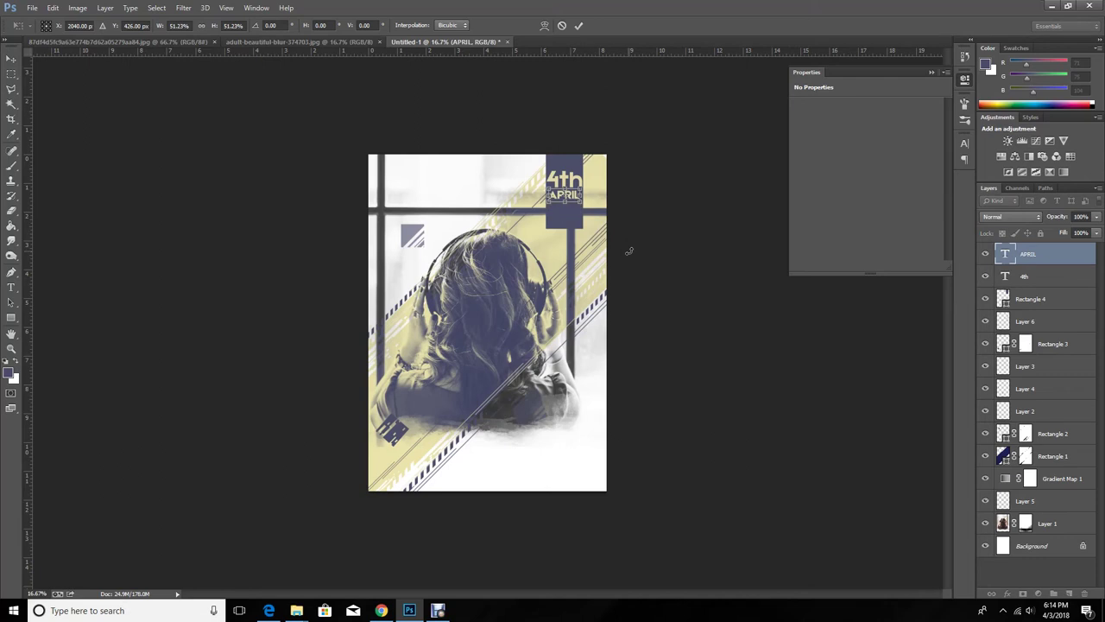
key("Return")
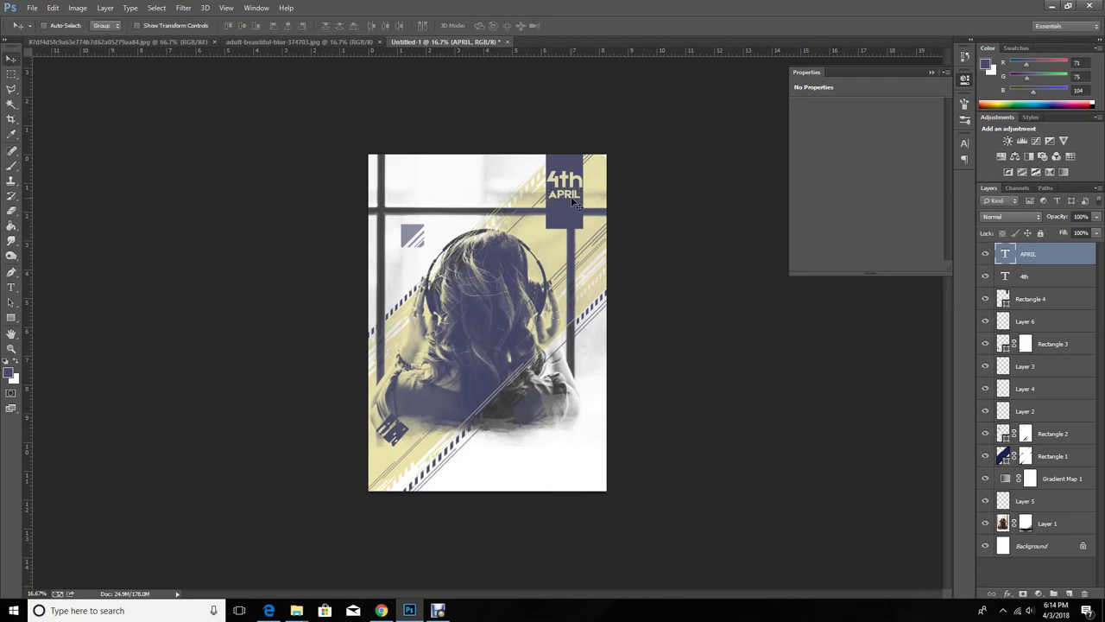
right_click(573, 201)
left_click(622, 190)
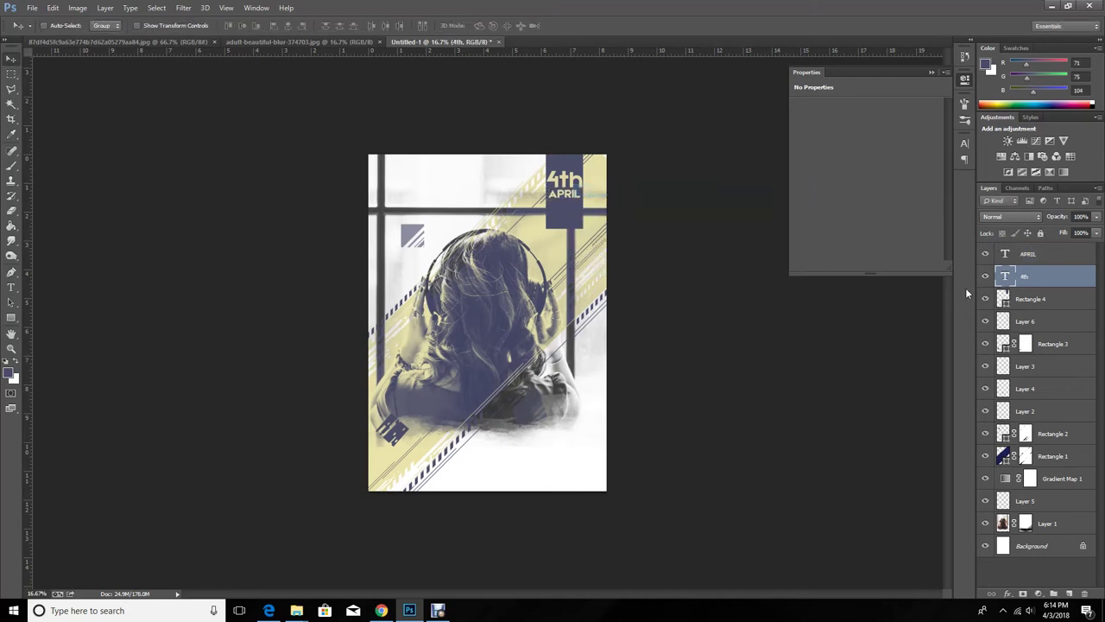
Make the 'th' of 4th superscript using the Character panel.
double_click(1005, 276)
left_click_drag(559, 176, 584, 177)
left_click(257, 7)
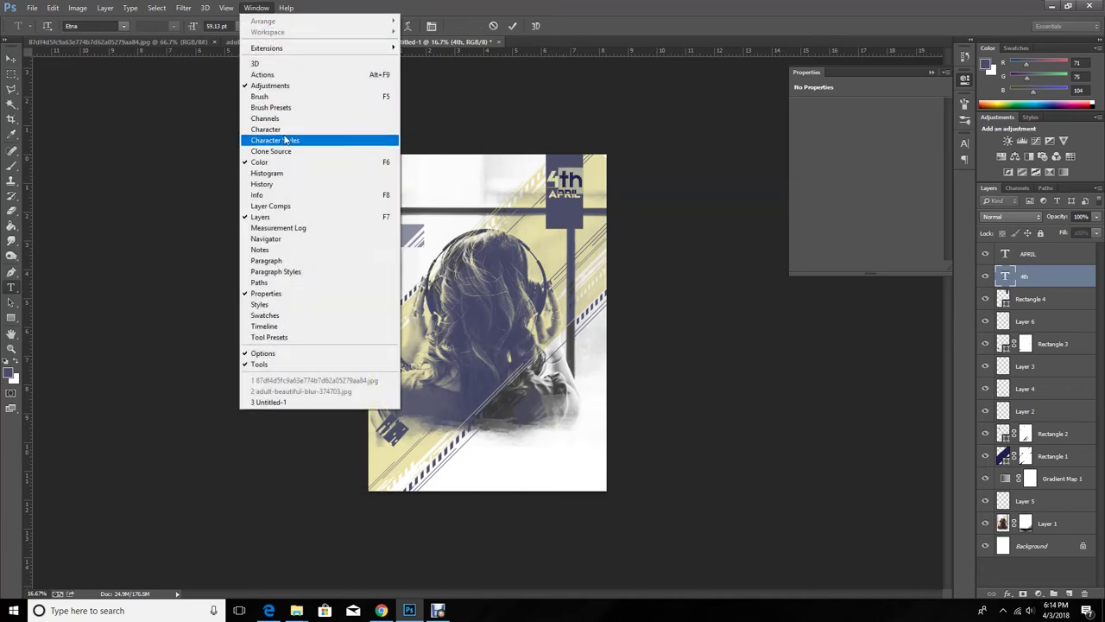
left_click(285, 141)
left_click(896, 227)
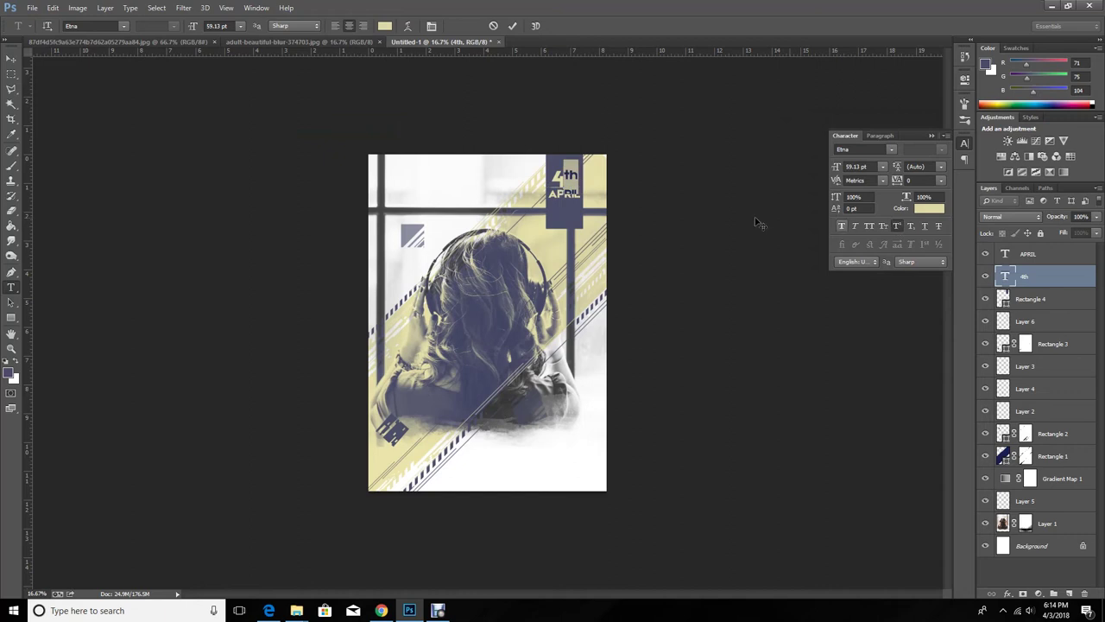
left_click(13, 63)
Shorten the navy Rectangle 4 tab to about 64% height, ending below APRIL.
left_click(1030, 299)
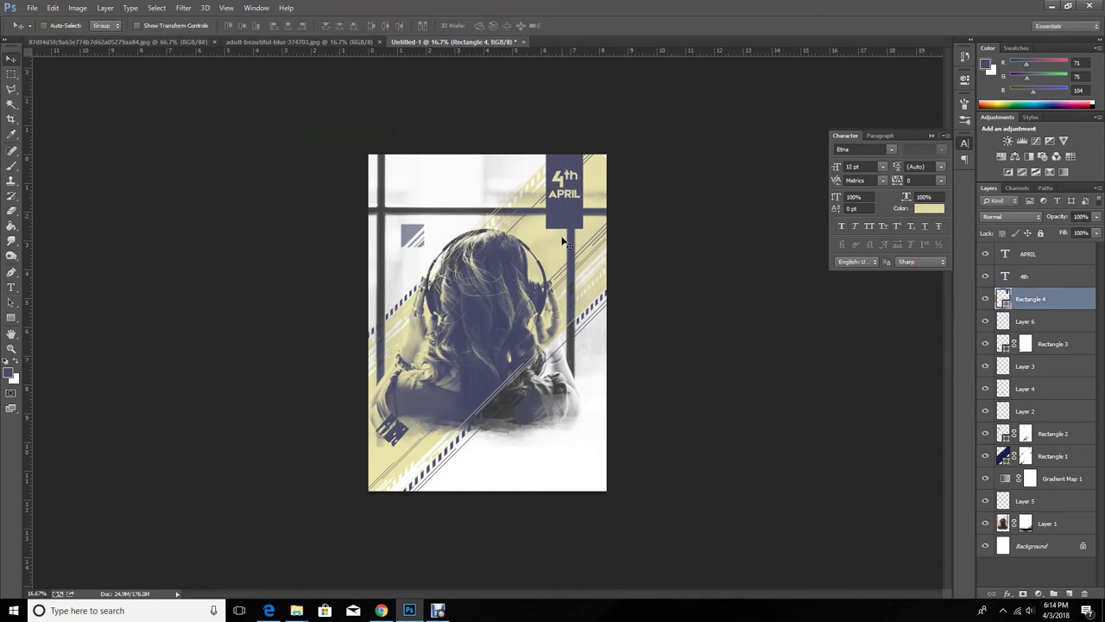
key("ctrl+t")
left_click_drag(565, 229, 564, 205)
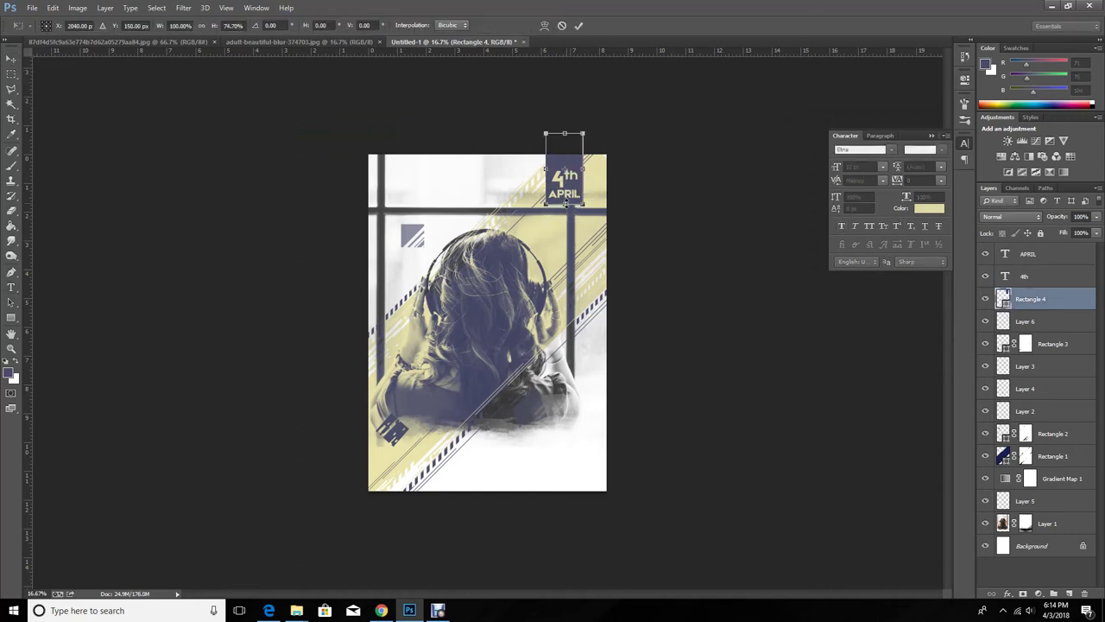
left_click_drag(565, 134, 564, 143)
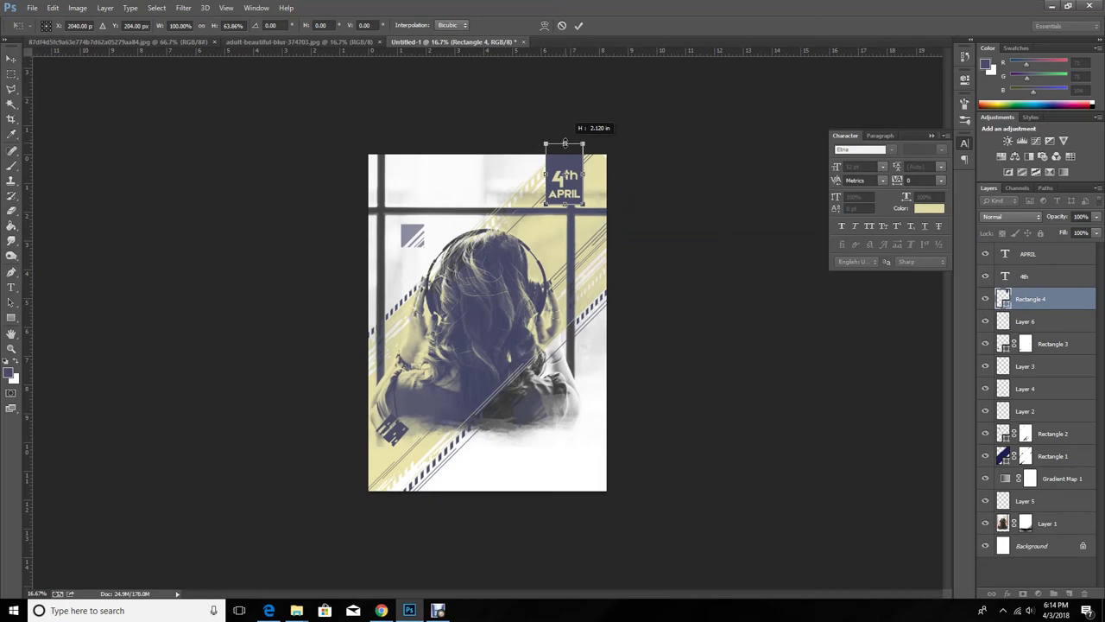
key("Return")
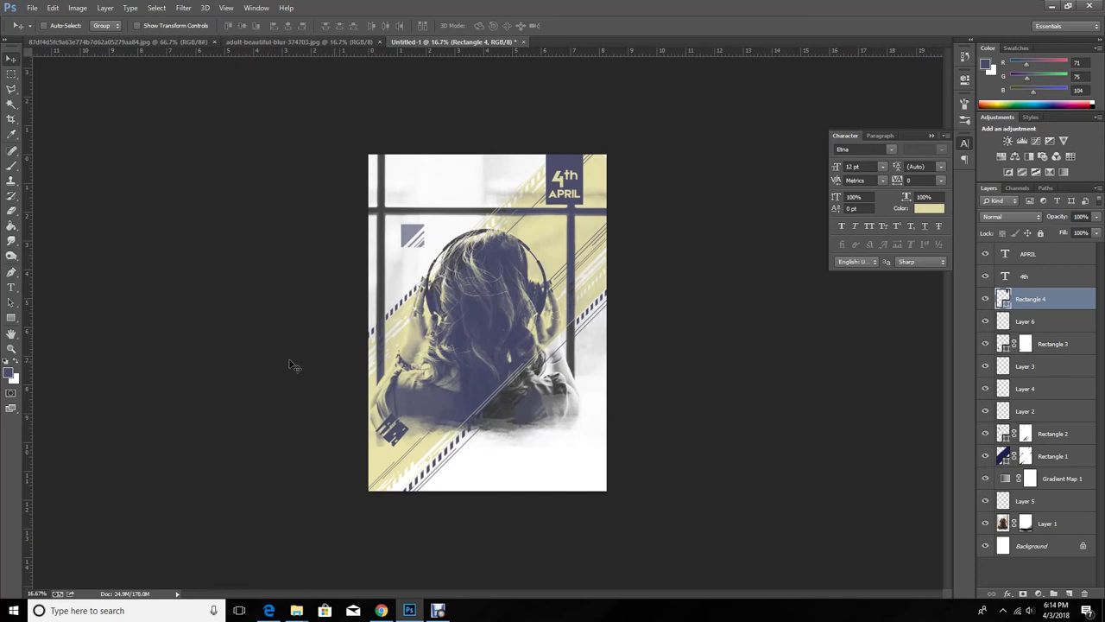
Type 'COUNTRY SOUND' below the photo and colour it navy sampled from the date tab.
key("t")
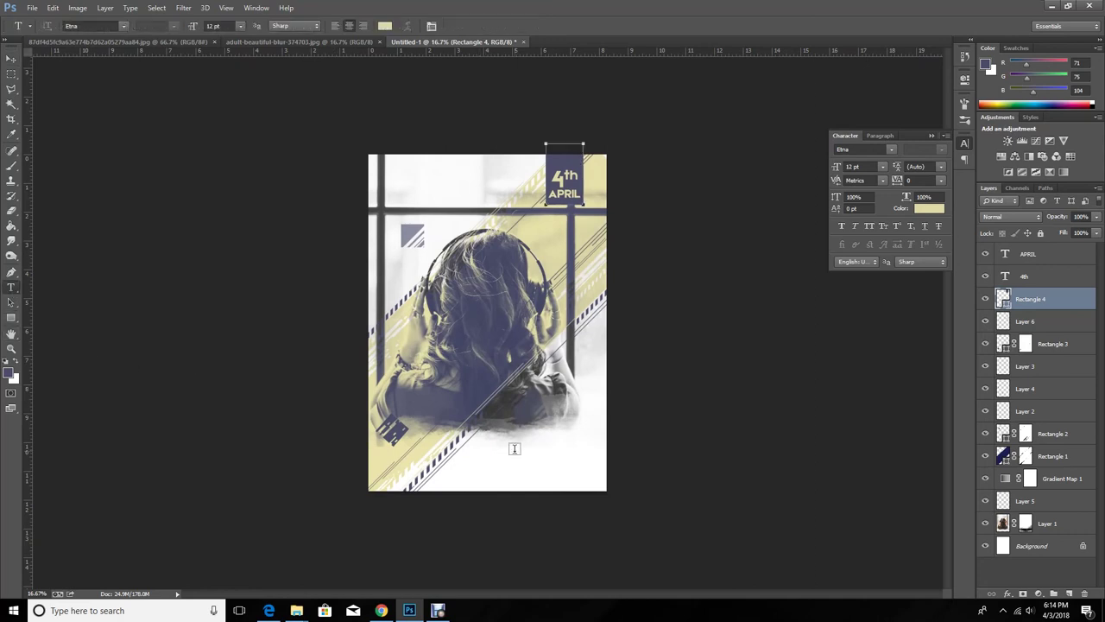
left_click(515, 450)
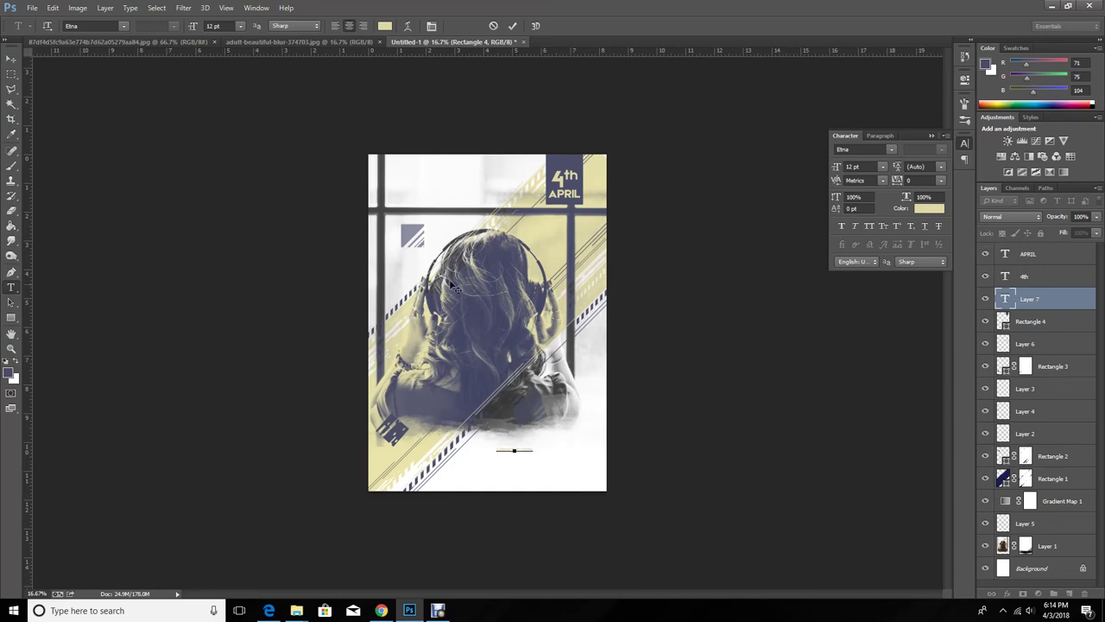
double_click(1004, 298)
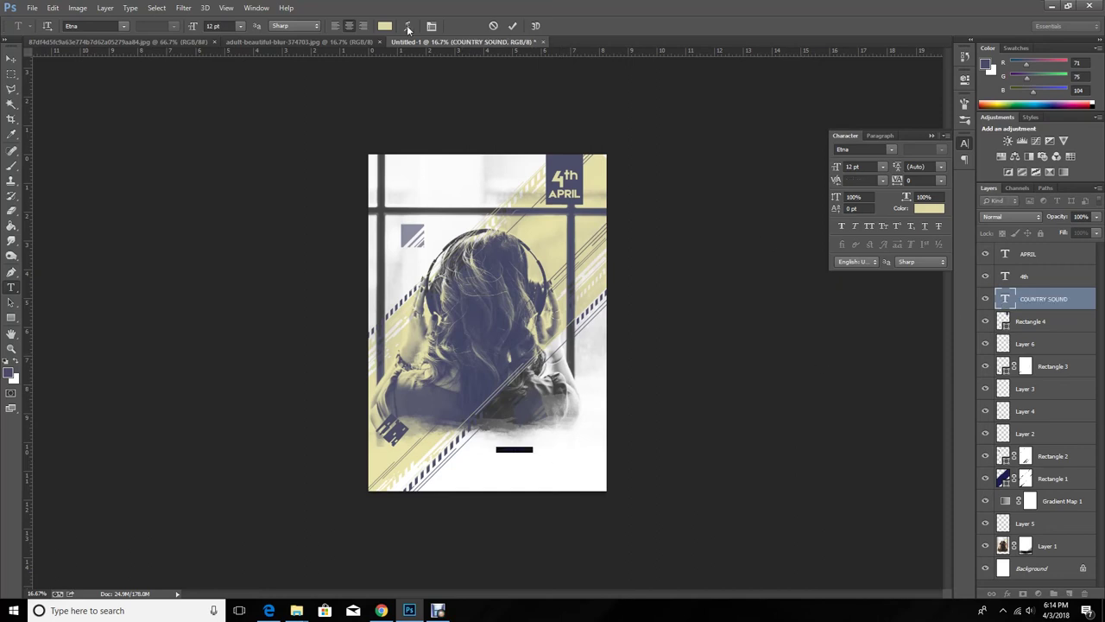
left_click(386, 28)
left_click(577, 162)
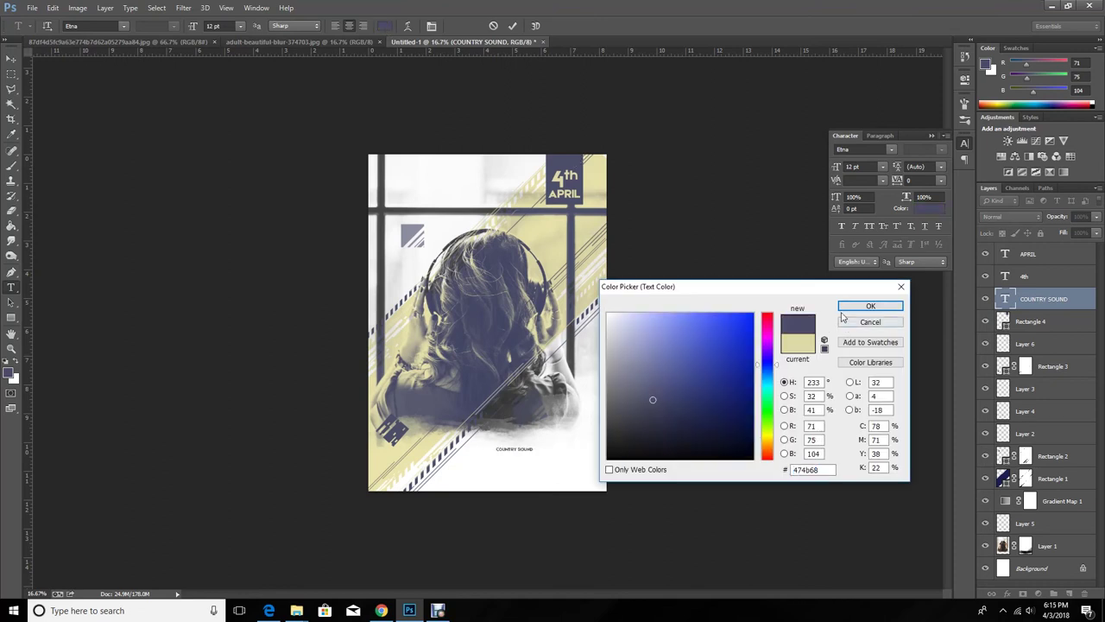
left_click(863, 308)
left_click(11, 58)
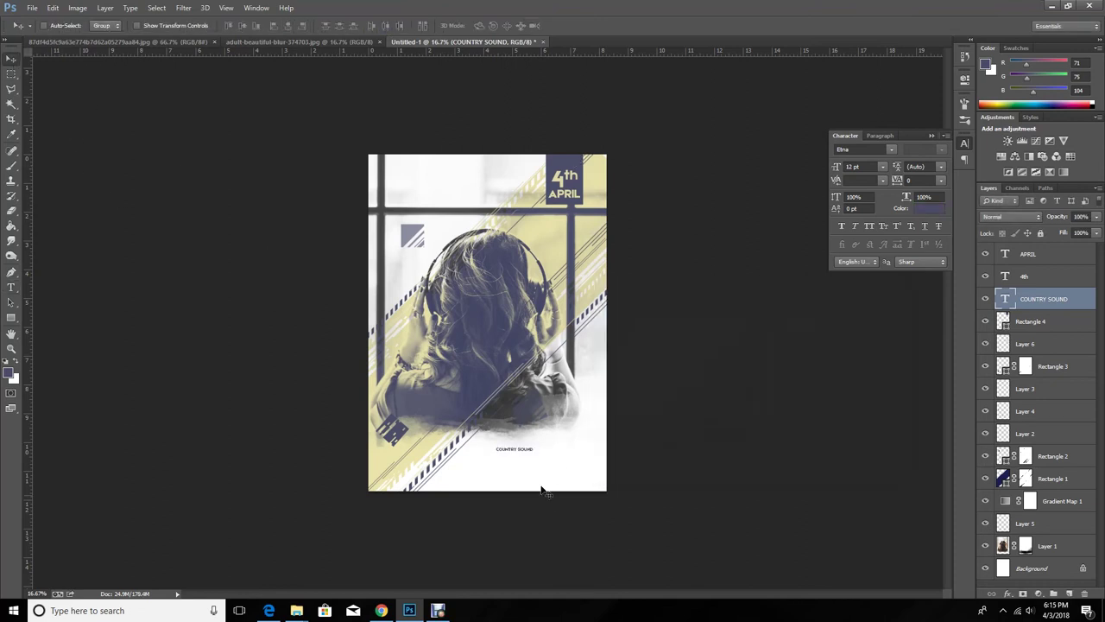
Enlarge the COUNTRY SOUND title to about 35 pt.
key("ctrl+t")
left_click_drag(535, 453, 566, 490)
key("Return")
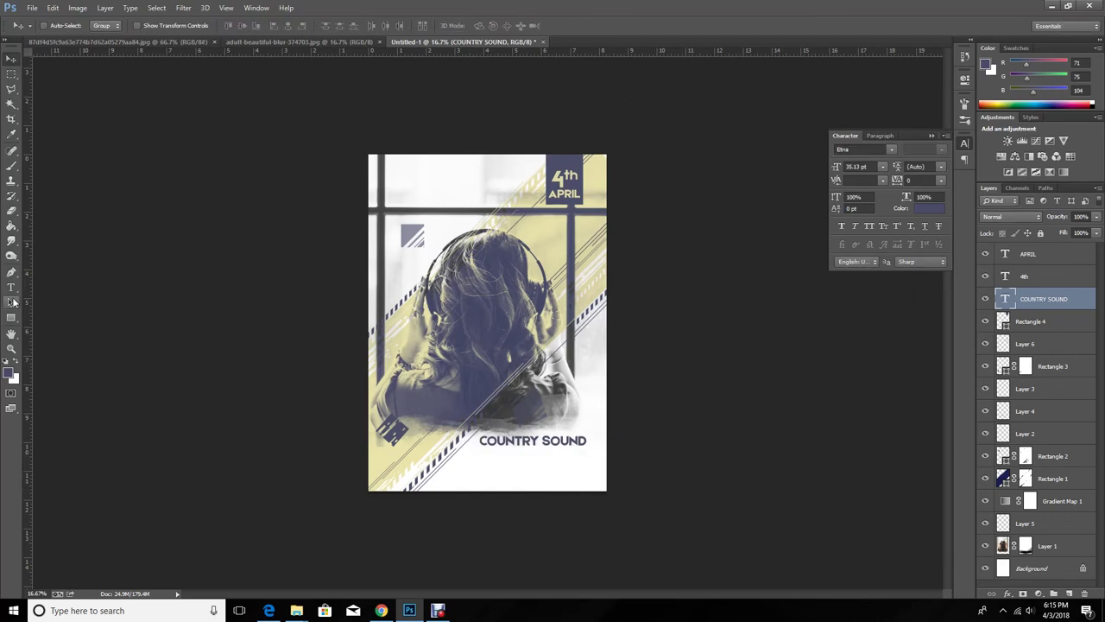
left_click(11, 287)
left_click(54, 291)
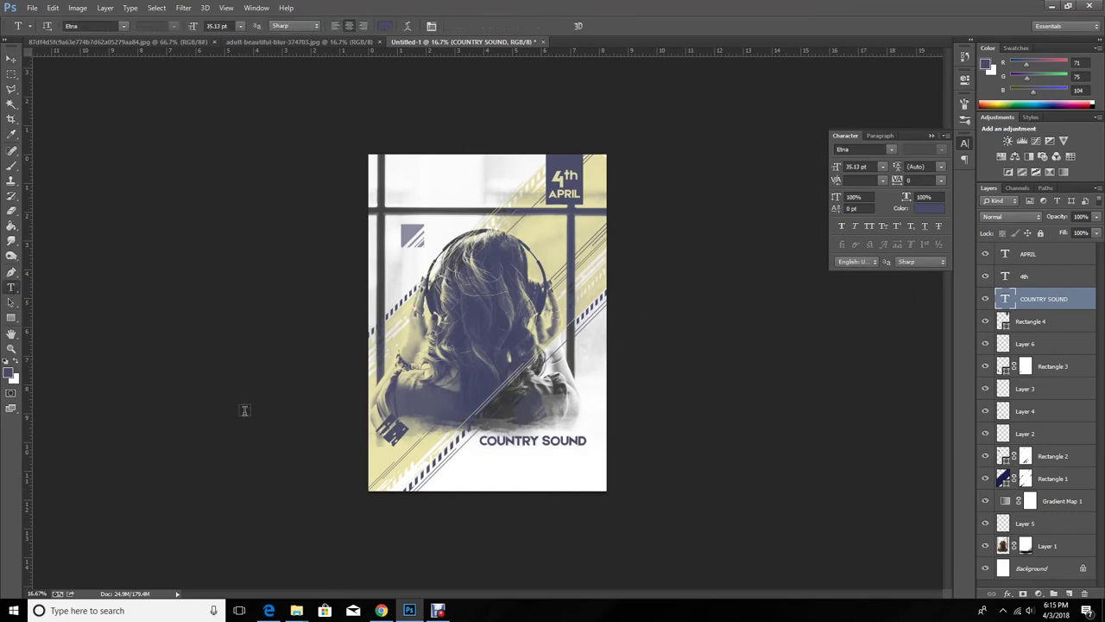
Draw a paragraph text box below the title and paste in the body text.
left_click_drag(378, 454, 607, 480)
key("ctrl+v")
double_click(1005, 299)
left_click(228, 26)
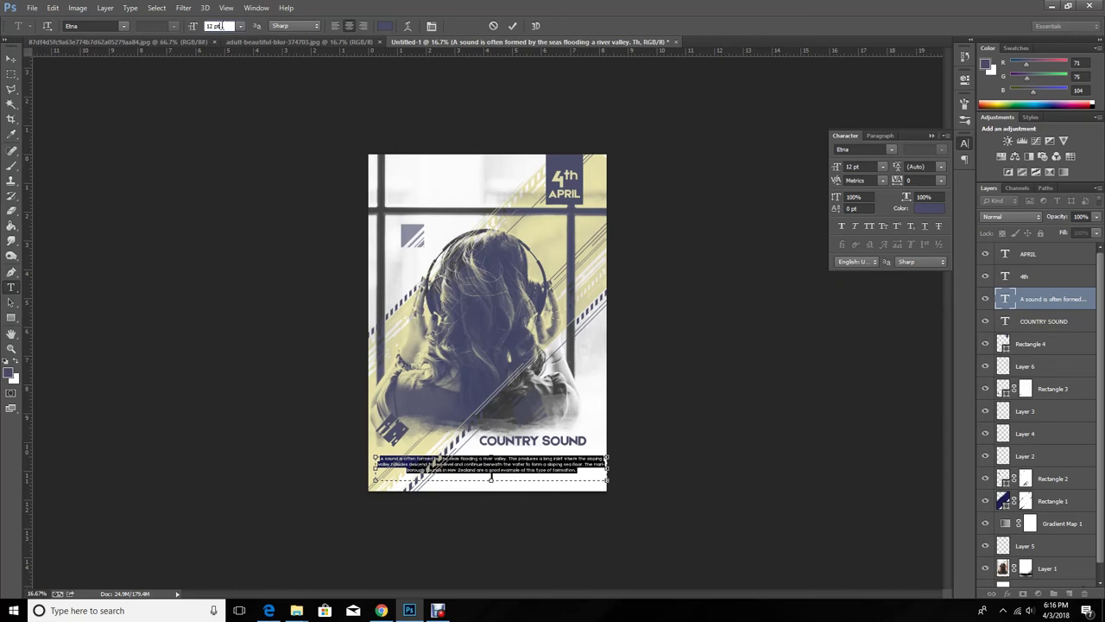
type("4")
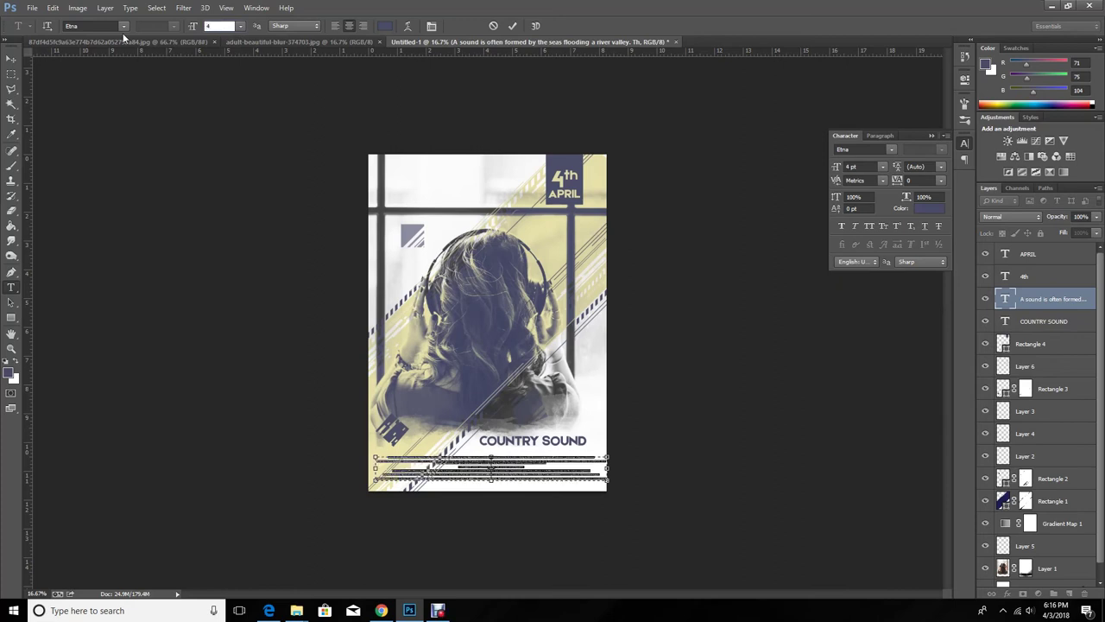
left_click(11, 58)
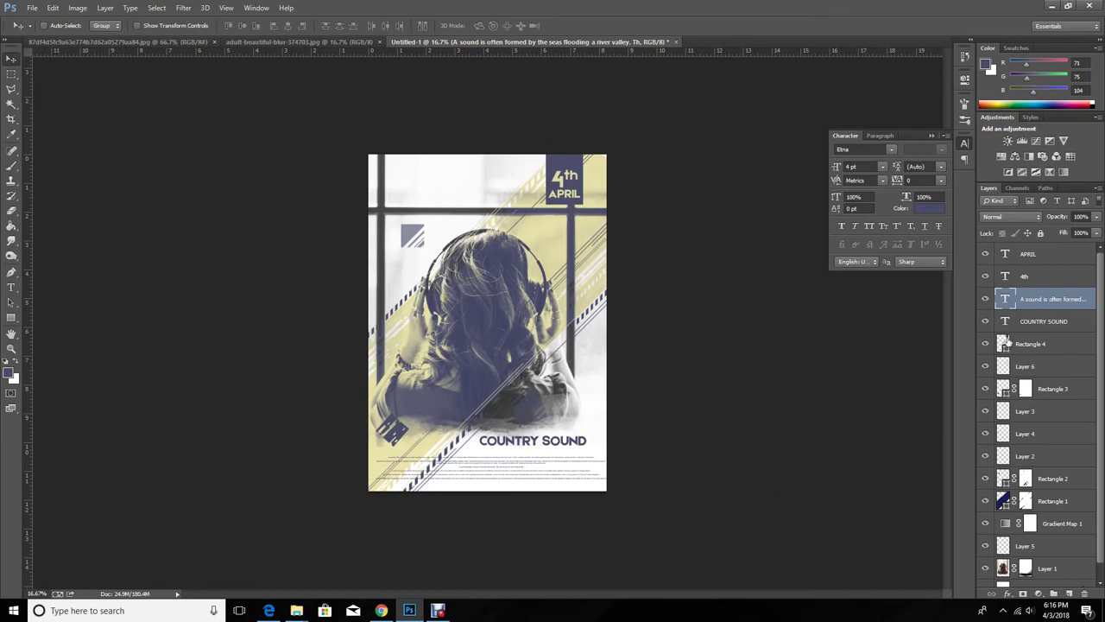
Set the body paragraph to 9 pt and nudge the text down into place.
double_click(1003, 299)
left_click(216, 26)
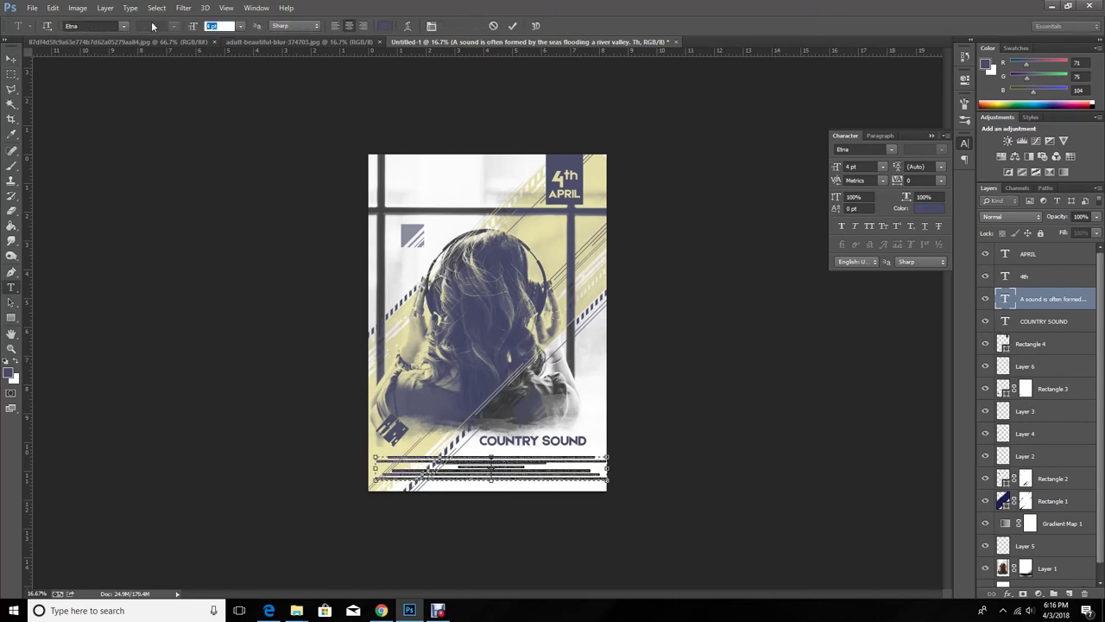
type("9")
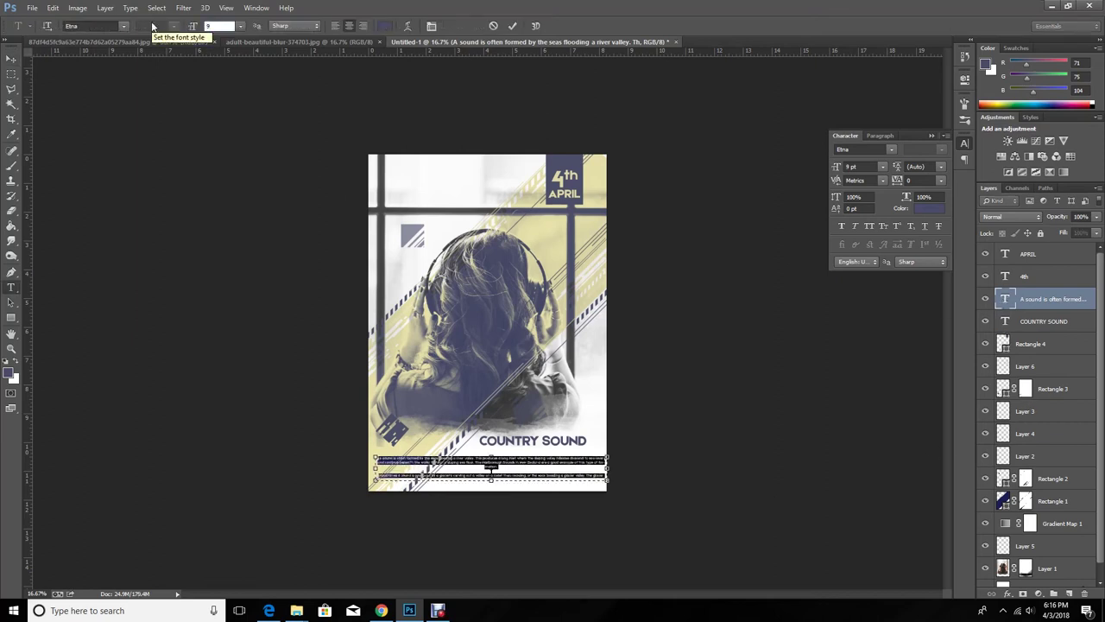
key("Return")
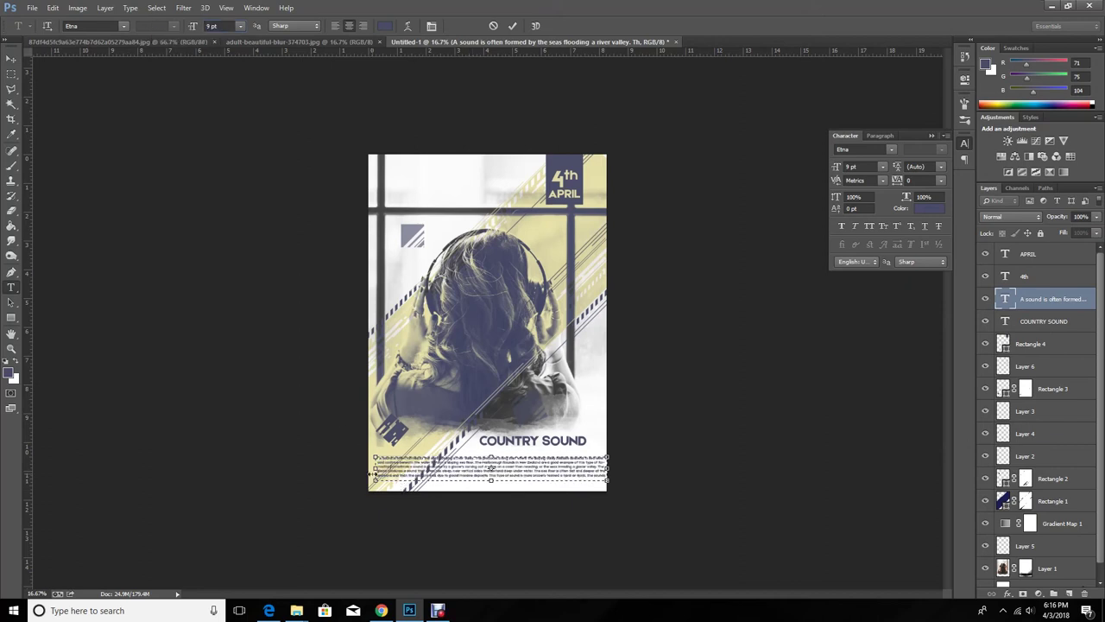
left_click(12, 59)
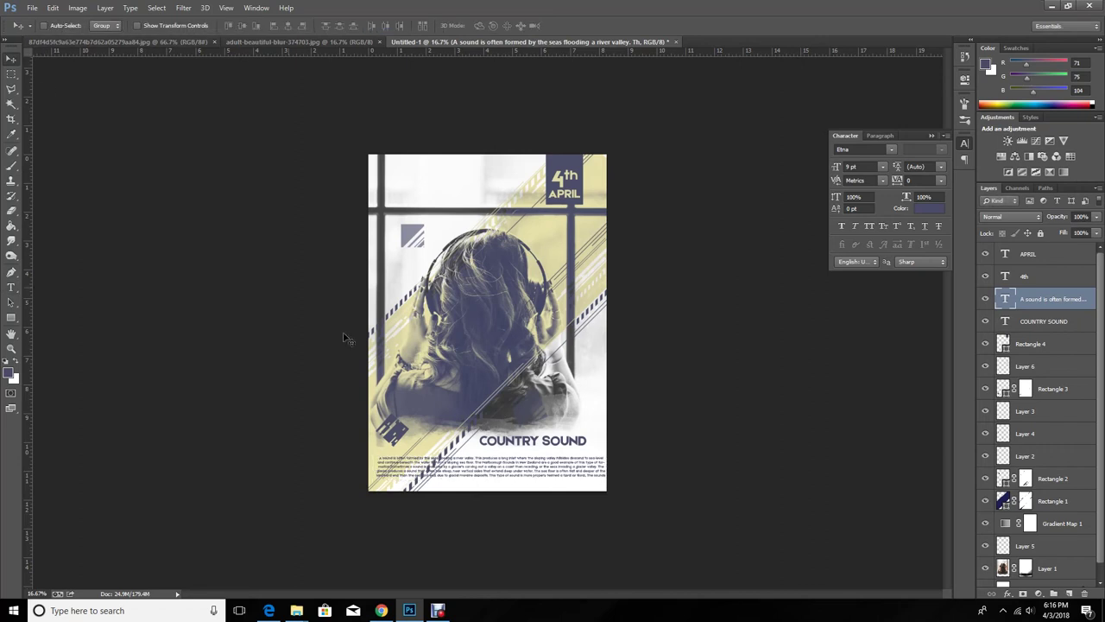
key("Down")
key("Down")
key("Down")
key("Down")
key("Down")
key("Down")
right_click(545, 448)
left_click(596, 449)
key("Down")
key("Down")
key("Down")
key("Down")
key("Down")
key("Down")
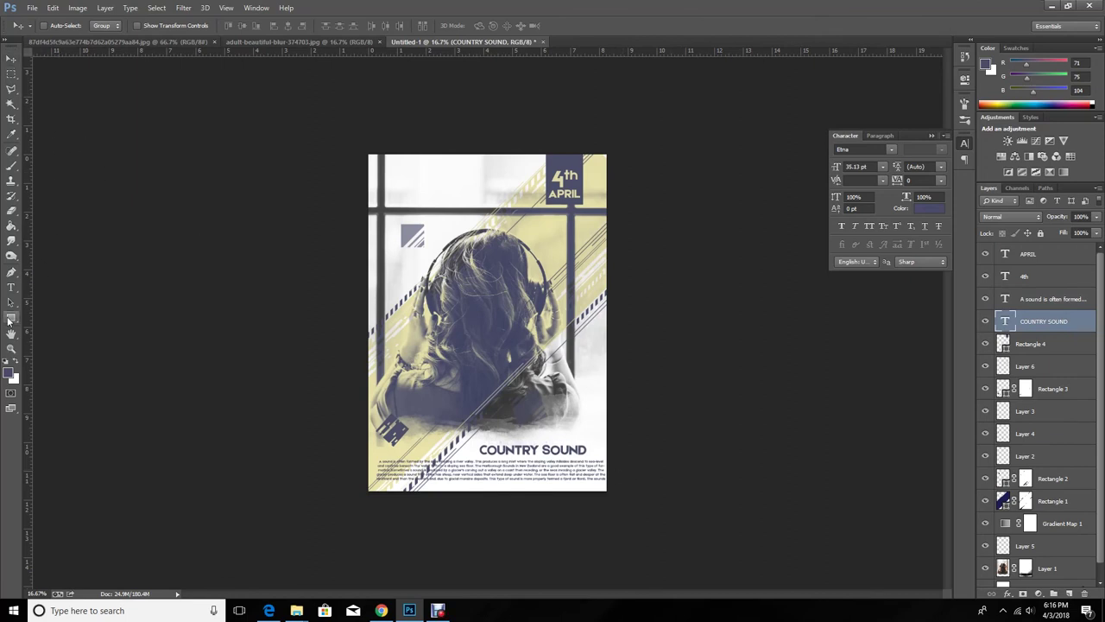
Draw a navy bar to the right of the COUNTRY SOUND title.
left_click(11, 318)
left_click(51, 316)
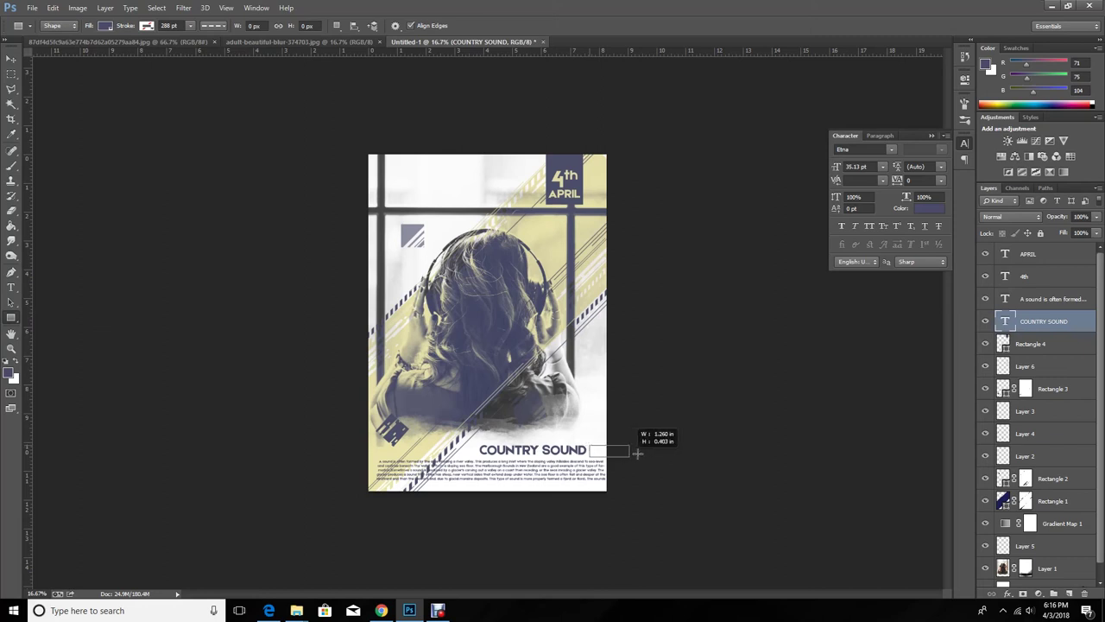
left_click_drag(590, 443, 644, 456)
left_click_drag(345, 444, 473, 453)
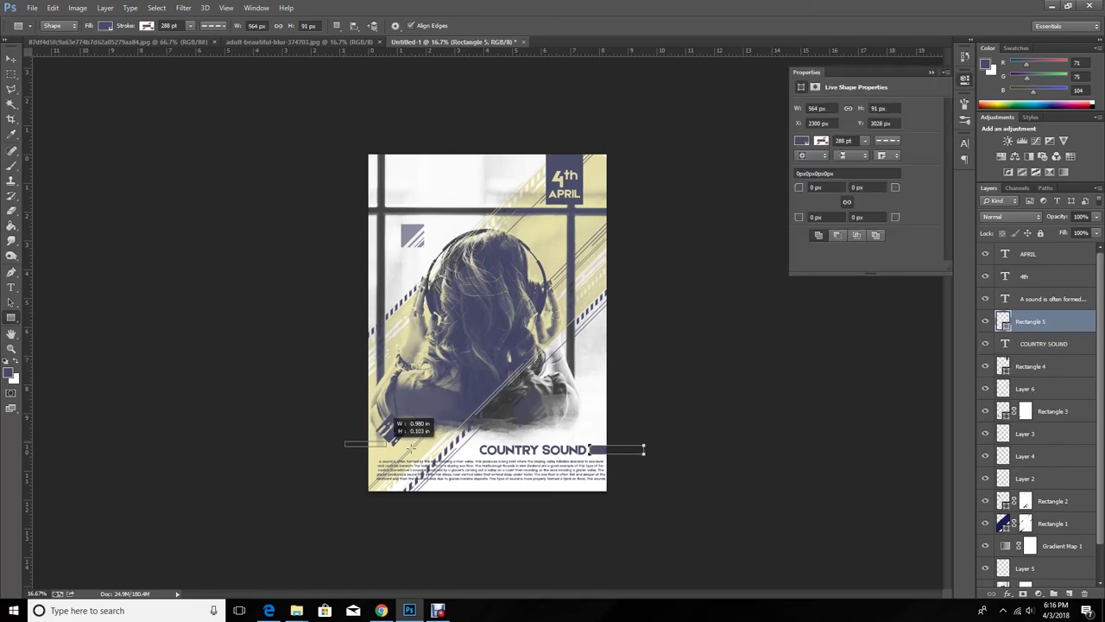
key("ctrl+z")
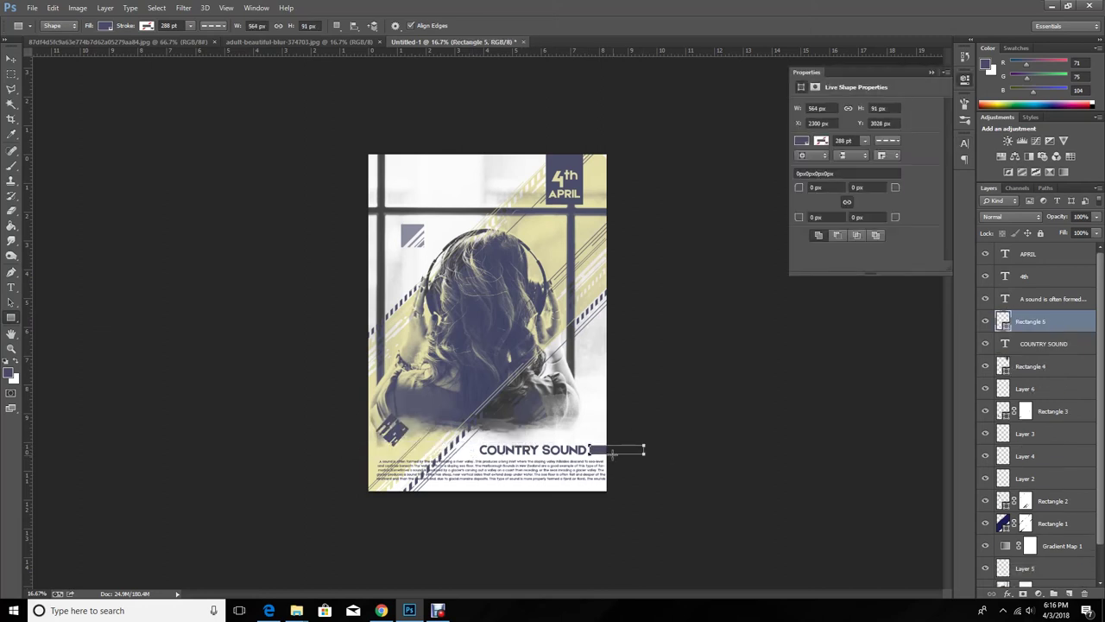
Duplicate the bar left of the title and stretch it to the poster's left edge.
key("v")
left_click_drag(610, 449, 427, 454)
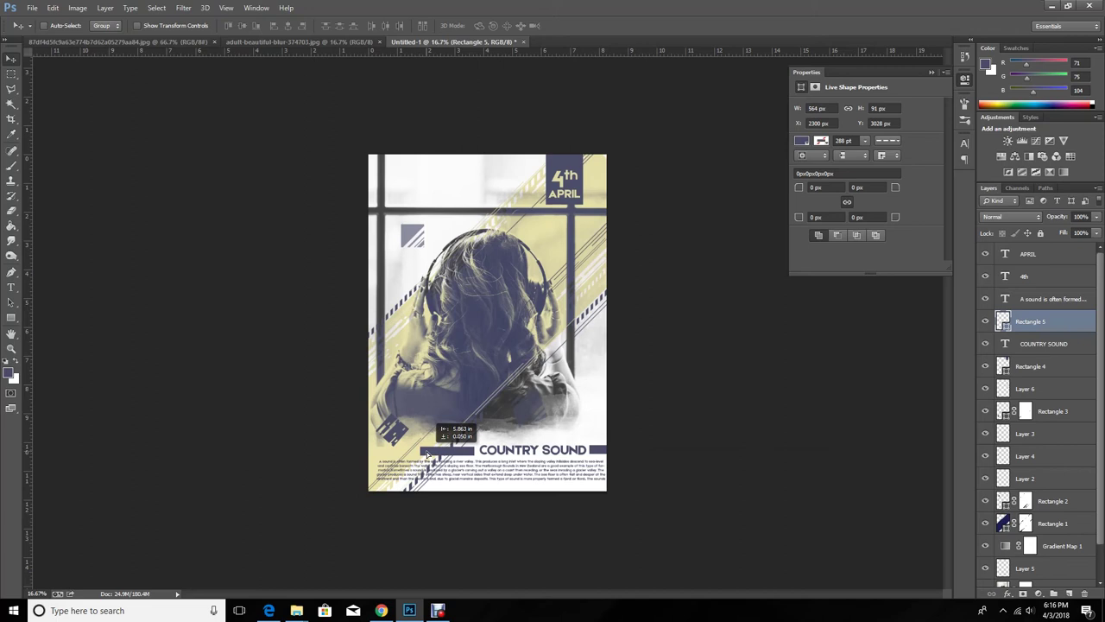
left_click_drag(427, 455, 424, 452)
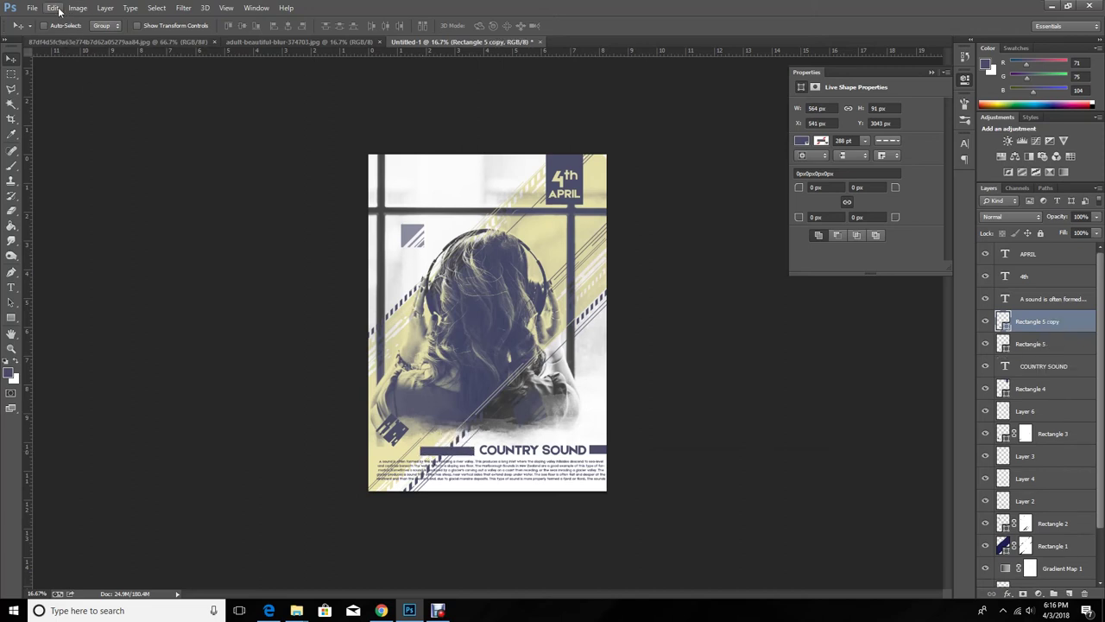
left_click(53, 8)
left_click(78, 221)
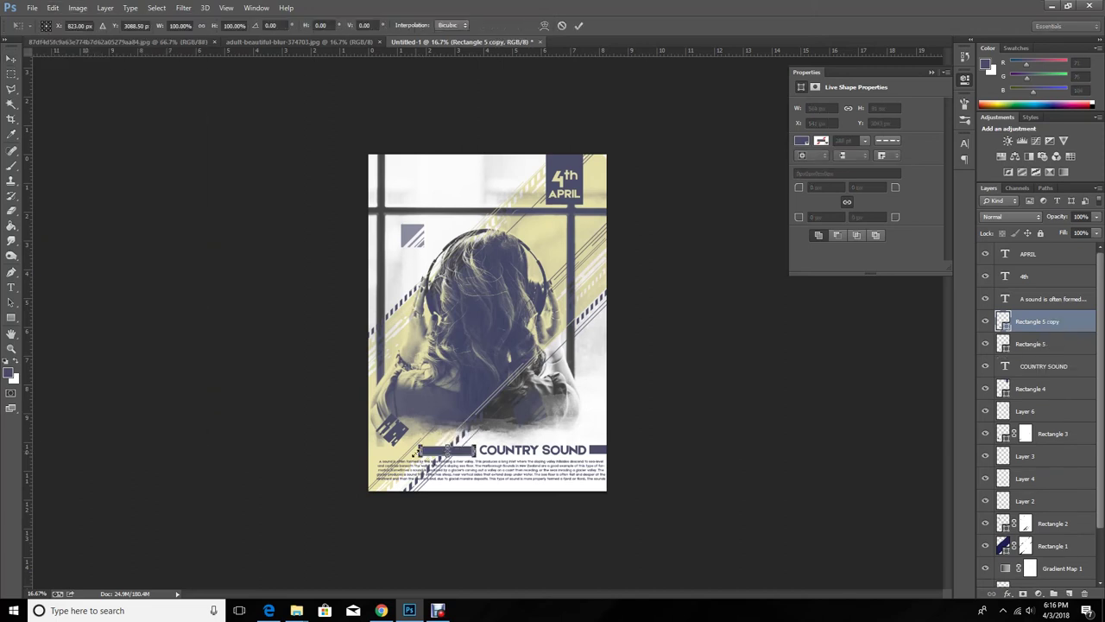
left_click_drag(417, 451, 299, 445)
key("Return")
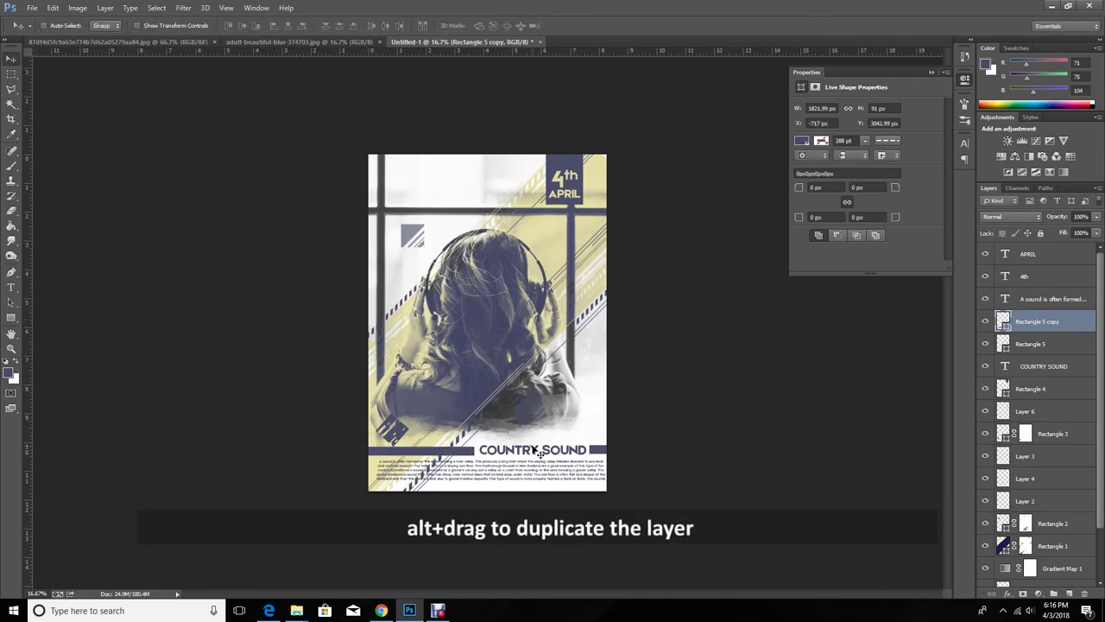
right_click(536, 455)
left_click(551, 457)
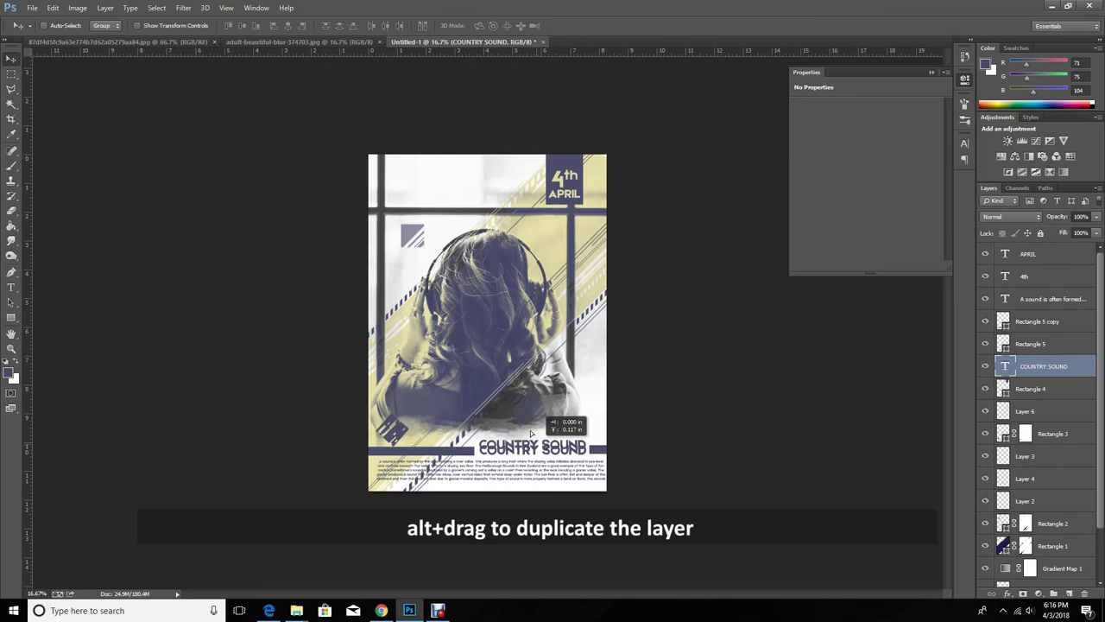
Copy the title to the poster top, retype it 'WINDY STUDIO TUTORIAL', and select the TUTORIAL line.
left_click_drag(551, 455, 486, 203, "alt")
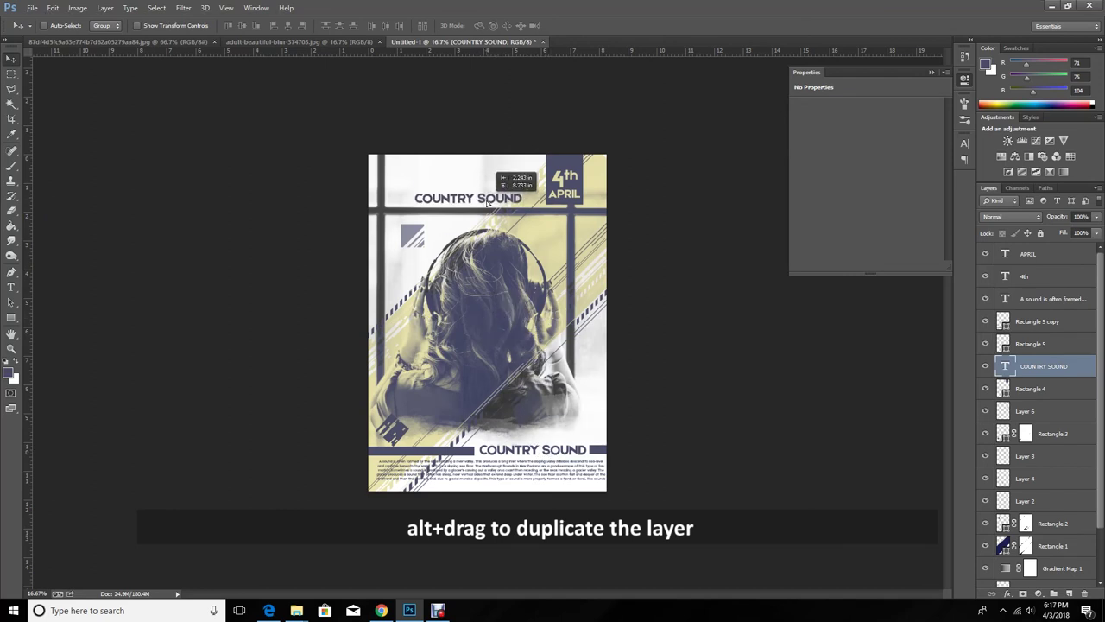
double_click(1004, 365)
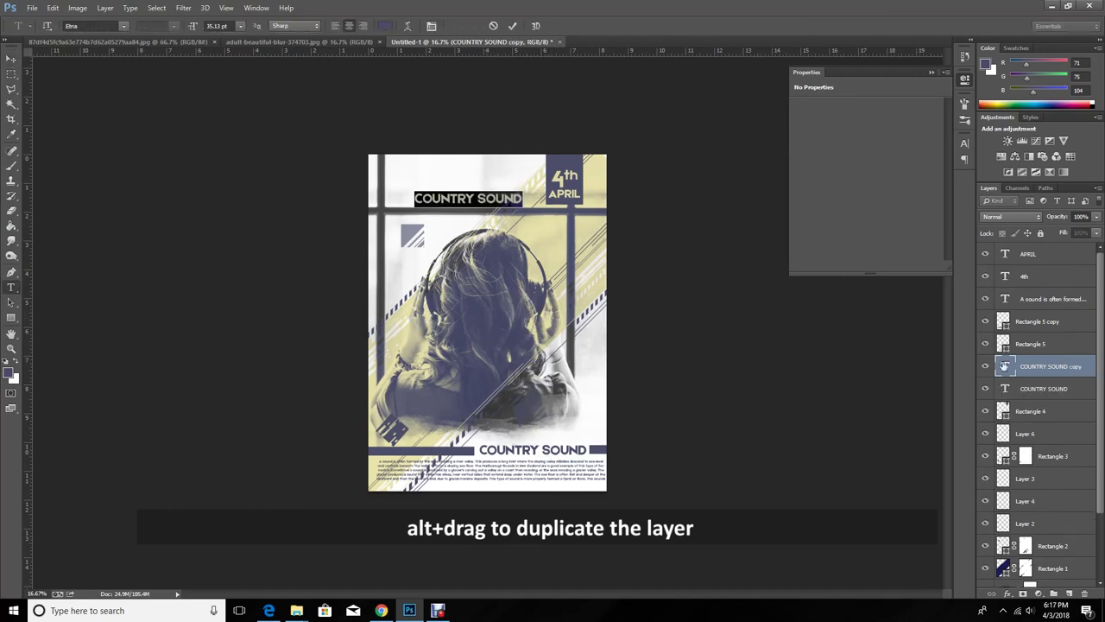
type("WINDY STUDIO ")
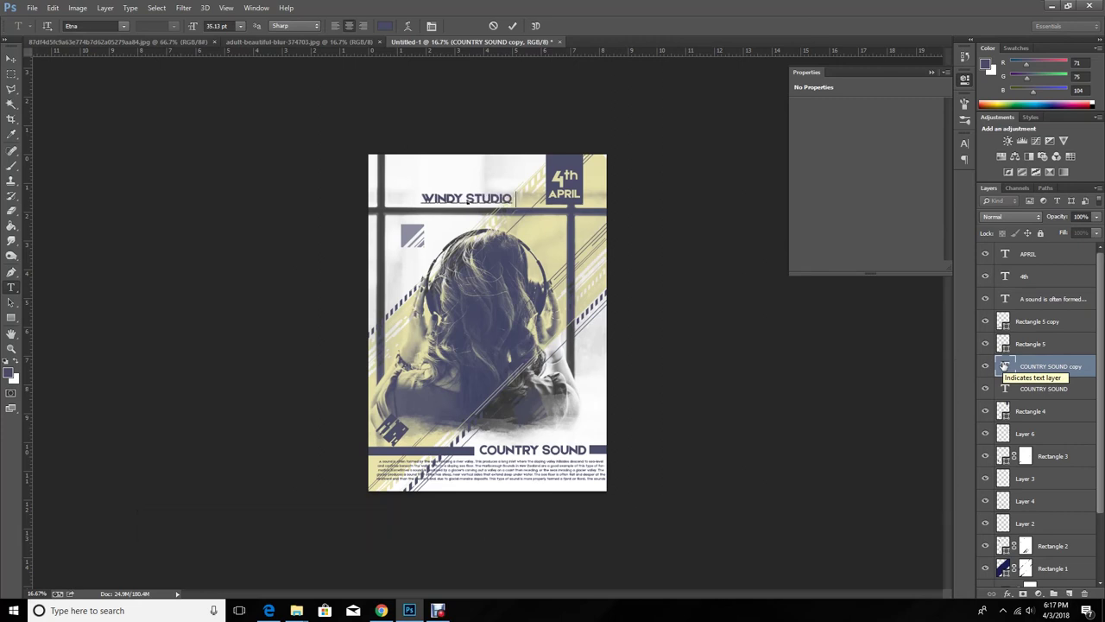
type("TUTORIAL")
double_click(1004, 366)
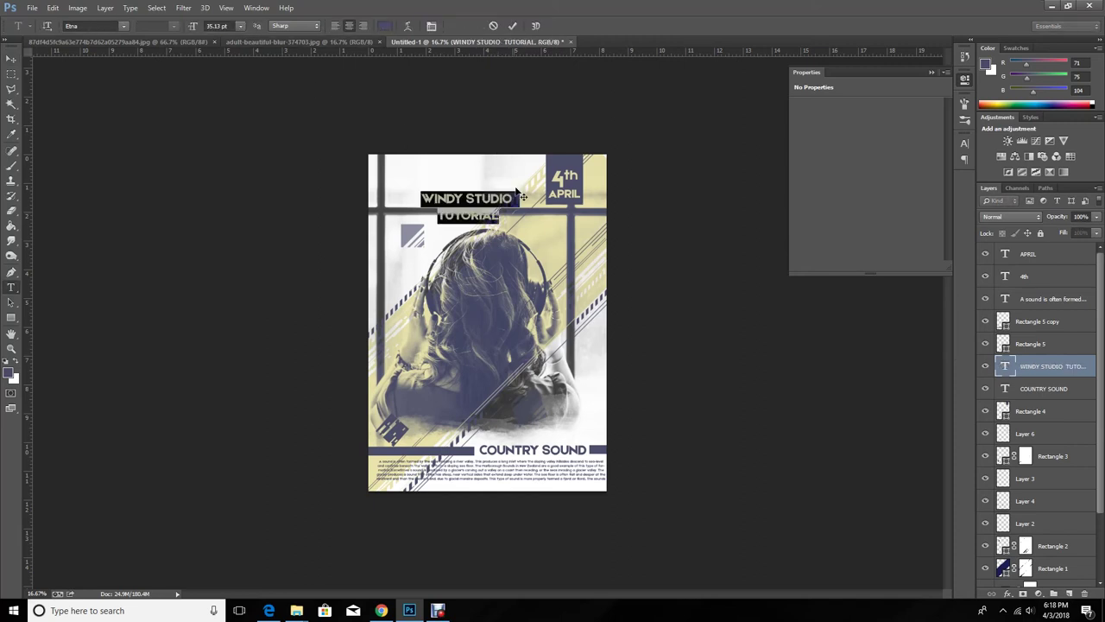
left_click_drag(512, 215, 371, 206)
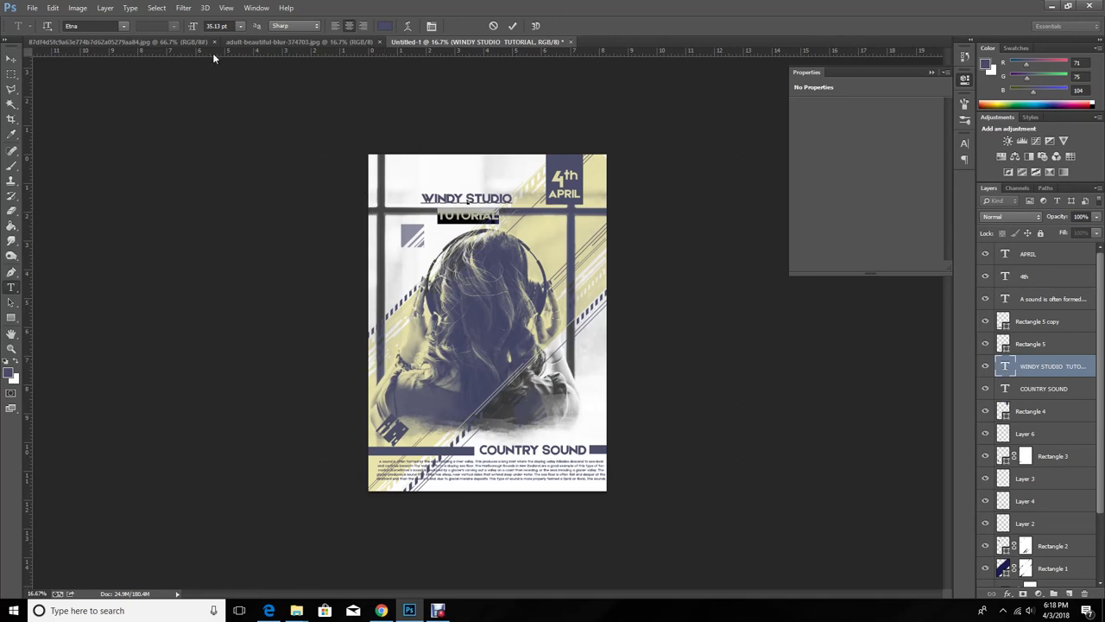
left_click(124, 25)
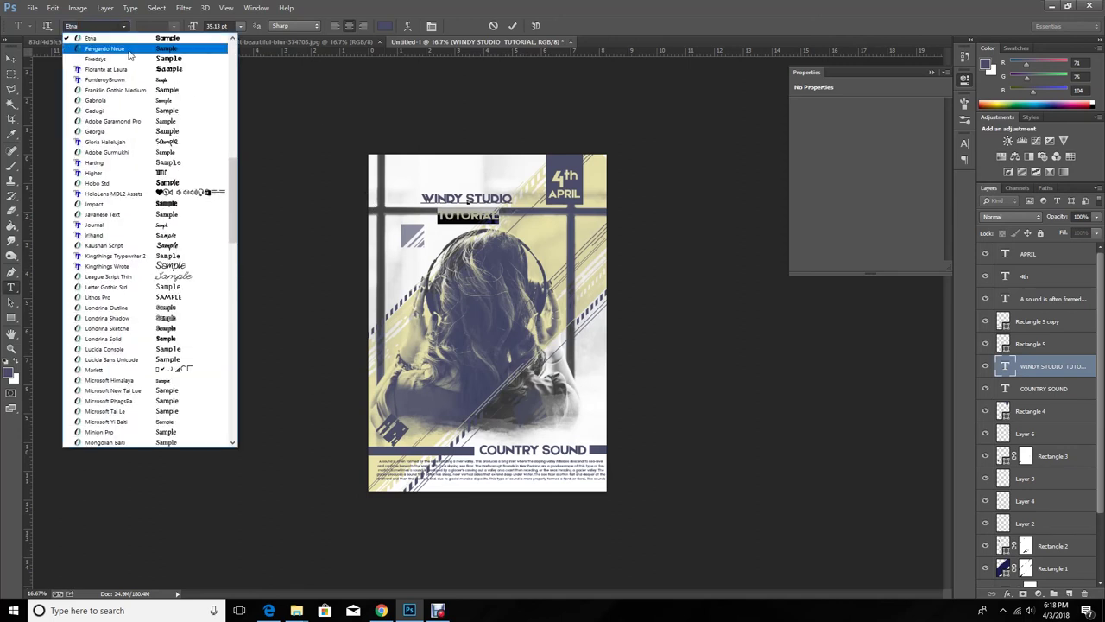
Set TUTORIAL in Fengardo Neue with wider letter spacing and a 23.13 pt size.
left_click(130, 50)
left_click(257, 7)
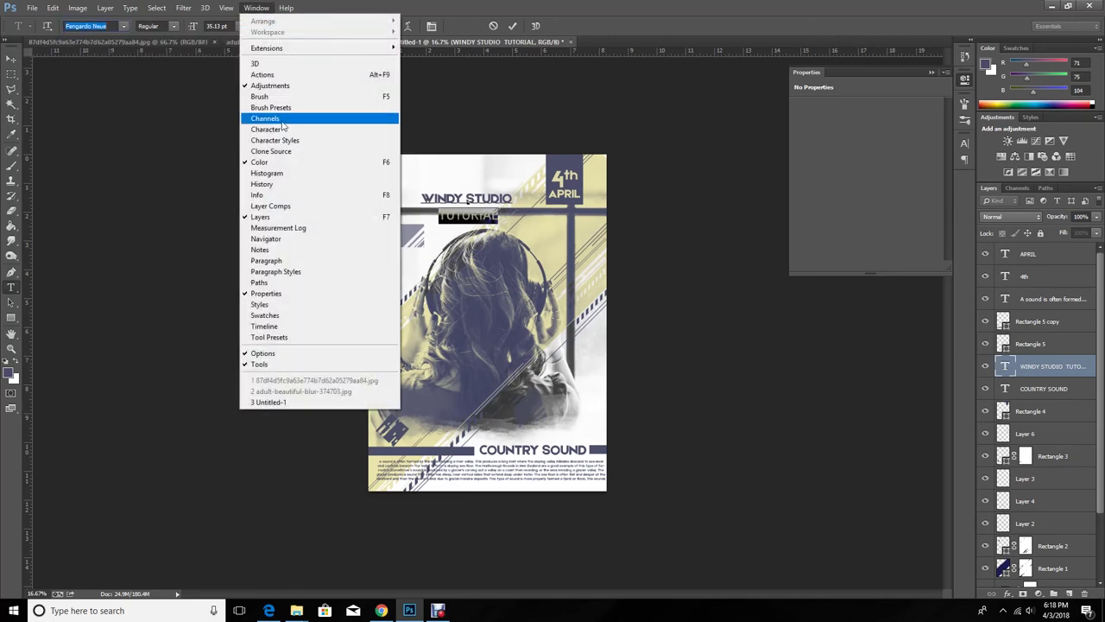
left_click(281, 129)
left_click(923, 180)
key("shift+Up")
key("shift+Up")
key("shift+Up")
key("shift+Up")
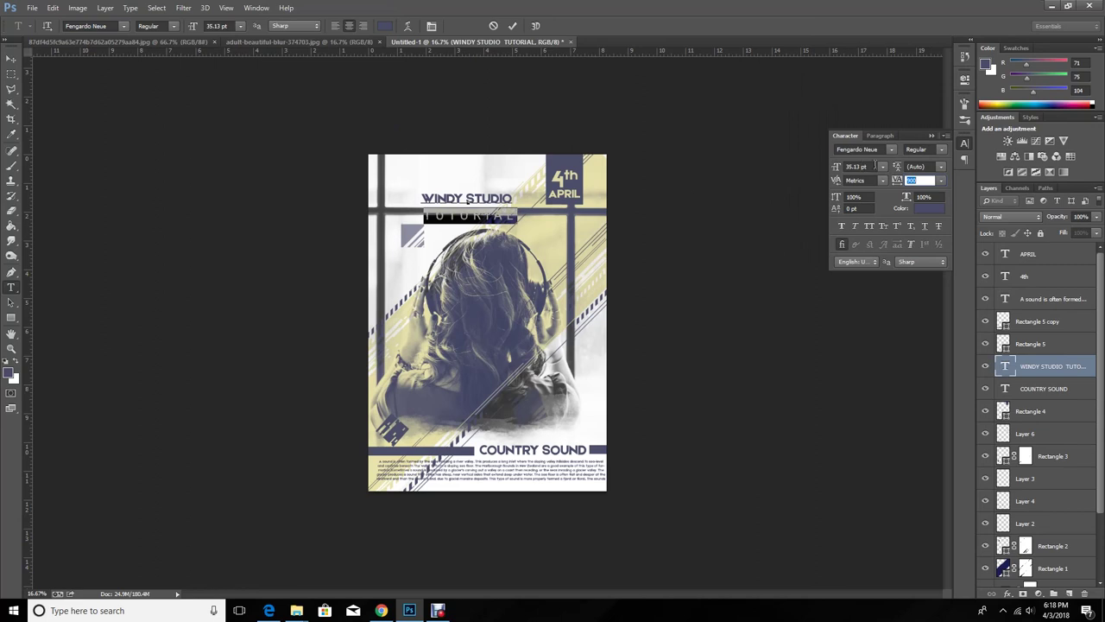
left_click(857, 166)
key("shift+Down")
key("Up")
left_click(922, 179)
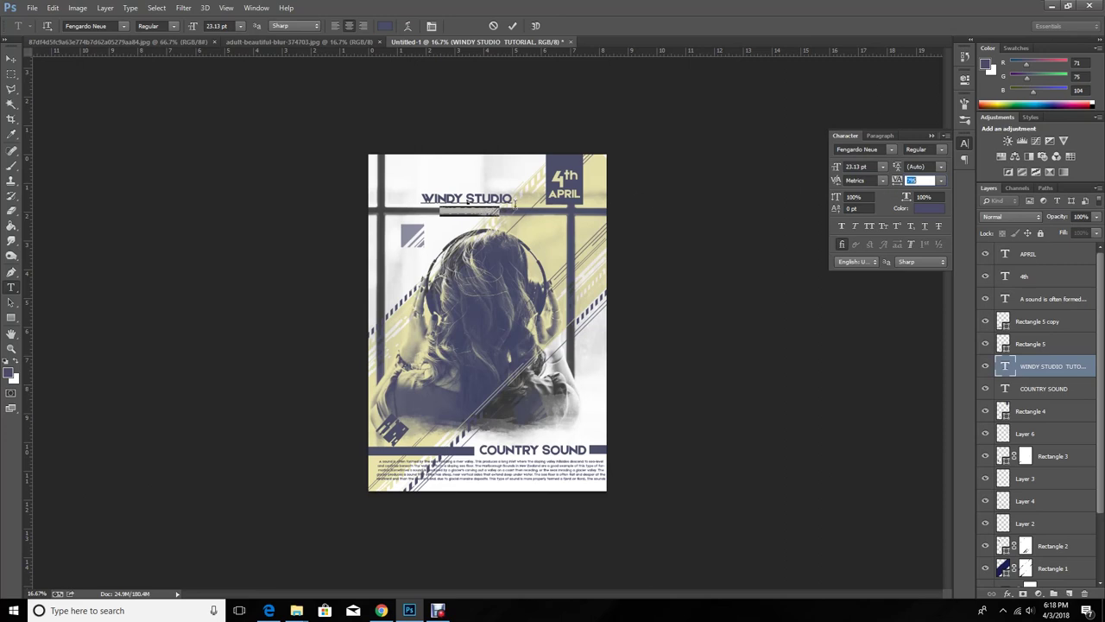
Reset WINDY STUDIO letter spacing to 0, shrink it, and move the header top-left.
left_click_drag(422, 199, 578, 205)
left_click(941, 179)
left_click(937, 275)
left_click(862, 166)
key("Down")
key("Down")
key("Down")
key("Down")
key("Down")
key("Down")
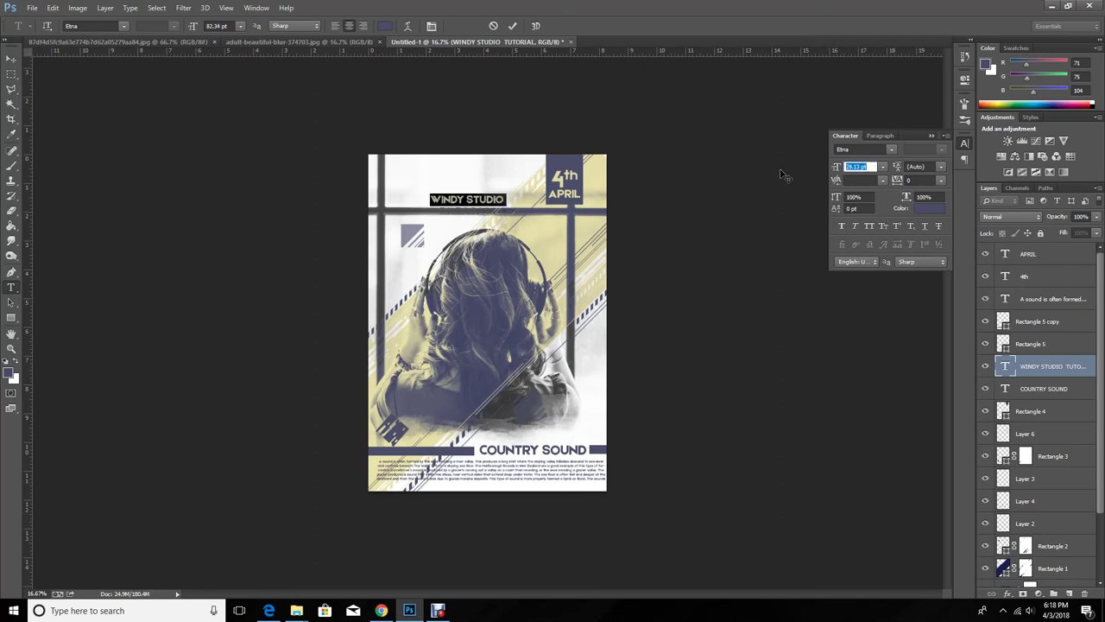
left_click(11, 59)
left_click_drag(501, 218, 457, 193)
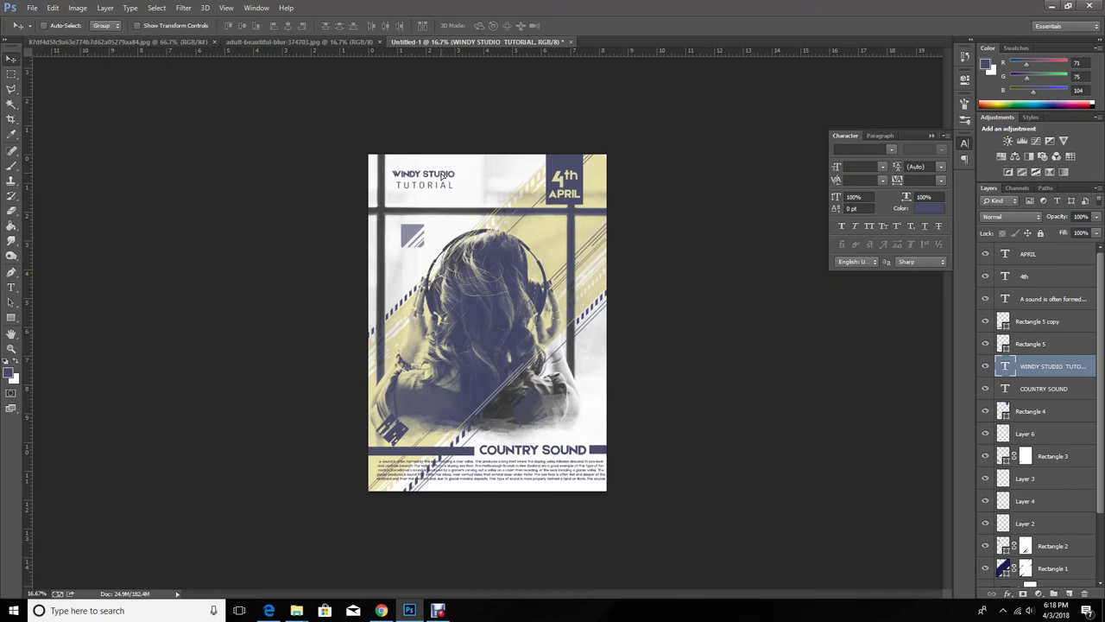
Set the header line spacing to 12 pt and nudge the header slightly down.
double_click(1005, 366)
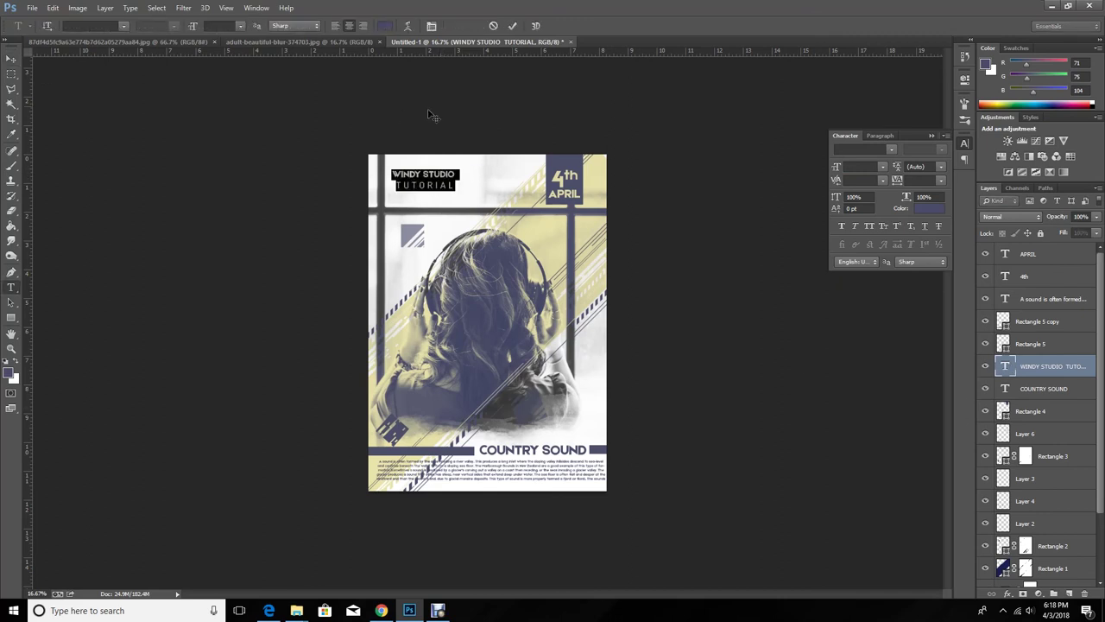
left_click(940, 169)
left_click(926, 218)
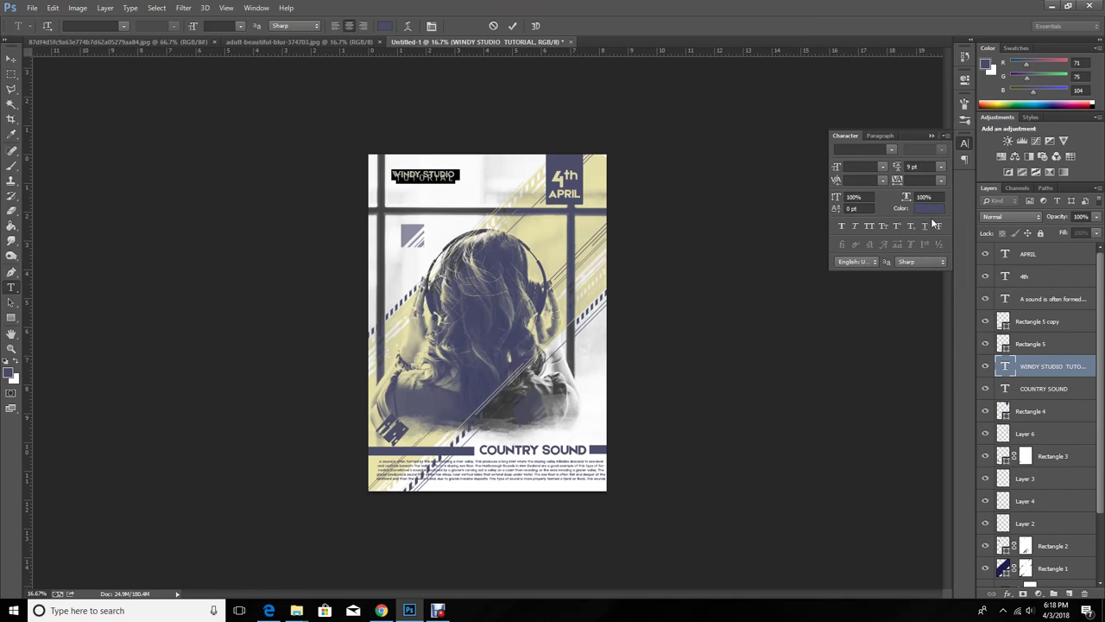
left_click(917, 167)
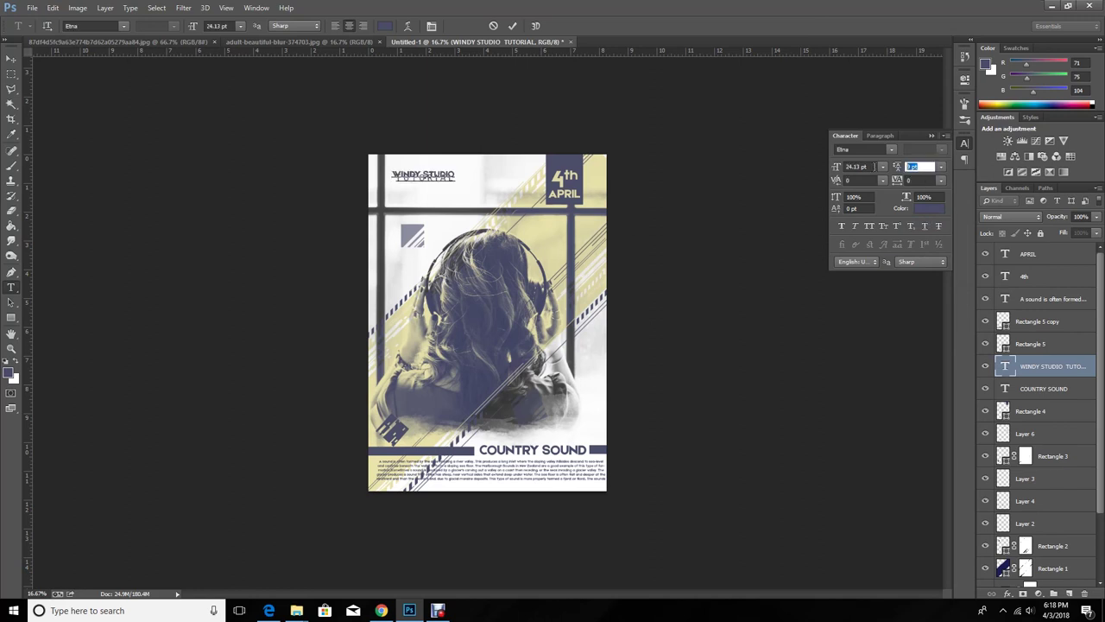
key("Return")
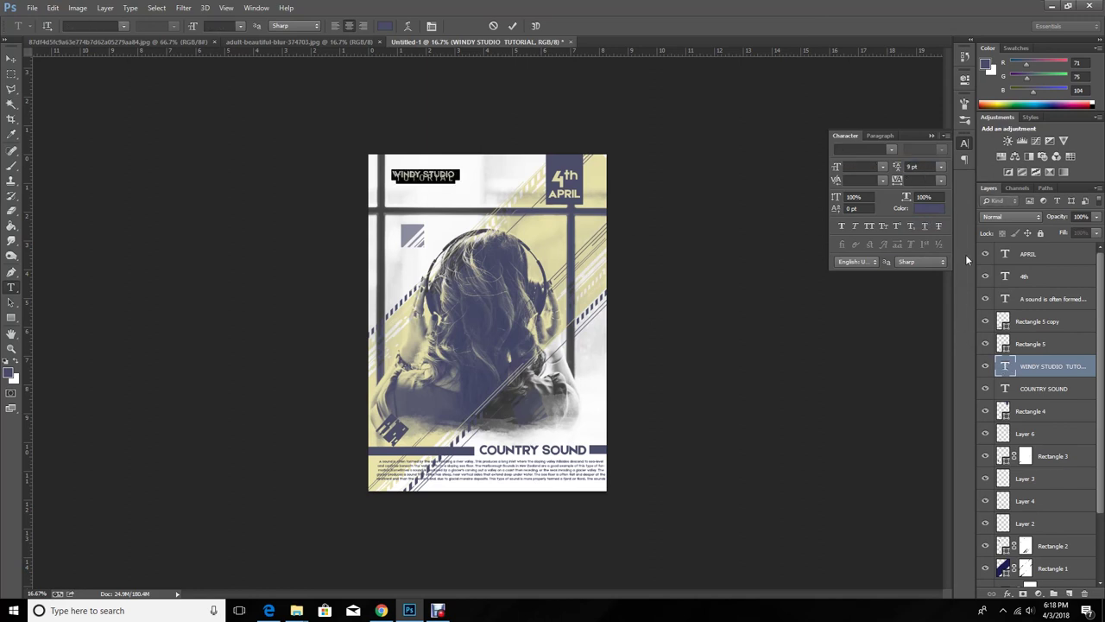
left_click(941, 169)
left_click(929, 246)
left_click(921, 166)
key("Up")
key("Up")
key("Up")
key("Up")
key("Up")
left_click(11, 57)
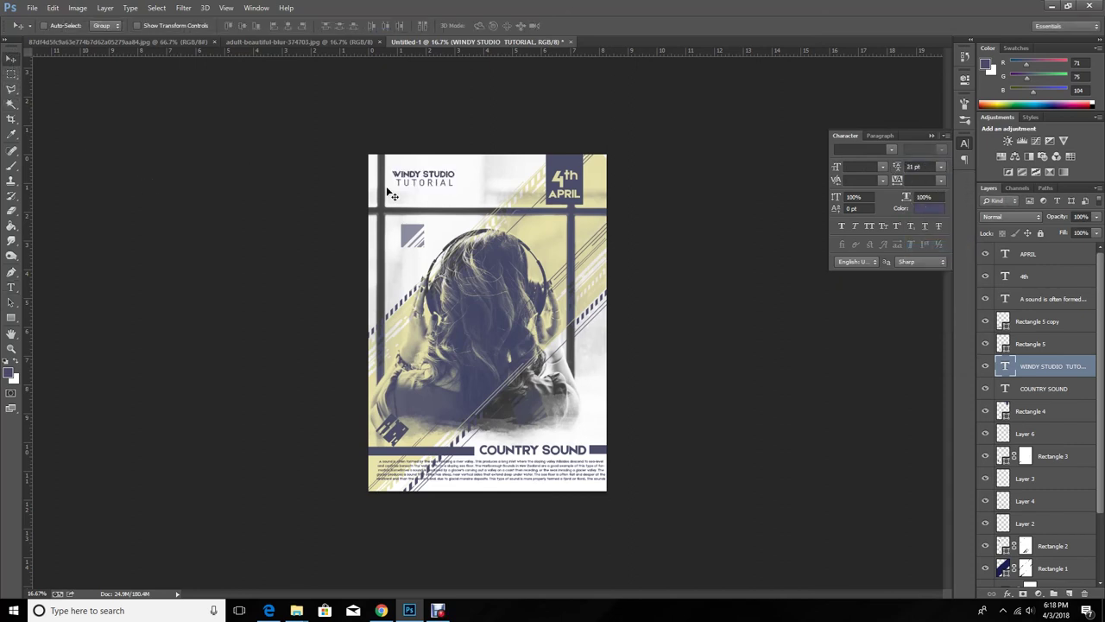
left_click_drag(430, 178, 426, 181)
left_click(932, 135)
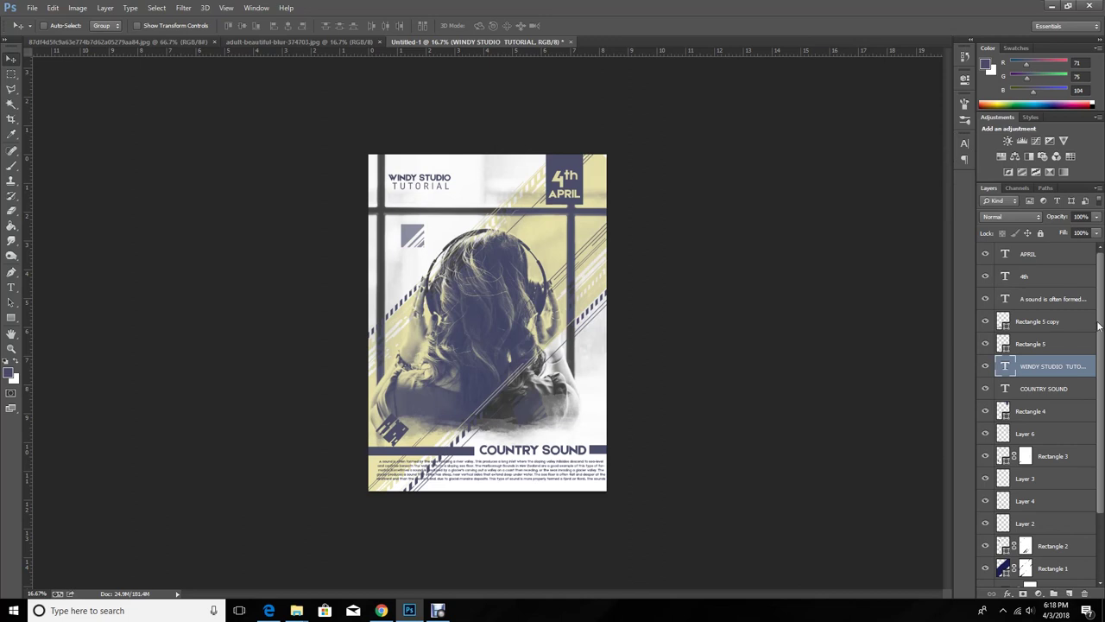
Add a new empty layer above the APRIL layer at the top of the stack.
left_click(1046, 255)
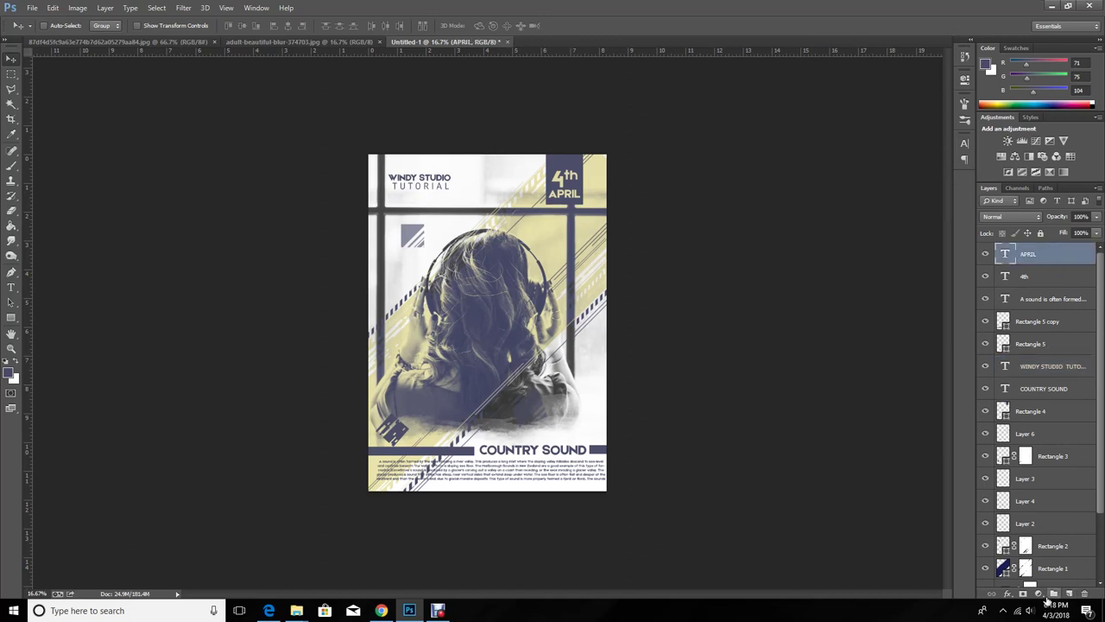
left_click(1038, 594)
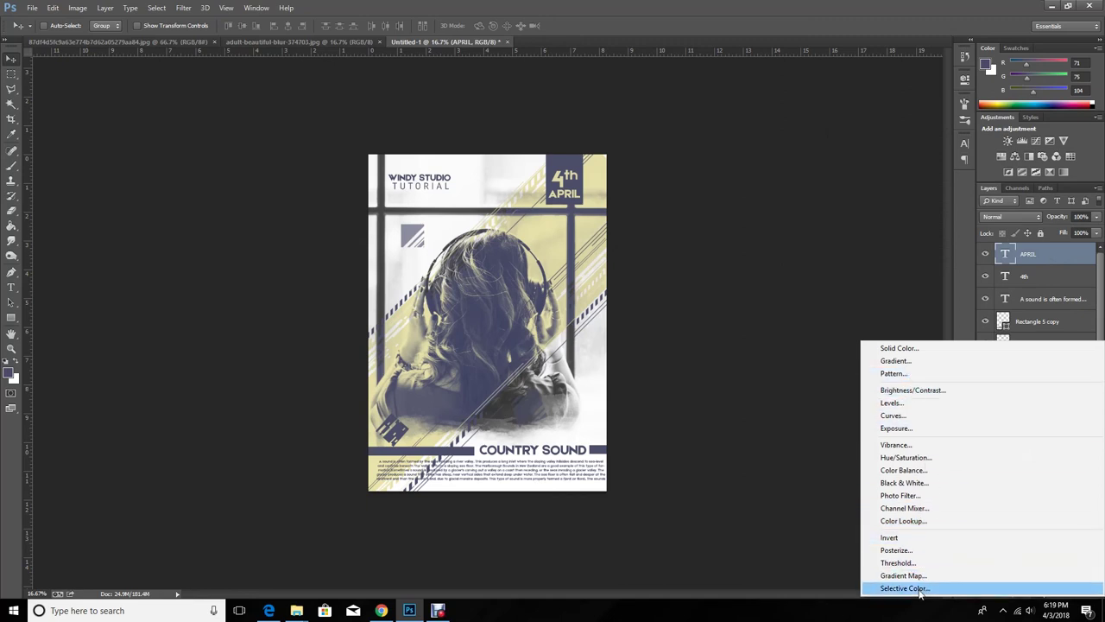
left_click(788, 486)
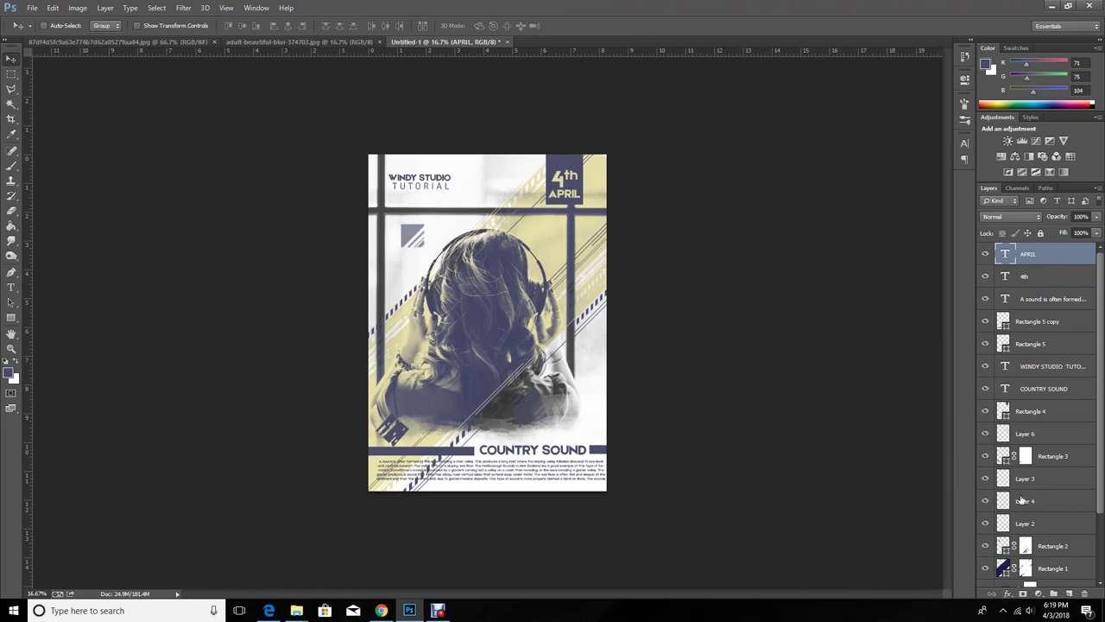
left_click(1069, 594)
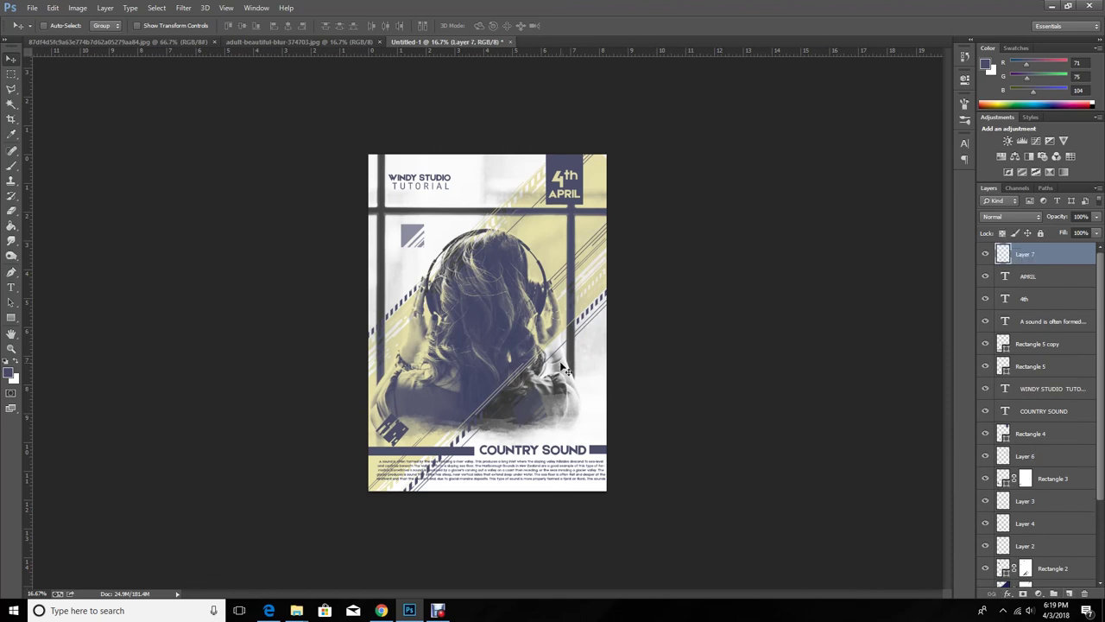
Set up the 563 texture brush in light grey at size 1400.
left_click(11, 165)
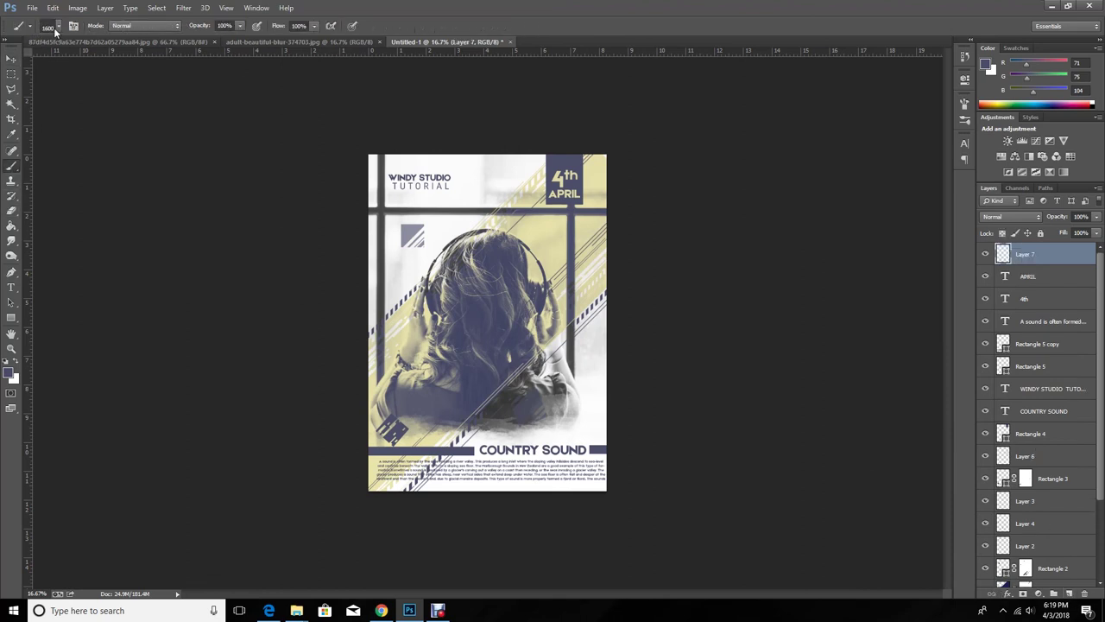
left_click(56, 28)
left_click_drag(176, 282, 175, 350)
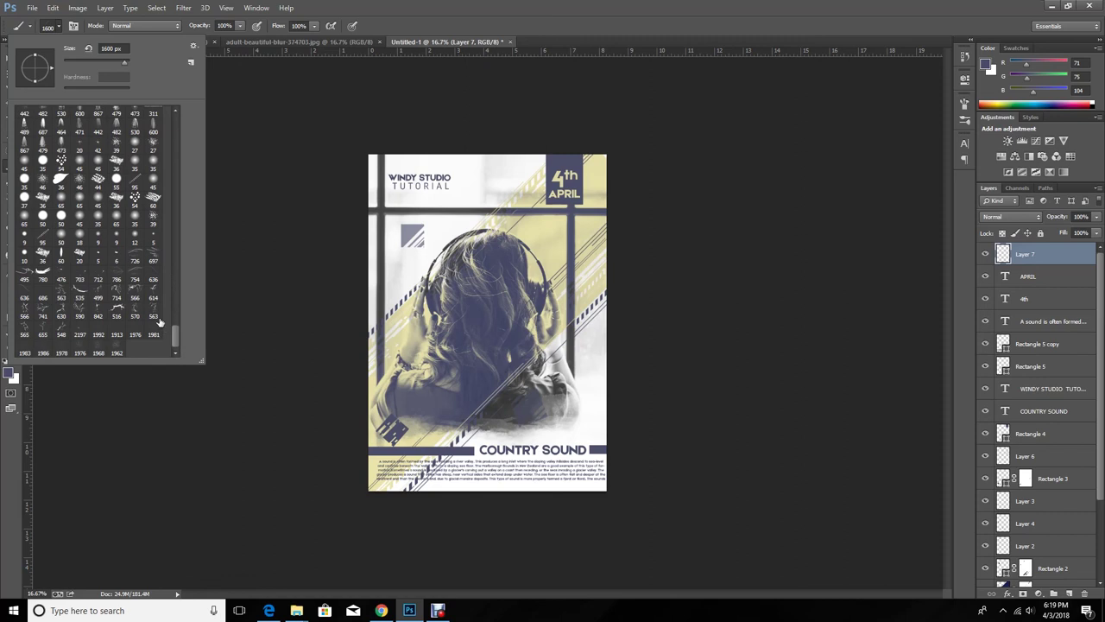
left_click(153, 311)
left_click(606, 239, "alt")
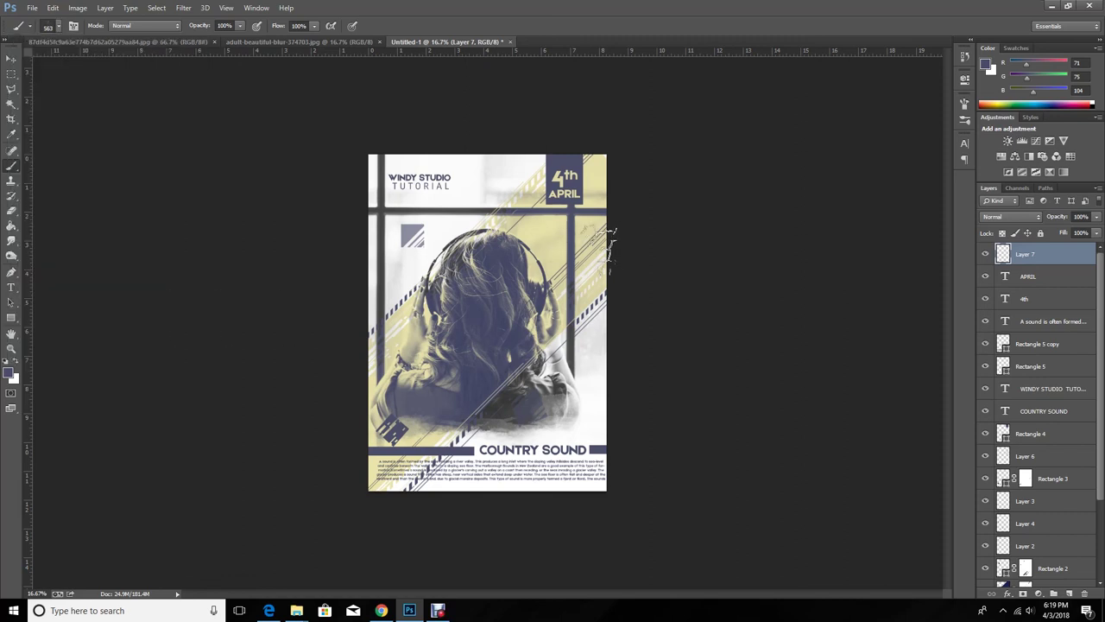
double_click(98, 295)
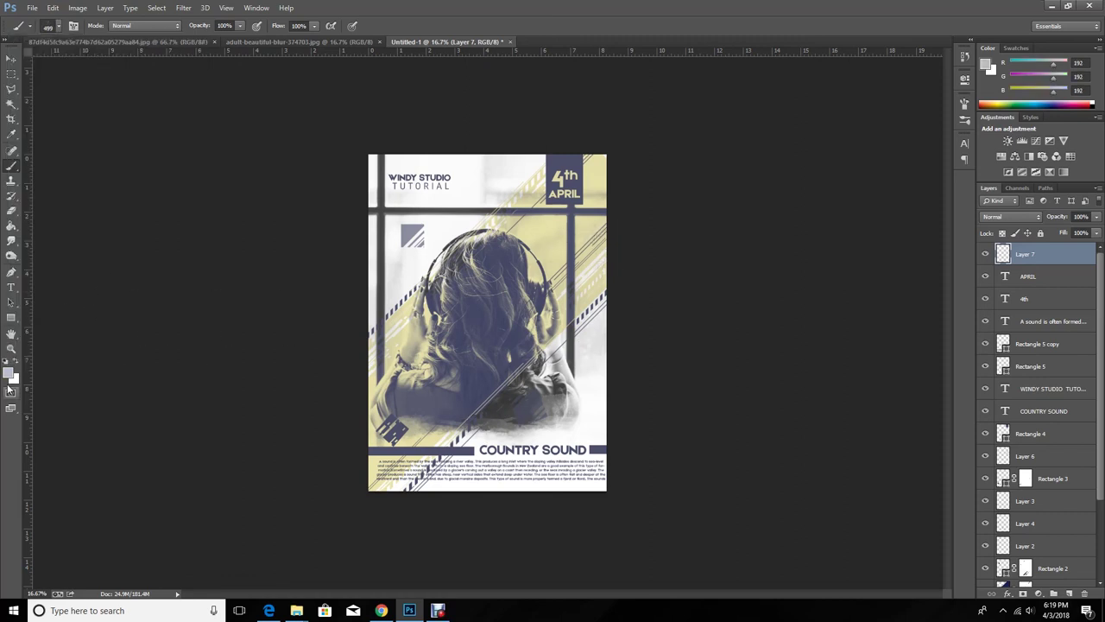
key("bracketright")
key("bracketright")
key("bracketright")
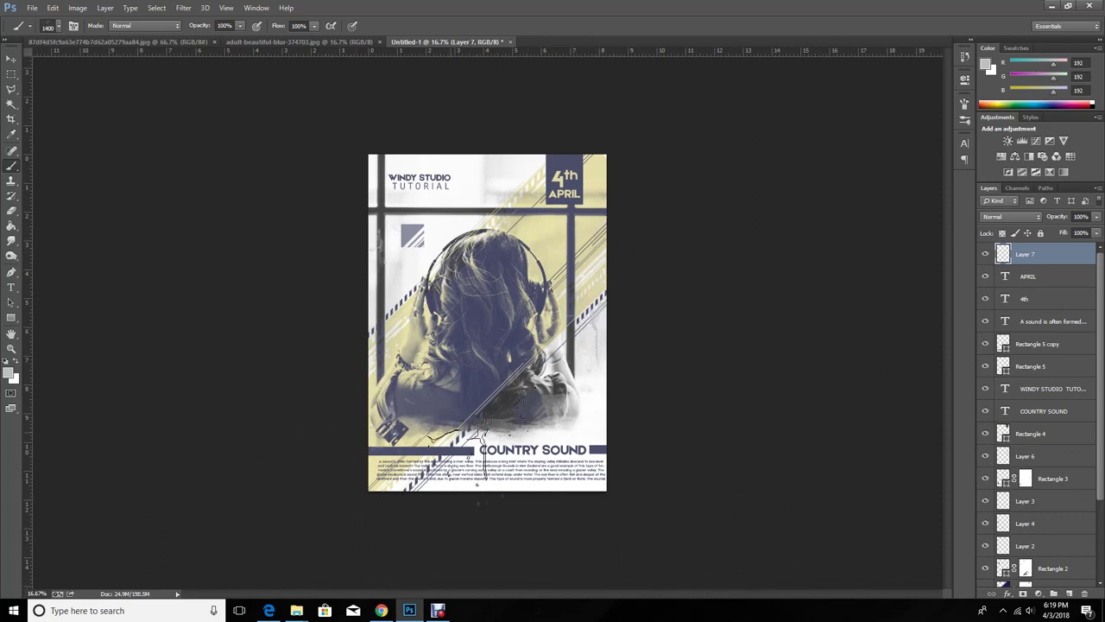
key("ctrl+shift+alt+e")
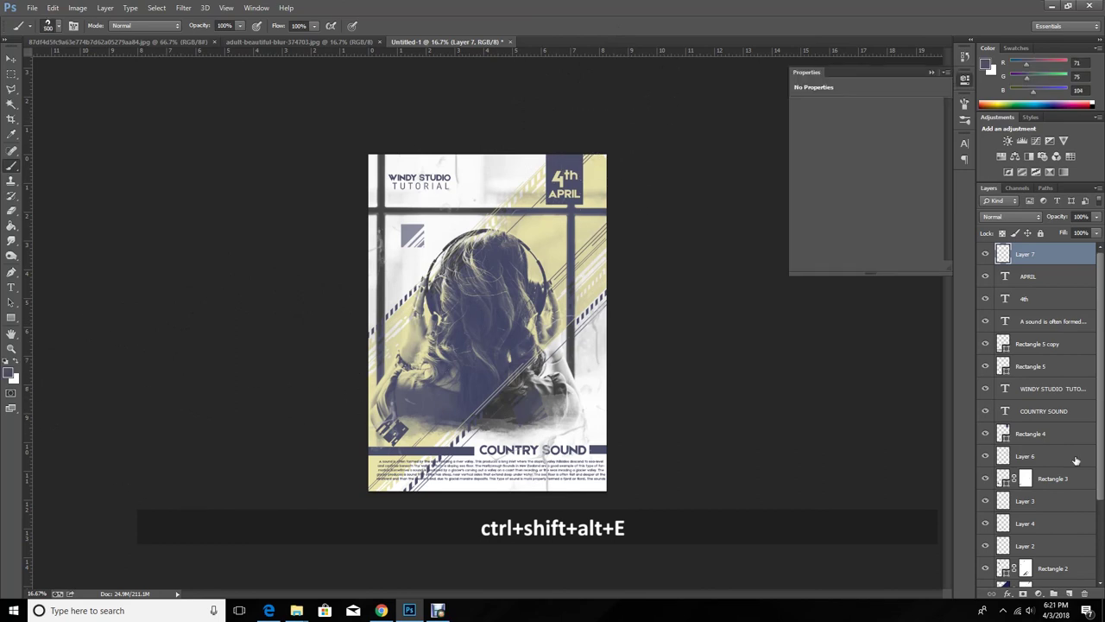
In Camera Raw Filter, raise Clarity, lower Highlights to -97, and lift Shadows to +18.
left_click(183, 8)
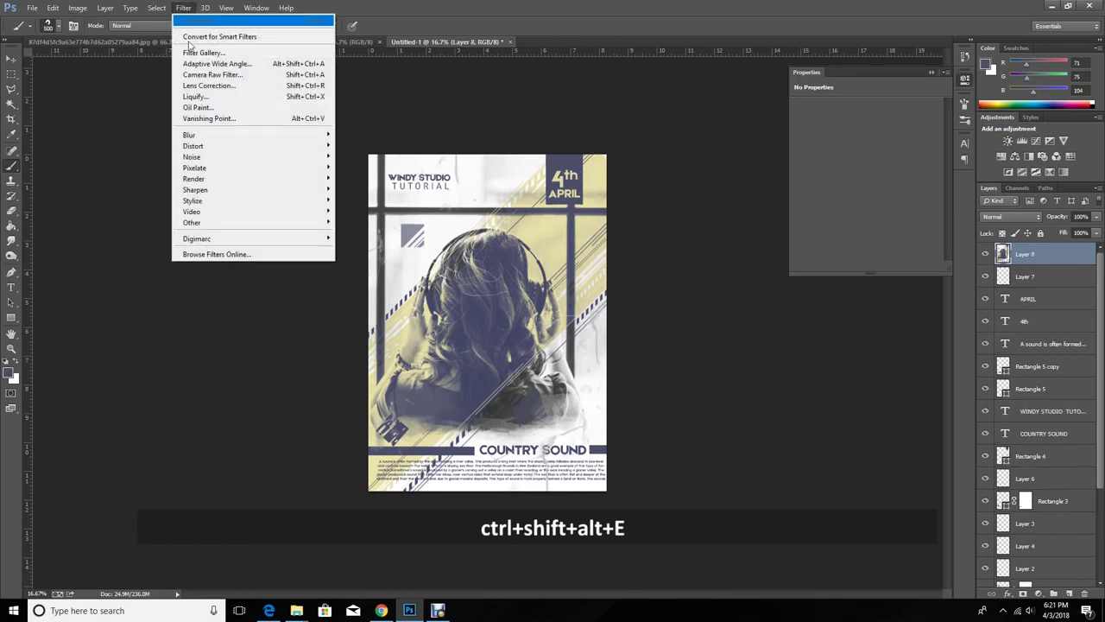
left_click(217, 75)
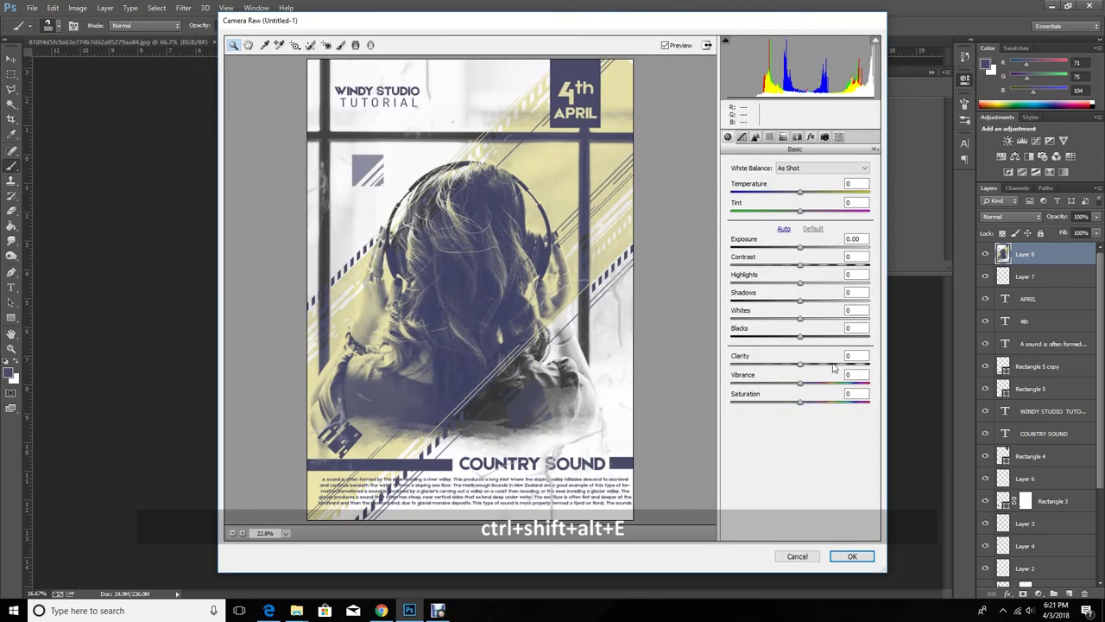
left_click(834, 365)
left_click_drag(847, 370, 853, 370)
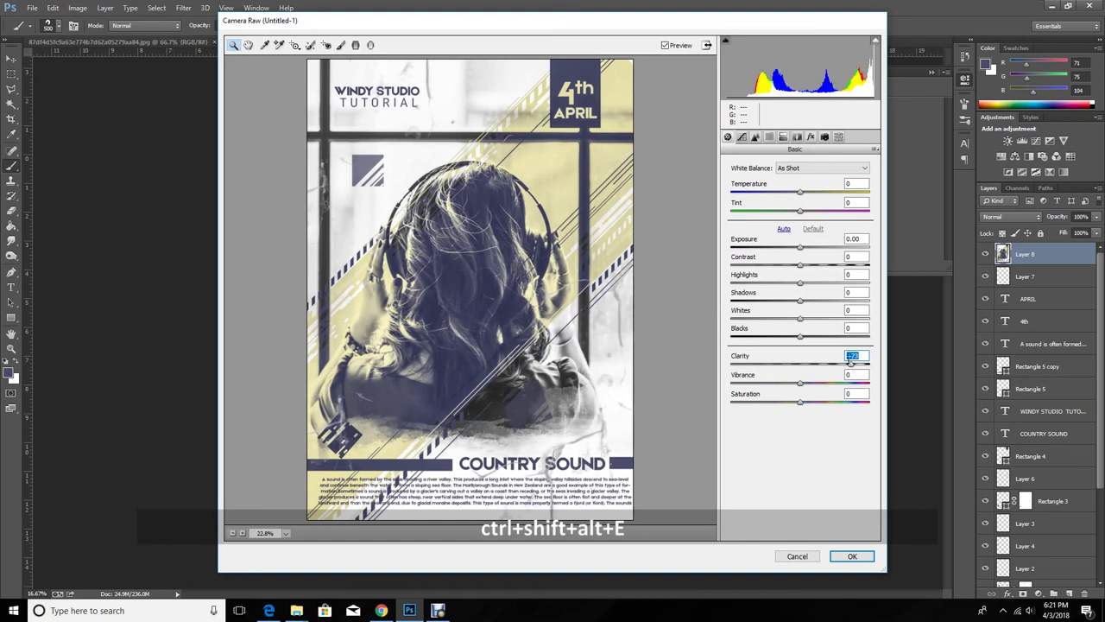
left_click(746, 320)
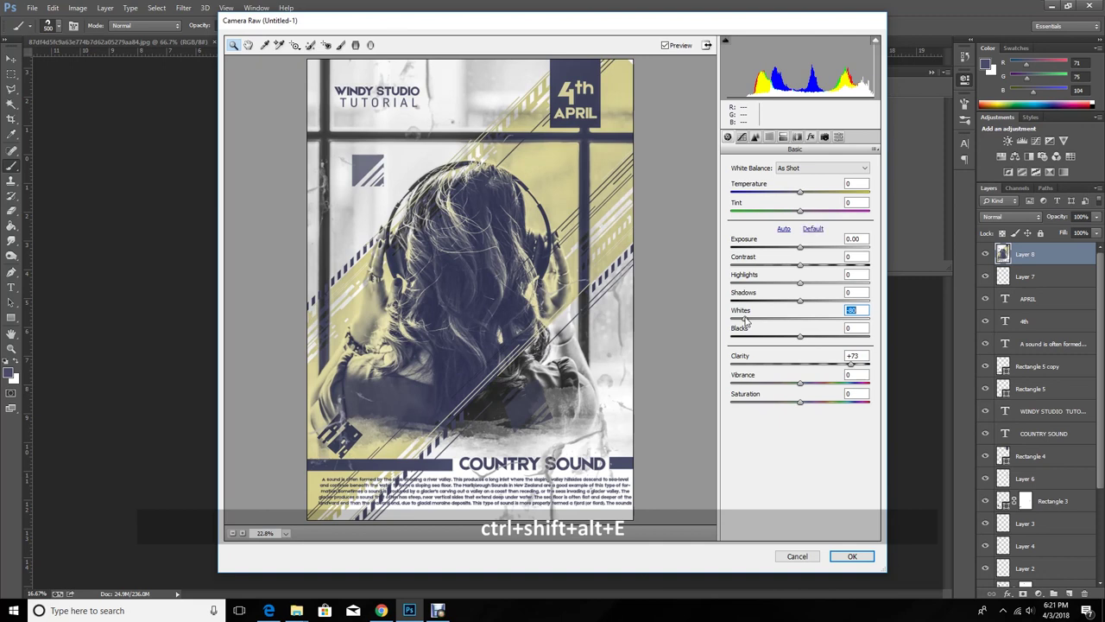
double_click(744, 319)
left_click(741, 283)
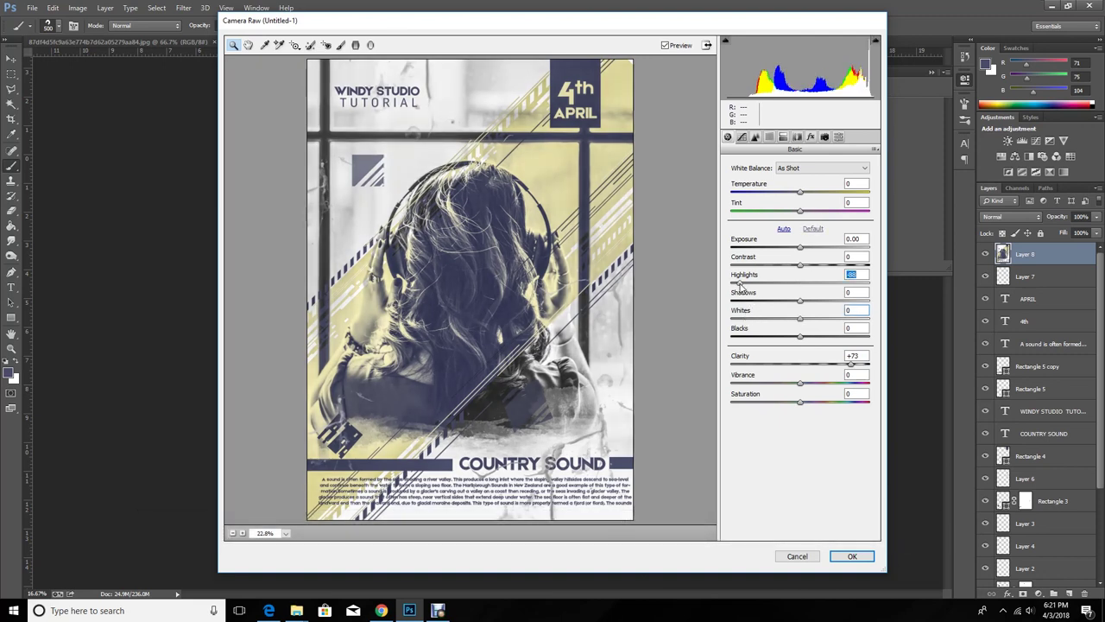
left_click_drag(737, 285, 734, 290)
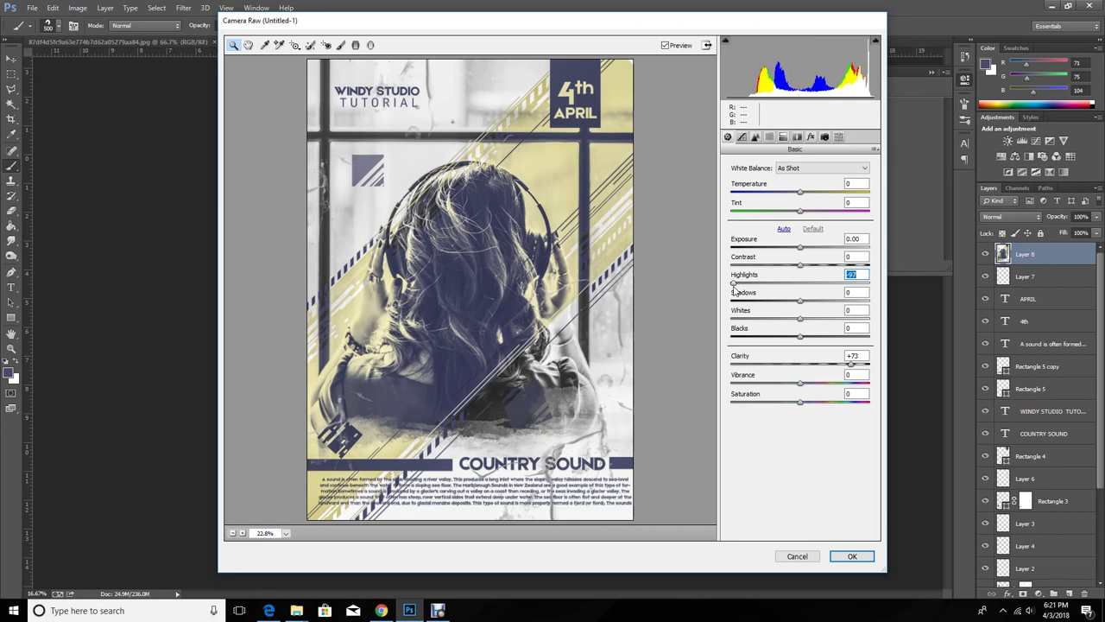
left_click_drag(802, 302, 814, 304)
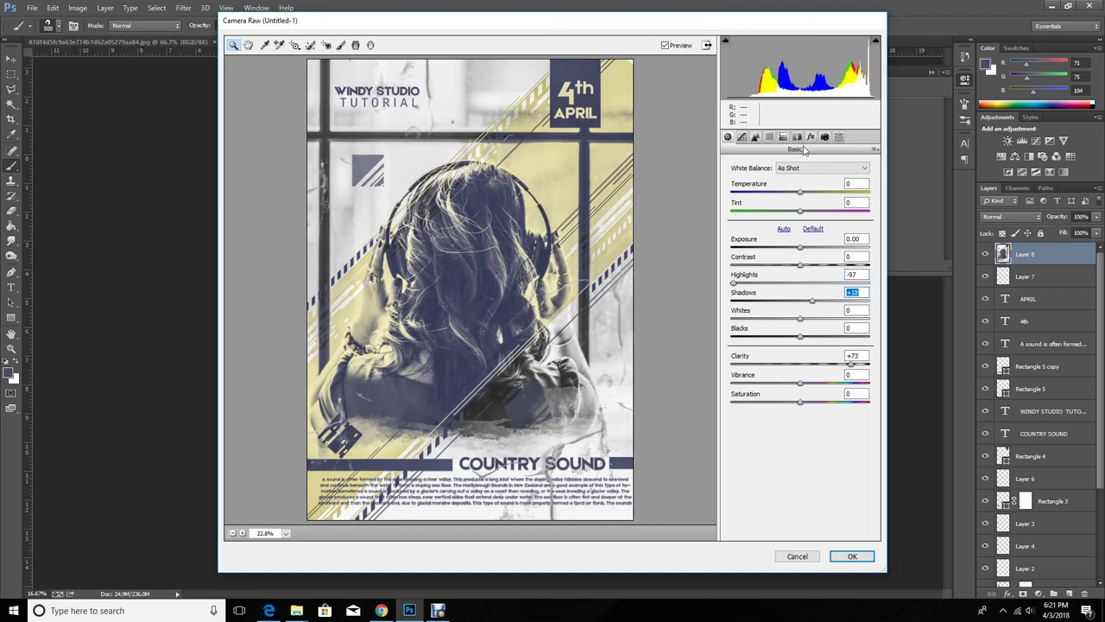
Add grain amount 38 and sharpening about 24, then apply the Camera Raw filter.
left_click(797, 138)
left_click(785, 140)
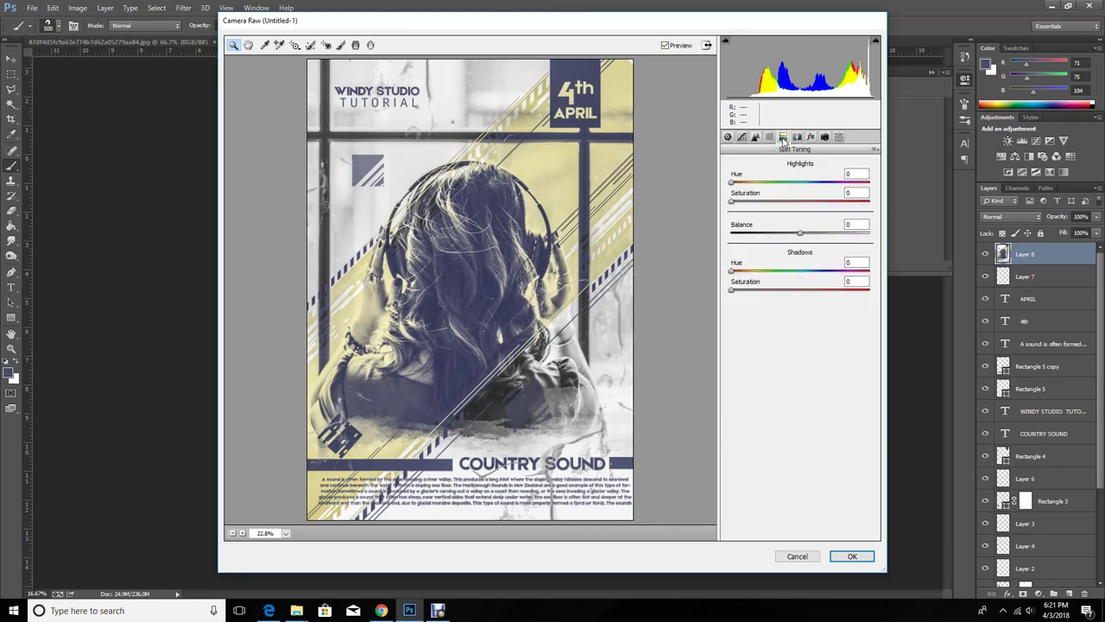
left_click(811, 138)
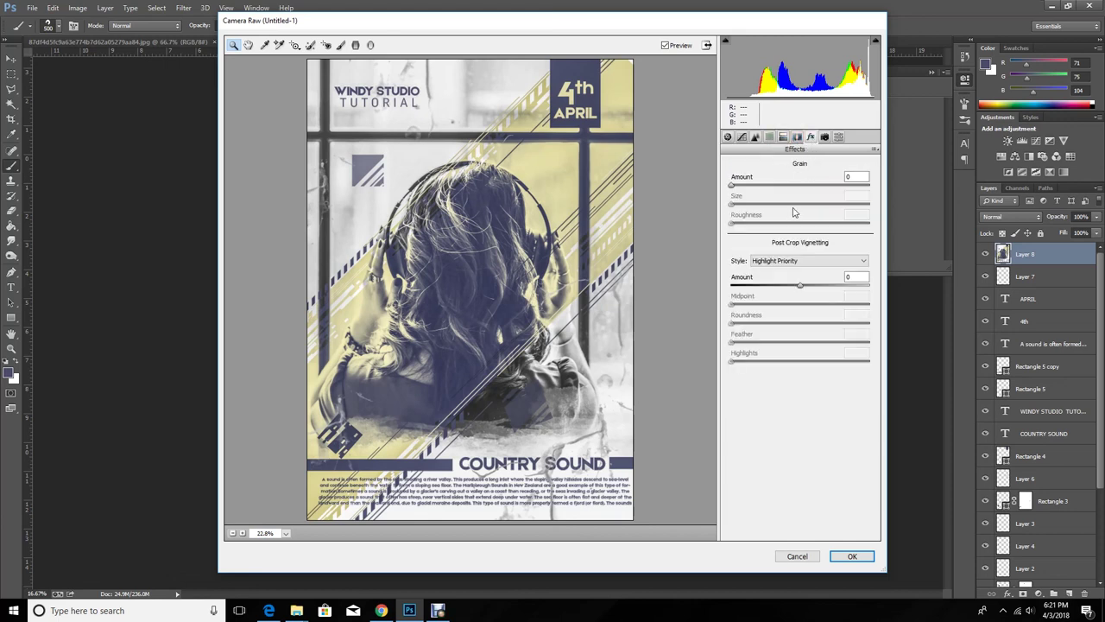
left_click_drag(762, 187, 784, 187)
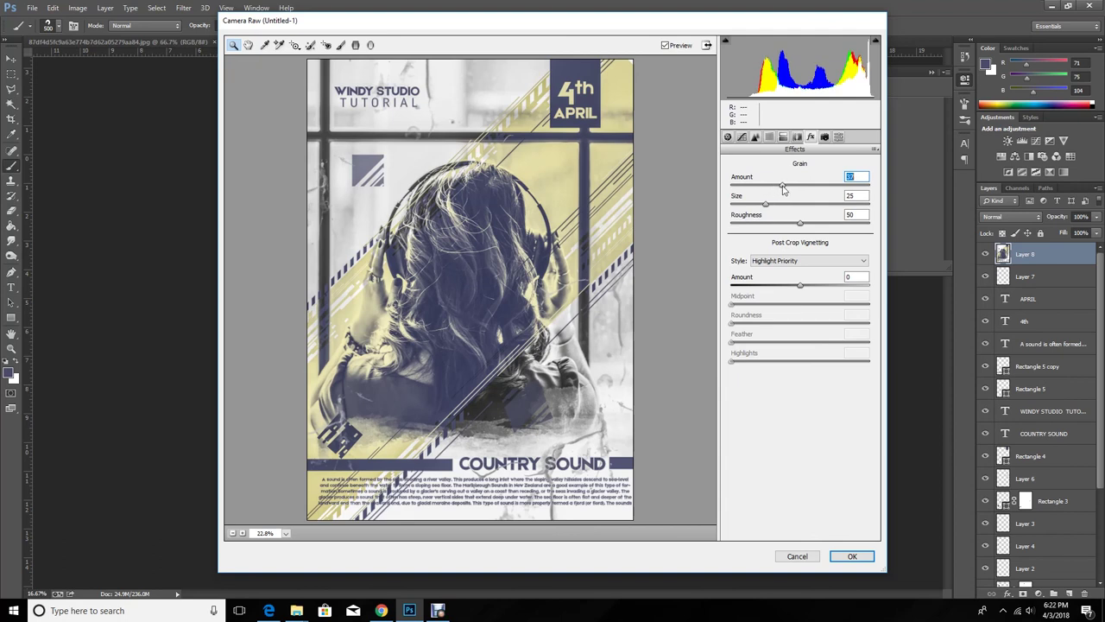
left_click(755, 137)
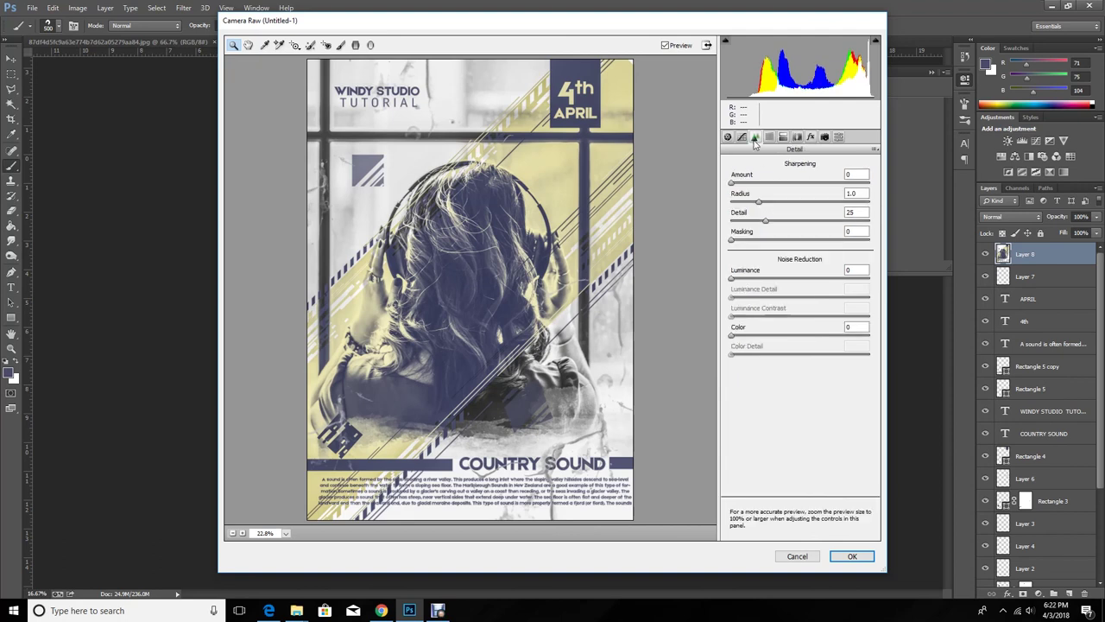
left_click_drag(745, 186, 754, 187)
left_click(742, 136)
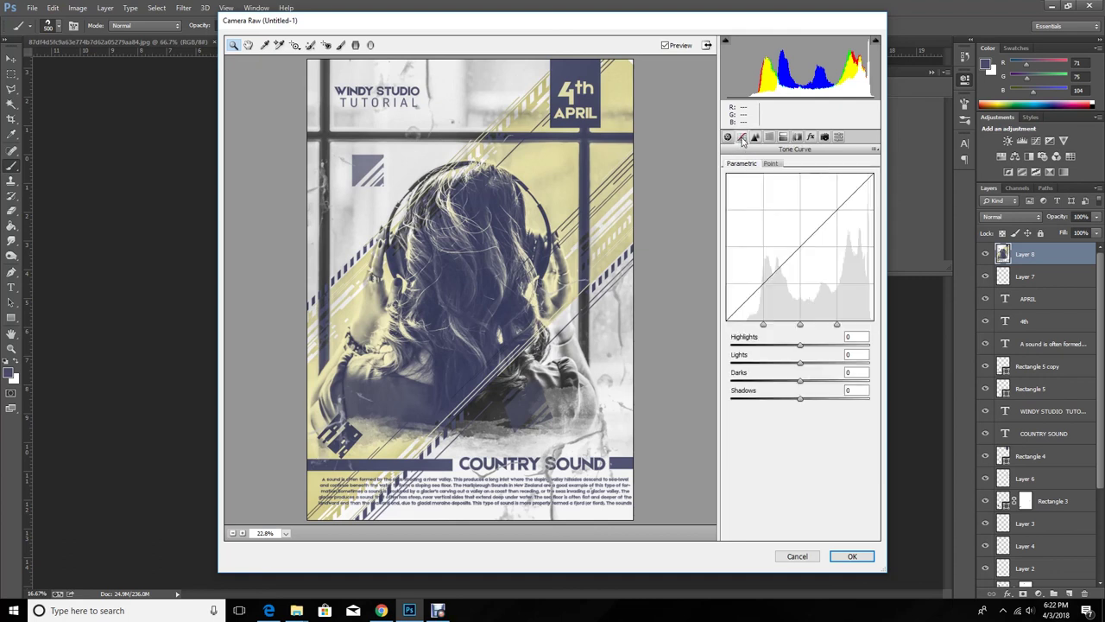
left_click(842, 557)
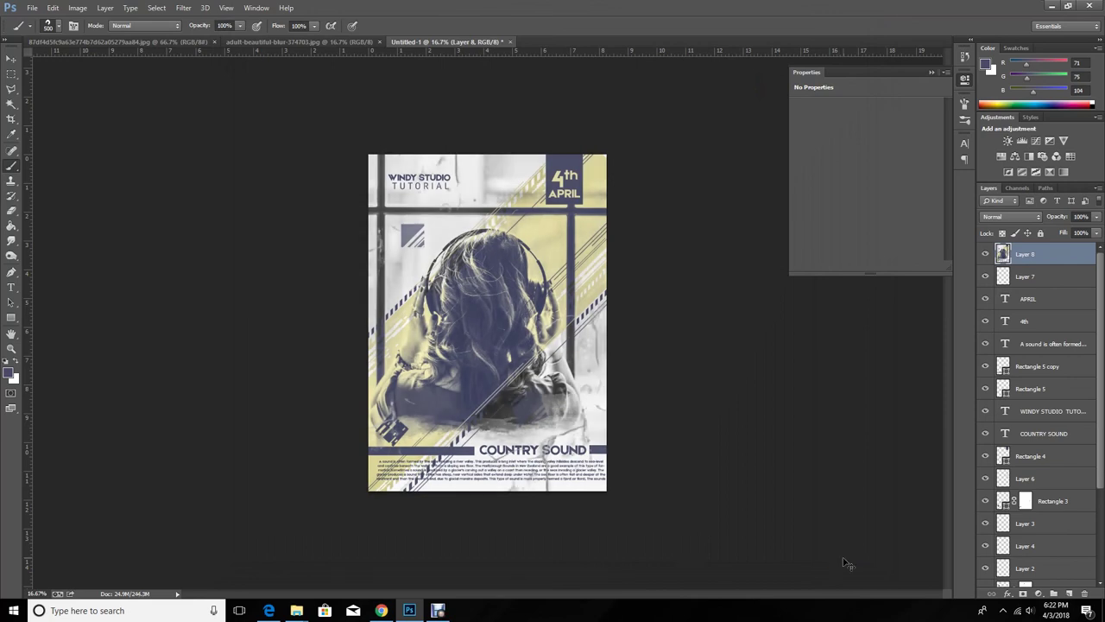
Collapse the empty Properties panel to leave the finished poster in view.
left_click(929, 74)
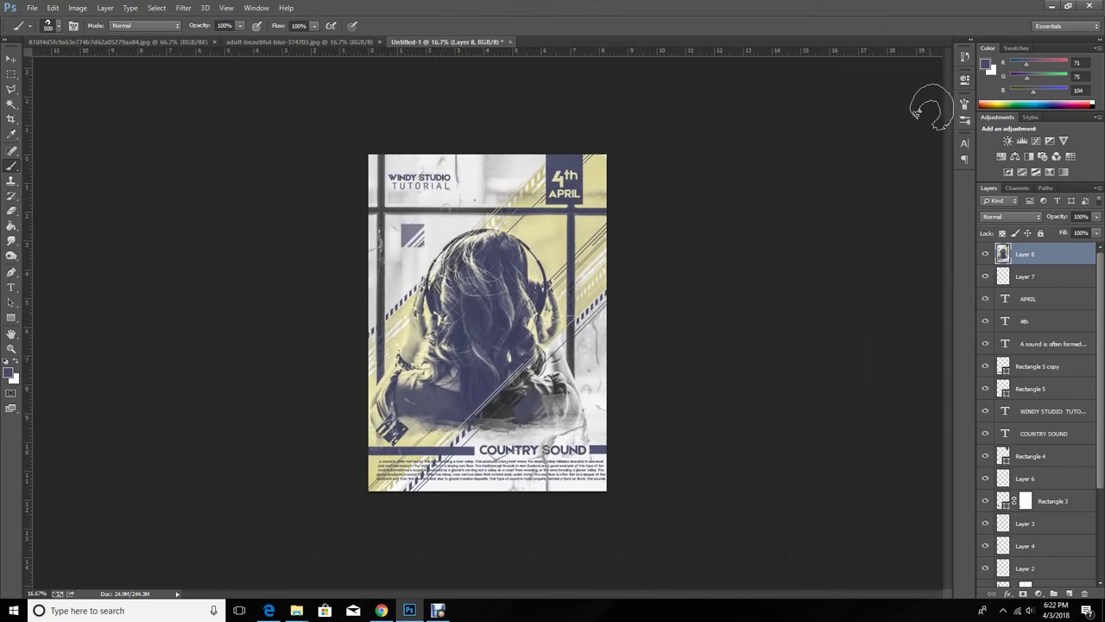